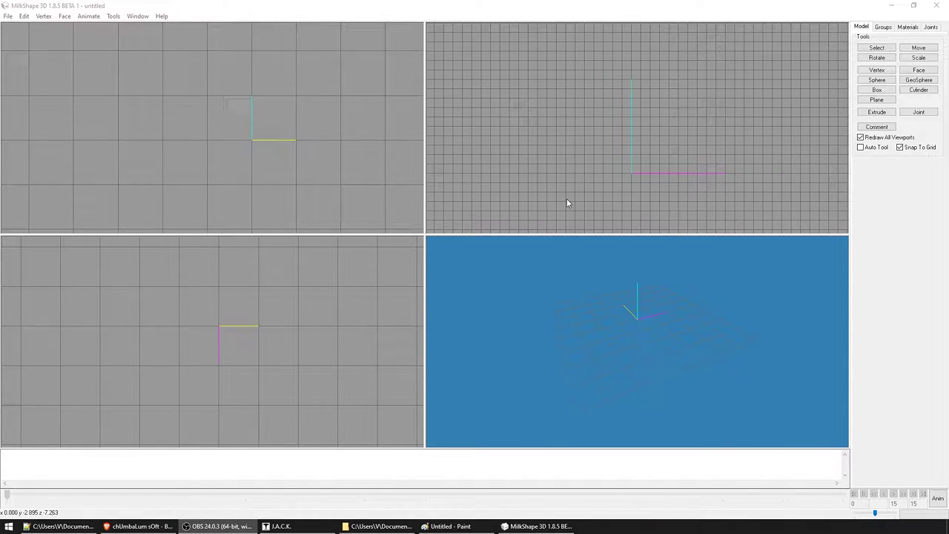
# - Switch from the empty untitled MilkShape scene to the chUmbaLum sOft homepage in the browser
pyautogui.click(145, 526)
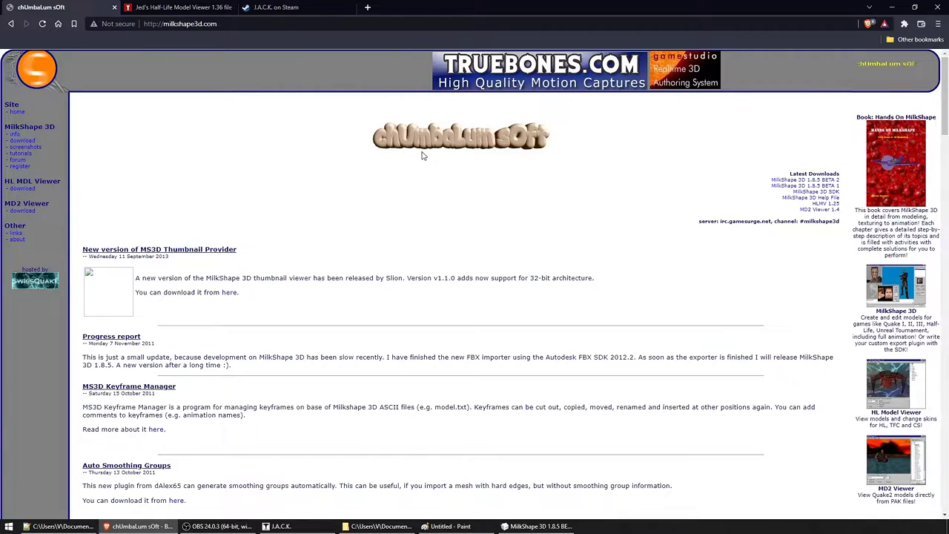
# - Open the MilkShape downloads list and highlight the 1.8.5 BETA1 entry
pyautogui.click(23, 140)
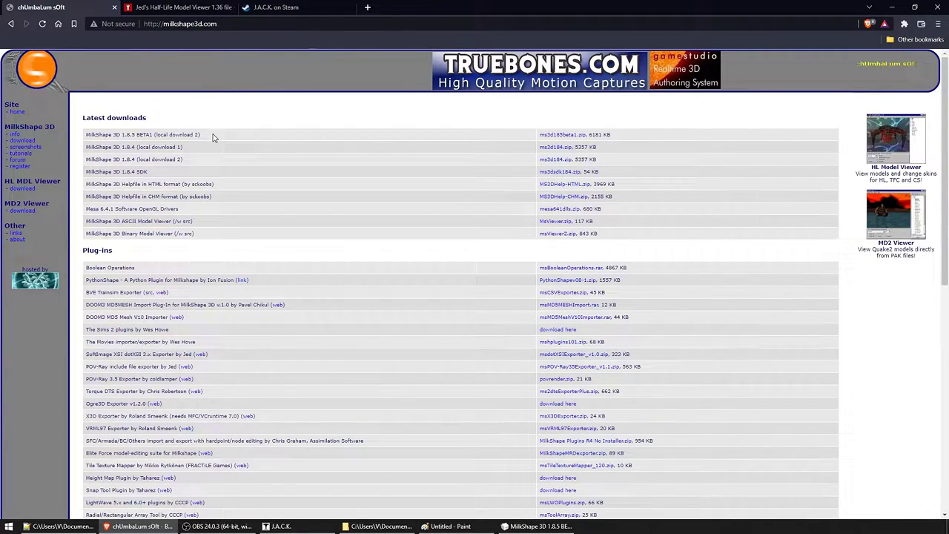
pyautogui.moveTo(216, 137); pyautogui.dragTo(124, 138)
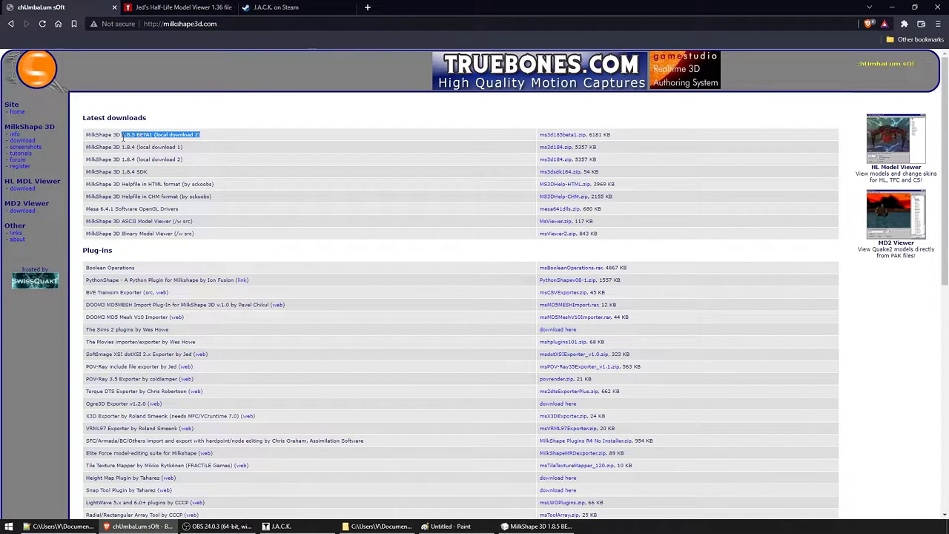
pyautogui.click(216, 143)
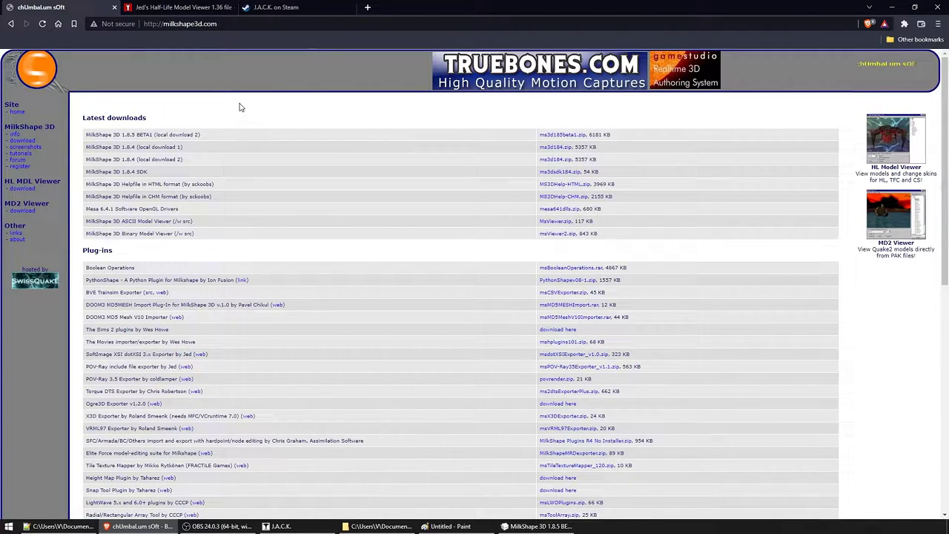
# - View the ModDB Half-Life Model Viewer and Steam J.A.C.K. pages, then bring Paint forward
pyautogui.click(171, 7)
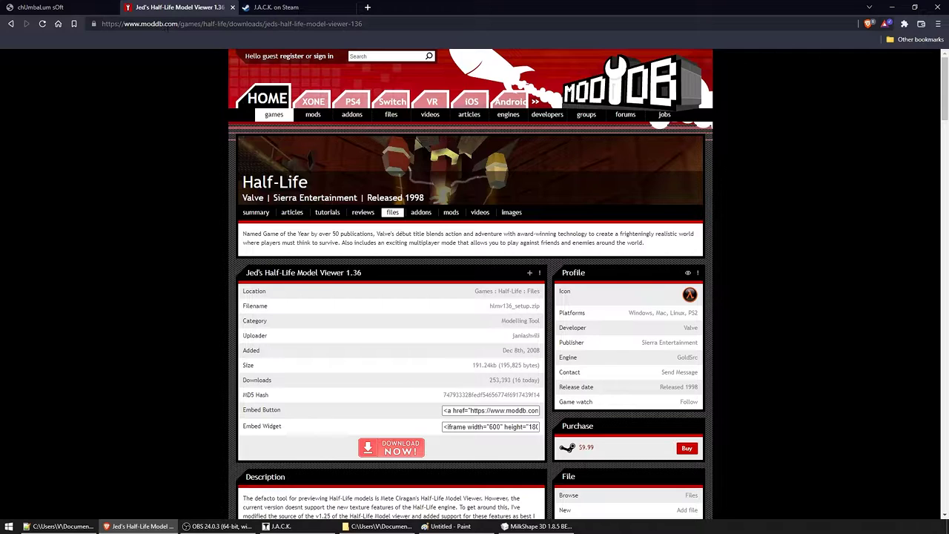
pyautogui.click(278, 9)
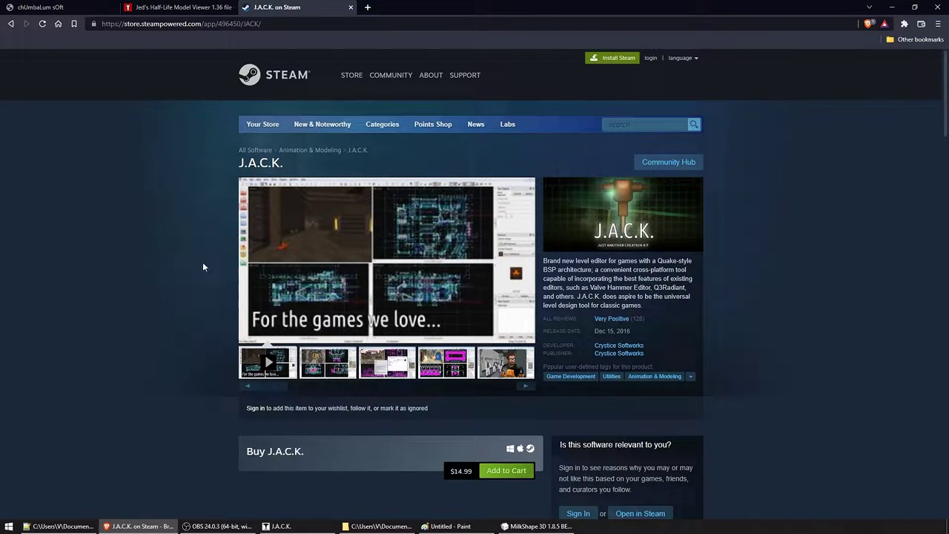
pyautogui.hotkey('alt', 'Tab')
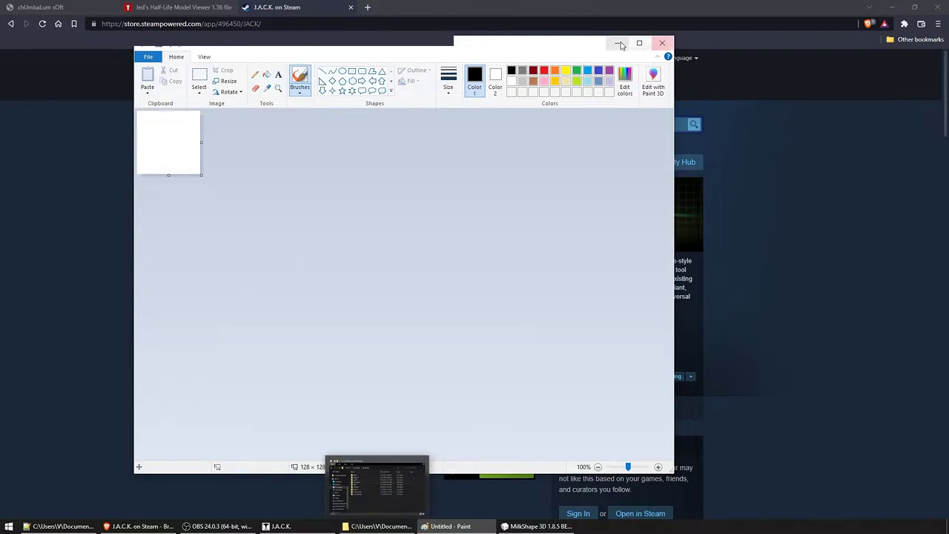
# - Minimize Paint and the browser and bring up the My Models folder
pyautogui.click(836, 6)
pyautogui.click(890, 7)
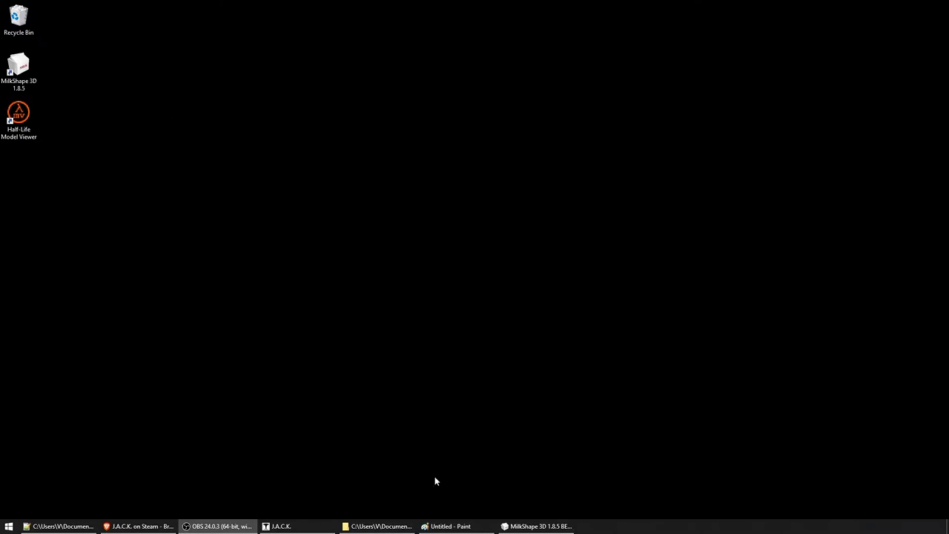
pyautogui.click(383, 527)
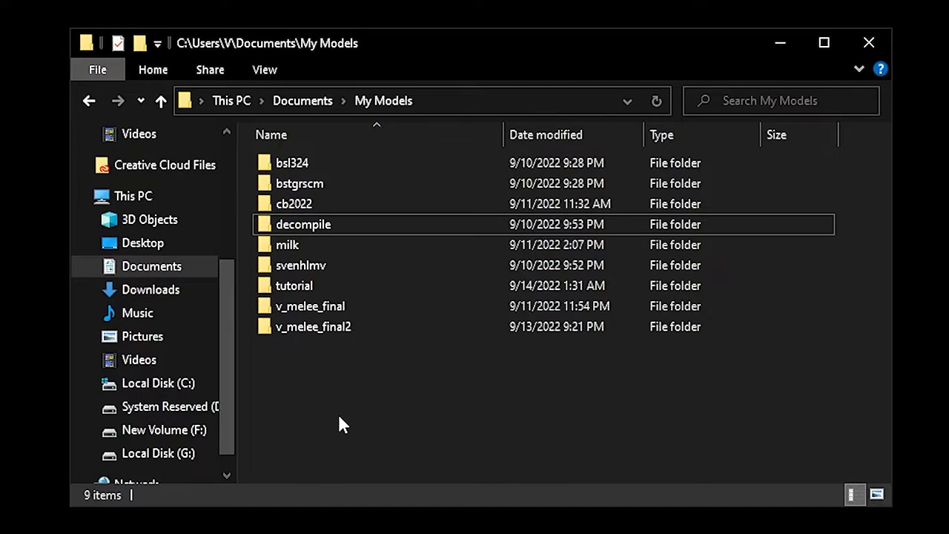
# - Create a new folder named 'cube' inside My Models and open it
pyautogui.rightClick(338, 417)
pyautogui.moveTo(416, 371)
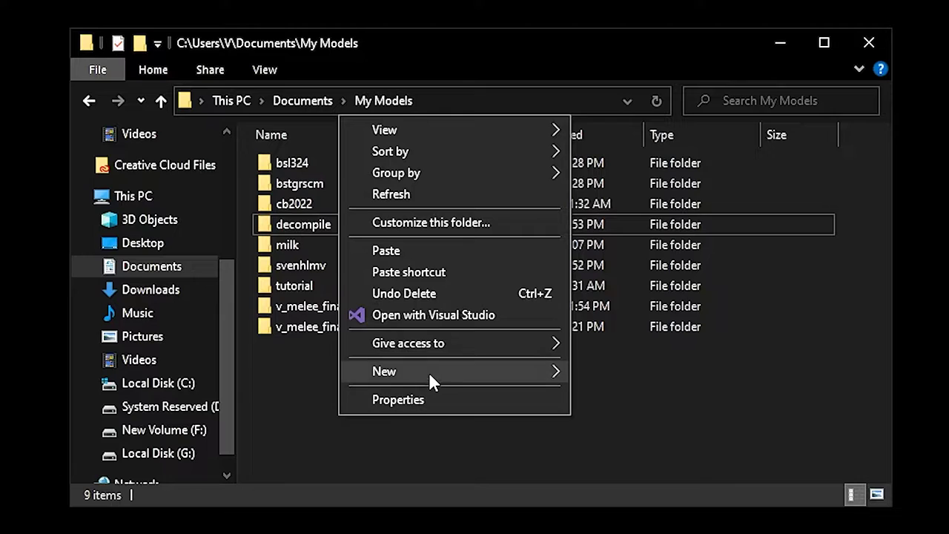
pyautogui.click(586, 374)
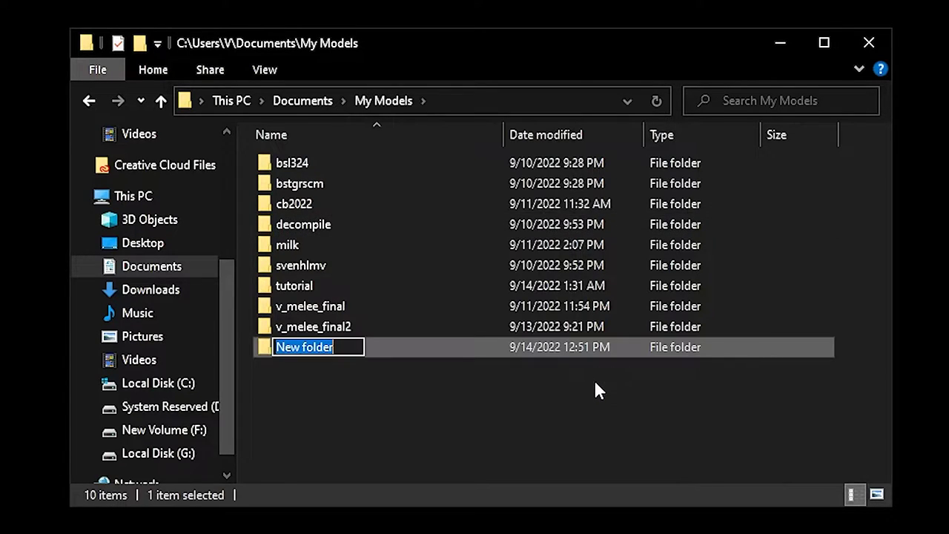
pyautogui.write('cube')
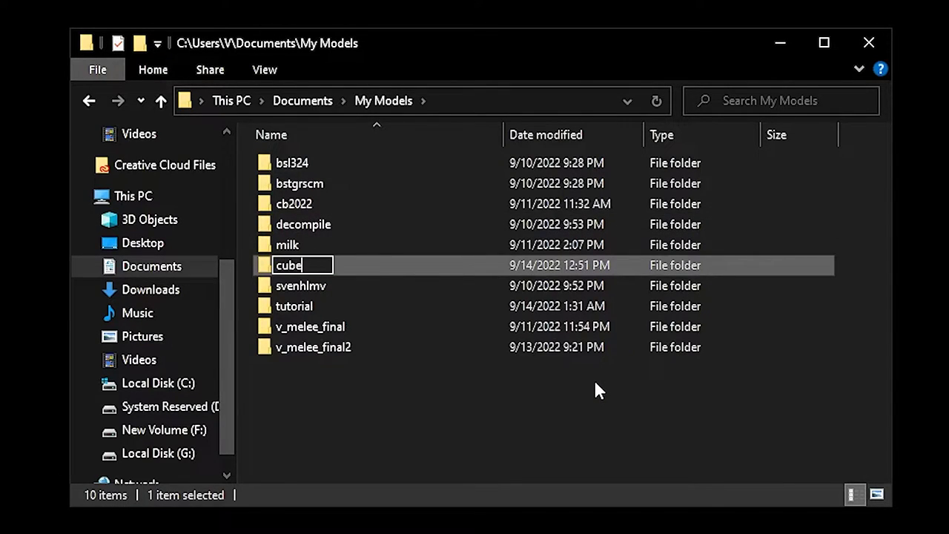
pyautogui.press('Return')
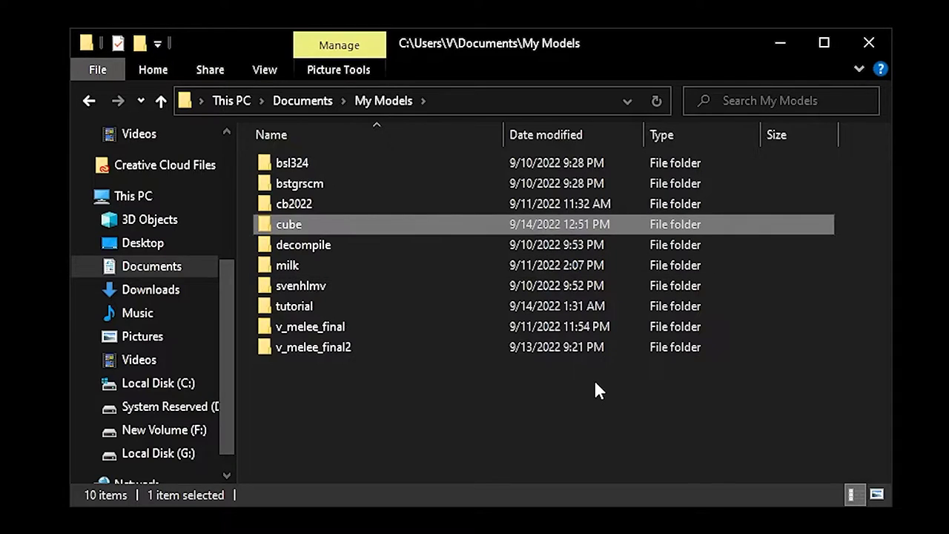
pyautogui.press('Return')
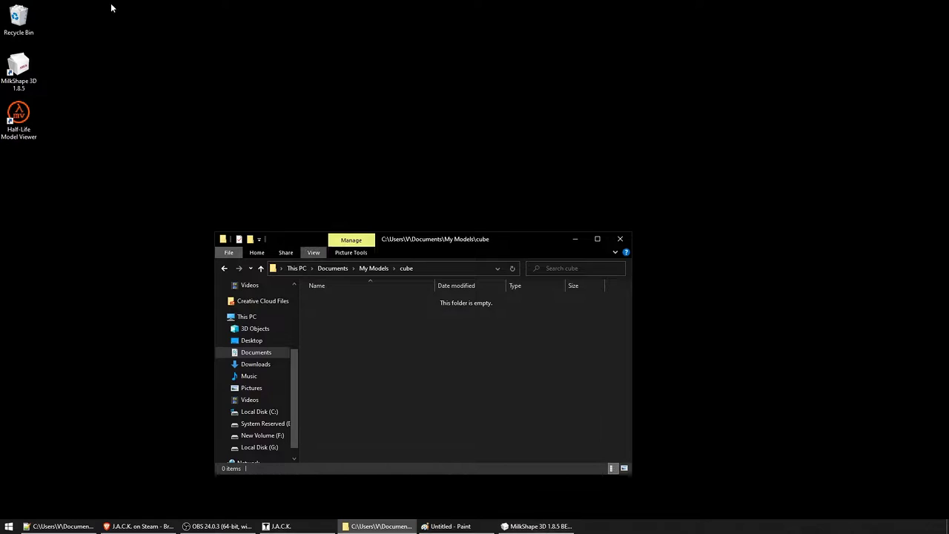
# - Reset the view of all four MilkShape viewports to their defaults
pyautogui.click(517, 526)
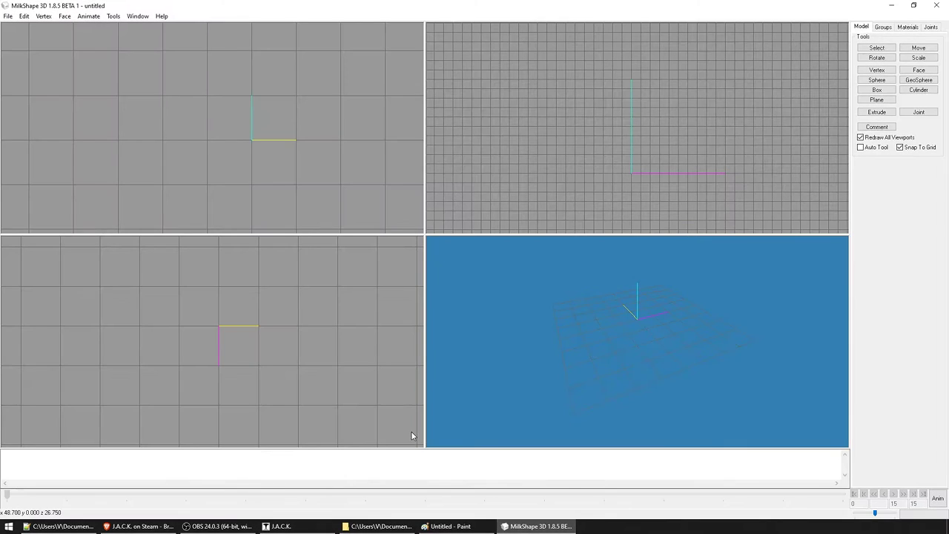
pyautogui.rightClick(611, 132)
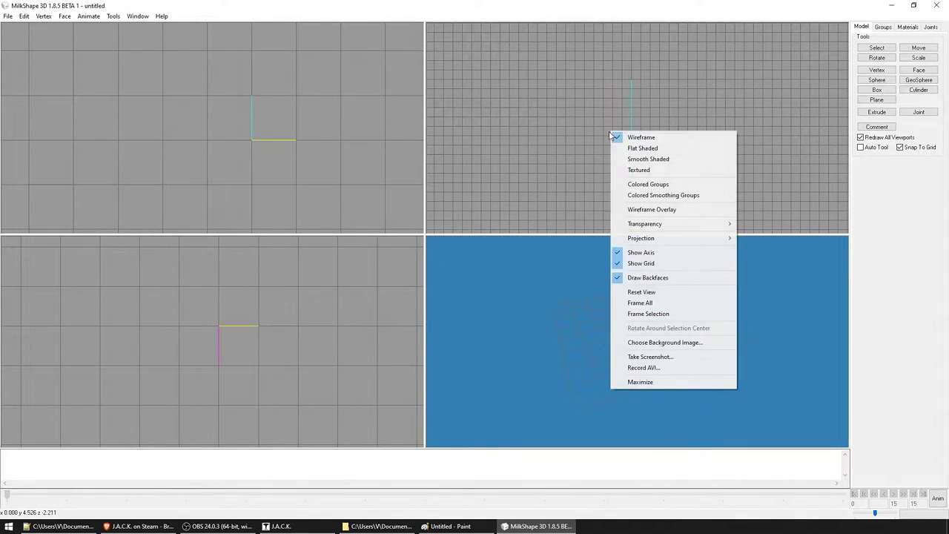
pyautogui.click(652, 293)
pyautogui.rightClick(328, 147)
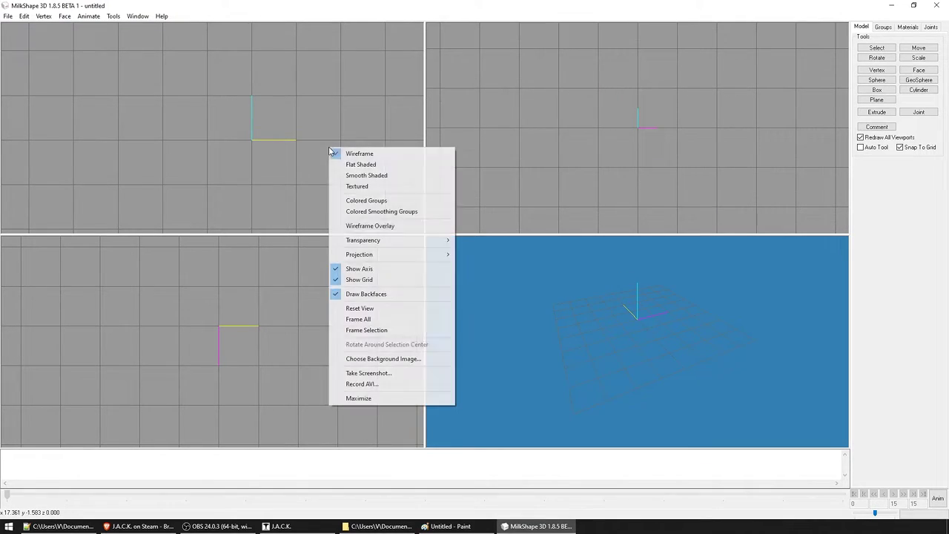
pyautogui.click(362, 308)
pyautogui.rightClick(352, 52)
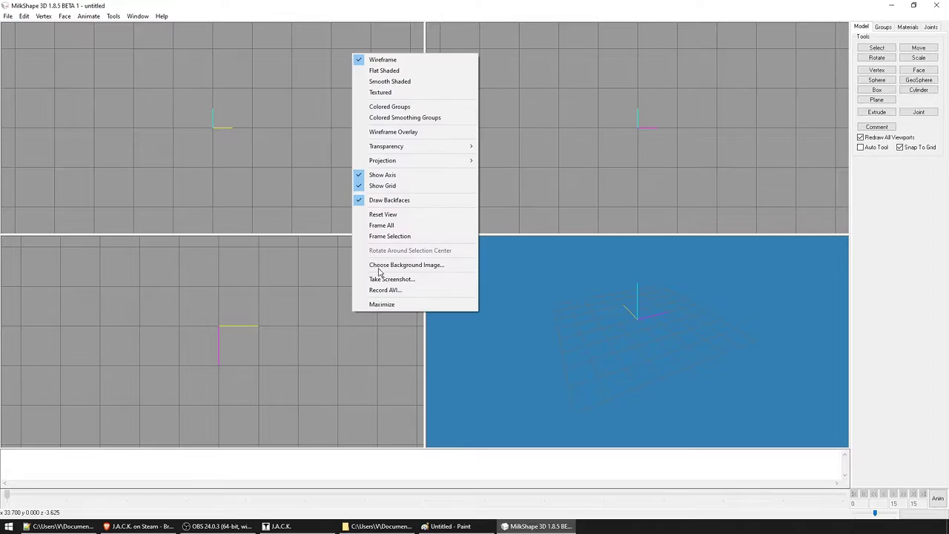
pyautogui.click(361, 211)
pyautogui.rightClick(581, 297)
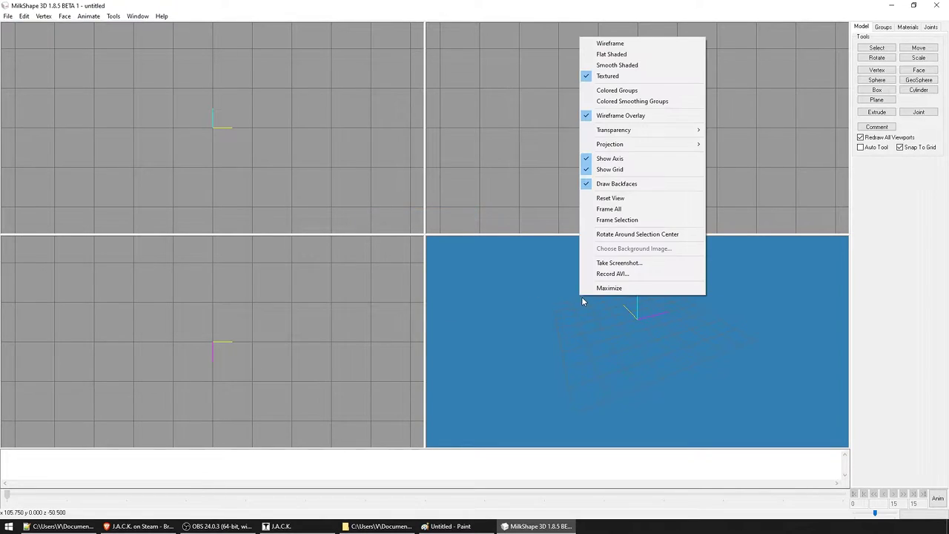
pyautogui.click(611, 198)
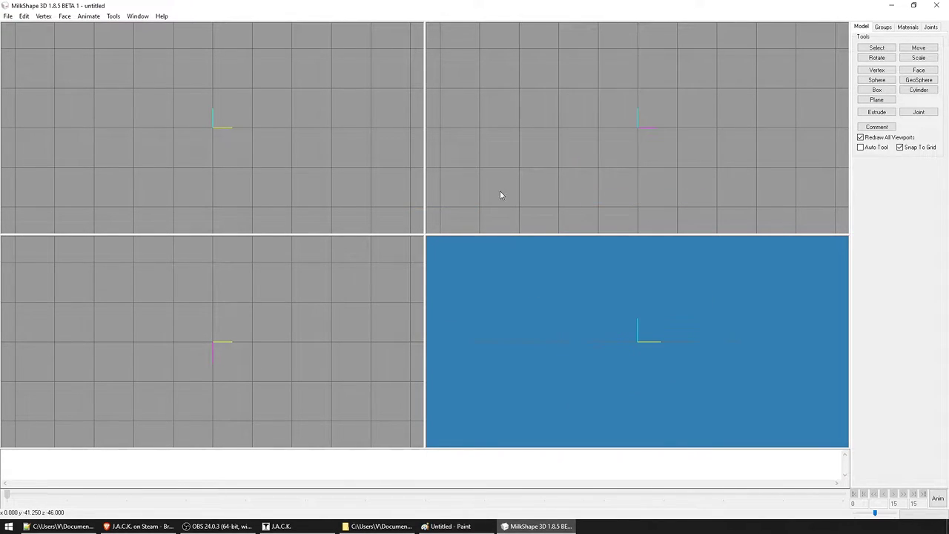
# - Switch to the 4 Window viewport layout and tilt the 3D view down onto the grid
pyautogui.click(136, 21)
pyautogui.moveTo(245, 71)
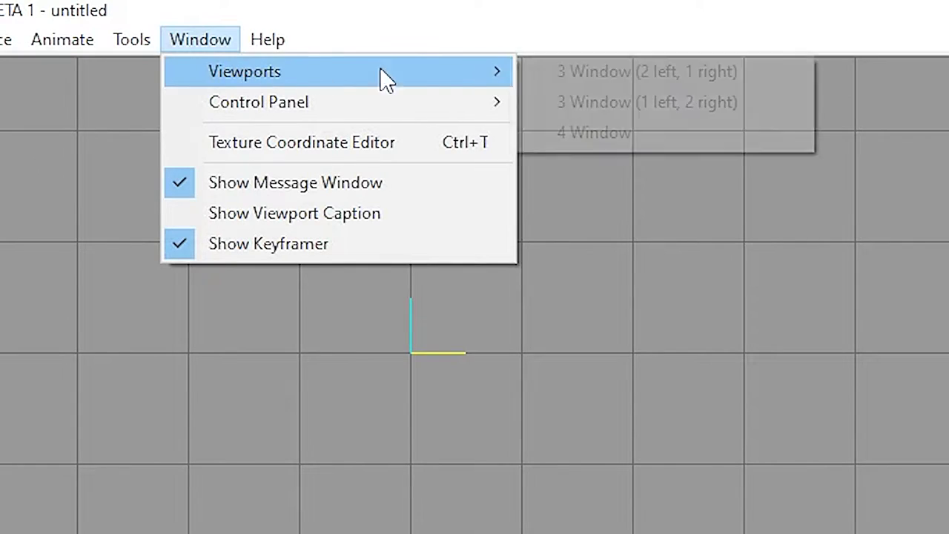
pyautogui.click(594, 132)
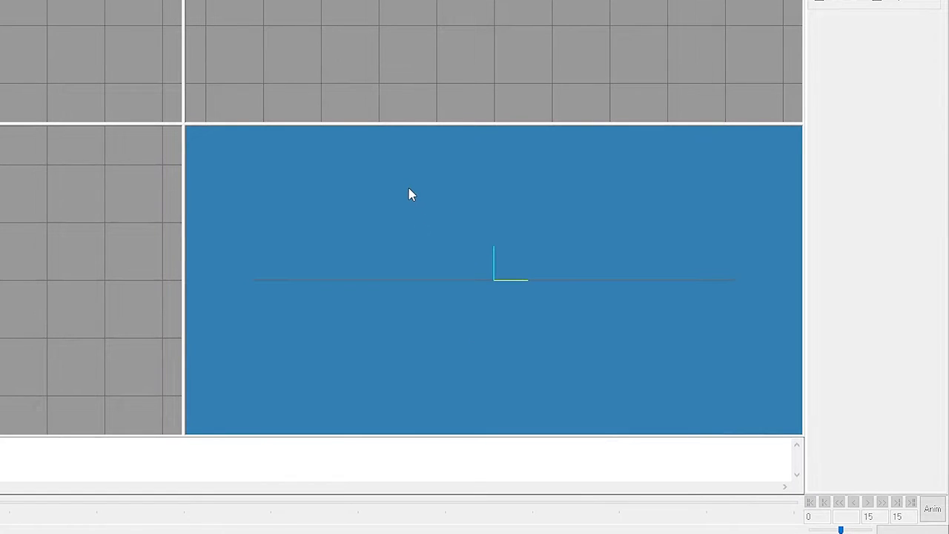
pyautogui.moveTo(412, 194)
pyautogui.mouseDown(button='middle')
pyautogui.moveTo(485, 224)
pyautogui.moveTo(494, 240)
pyautogui.moveTo(488, 218)
pyautogui.mouseUp(button='middle')
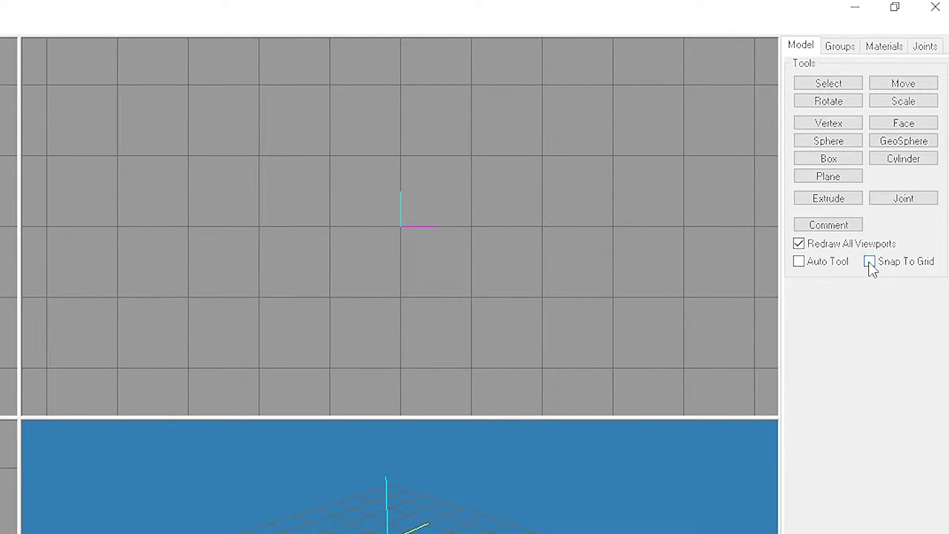
# - Turn on Snap To Grid and drag out a square Box mesh centred on the origin
pyautogui.click(869, 261)
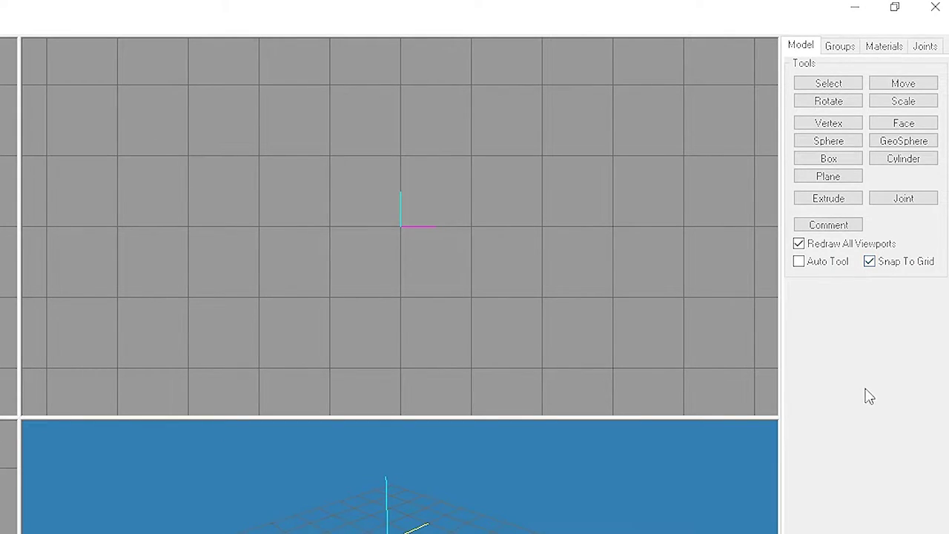
pyautogui.click(844, 181)
pyautogui.click(846, 162)
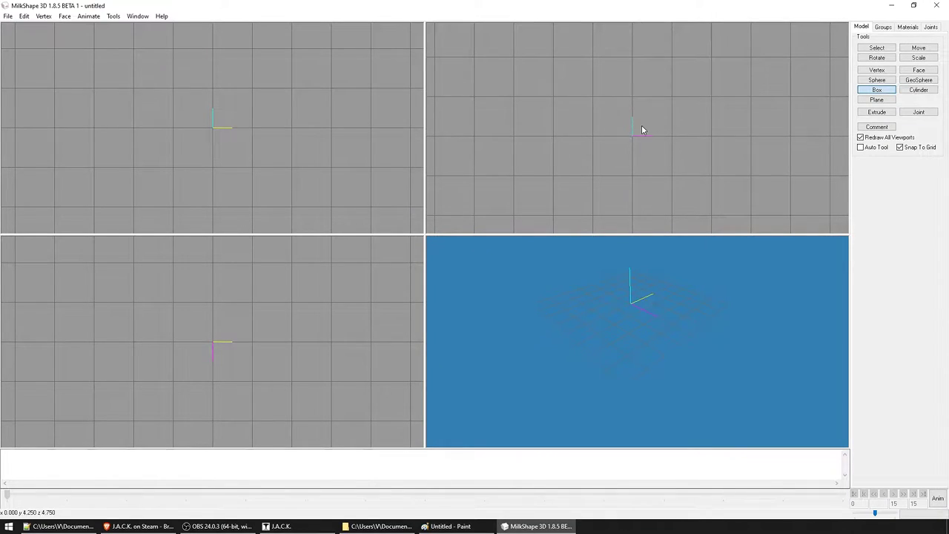
pyautogui.scroll(2, 631, 131)
pyautogui.scroll(1, 613, 132)
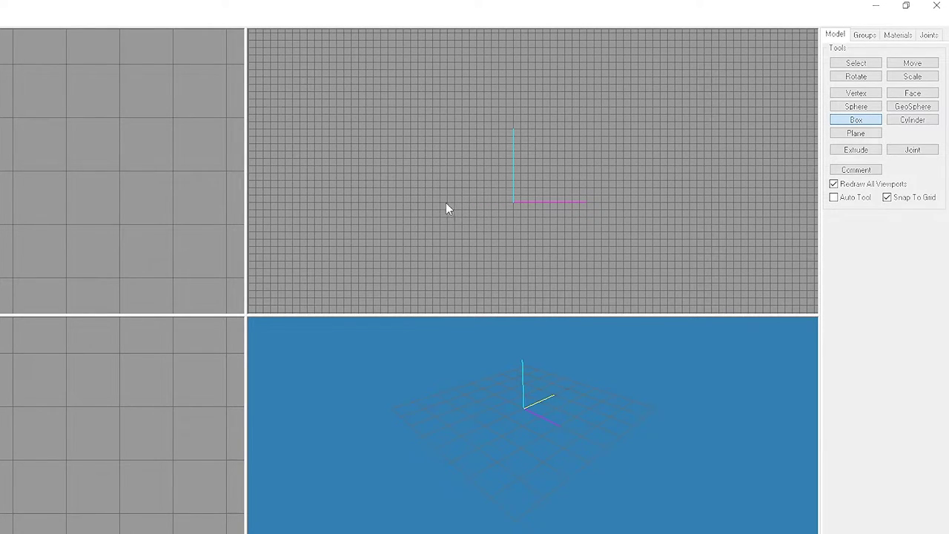
pyautogui.moveTo(448, 203); pyautogui.dragTo(578, 93)
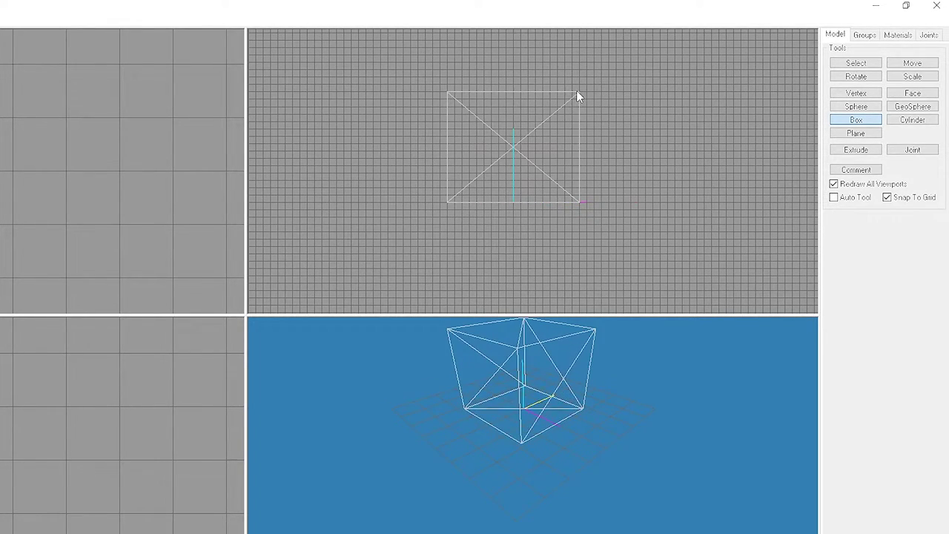
pyautogui.moveTo(578, 95); pyautogui.dragTo(578, 94)
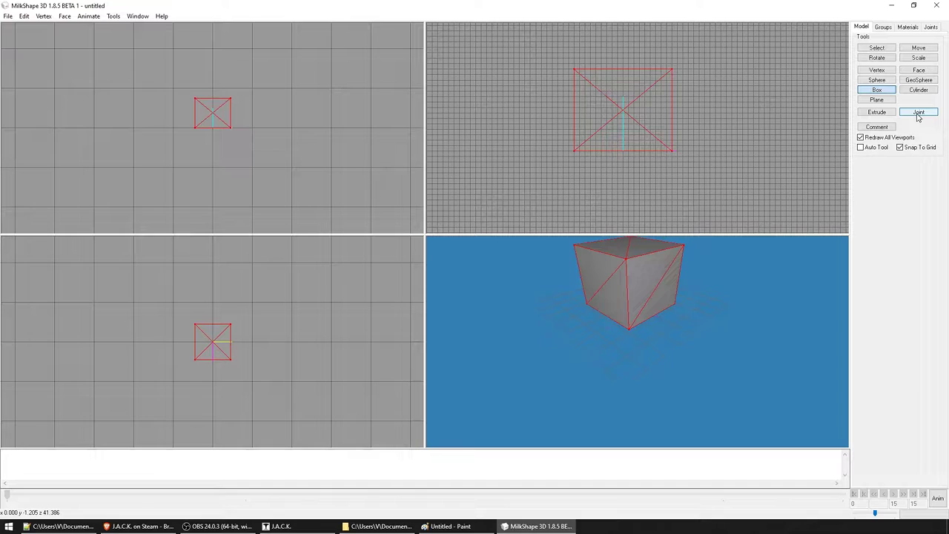
pyautogui.click(919, 113)
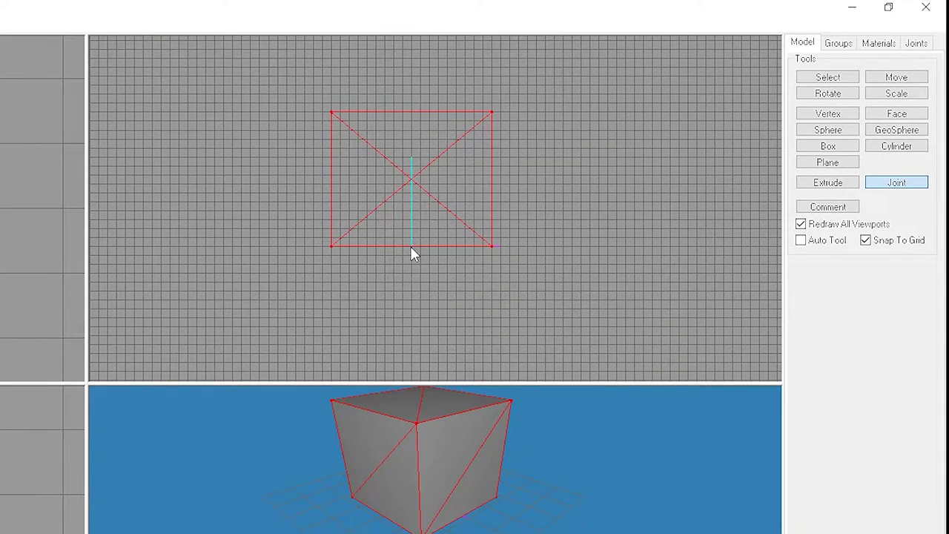
pyautogui.click(411, 247)
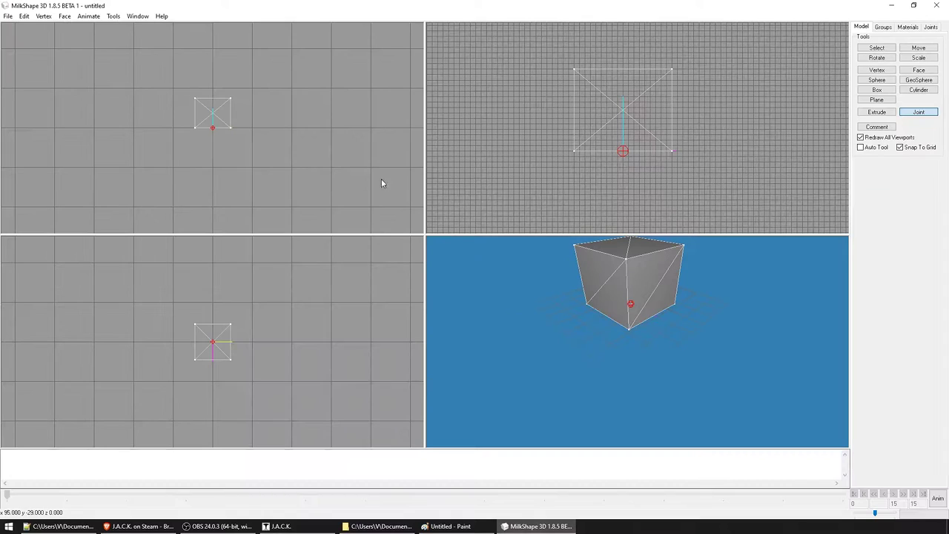
pyautogui.scroll(1, 215, 129)
pyautogui.scroll(2, 225, 341)
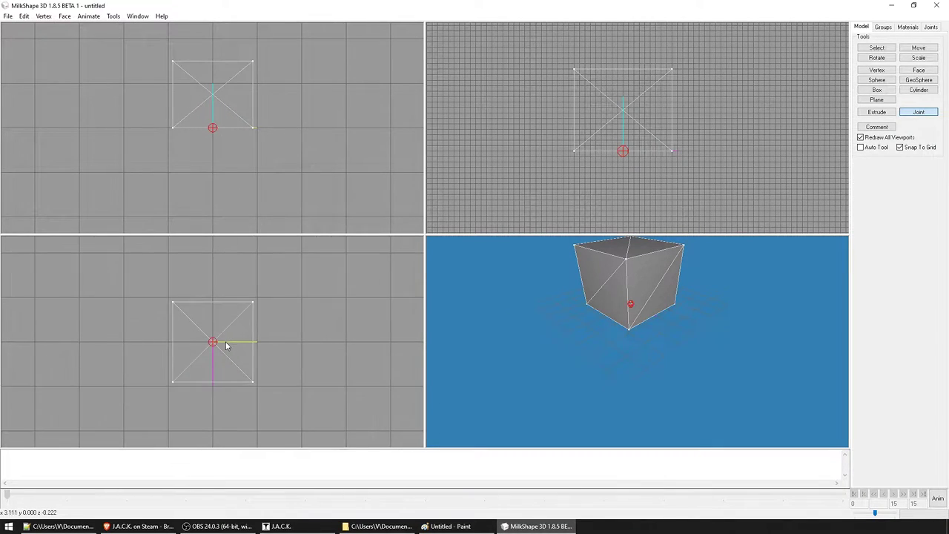
pyautogui.scroll(1, 608, 158)
pyautogui.scroll(-2, 693, 275)
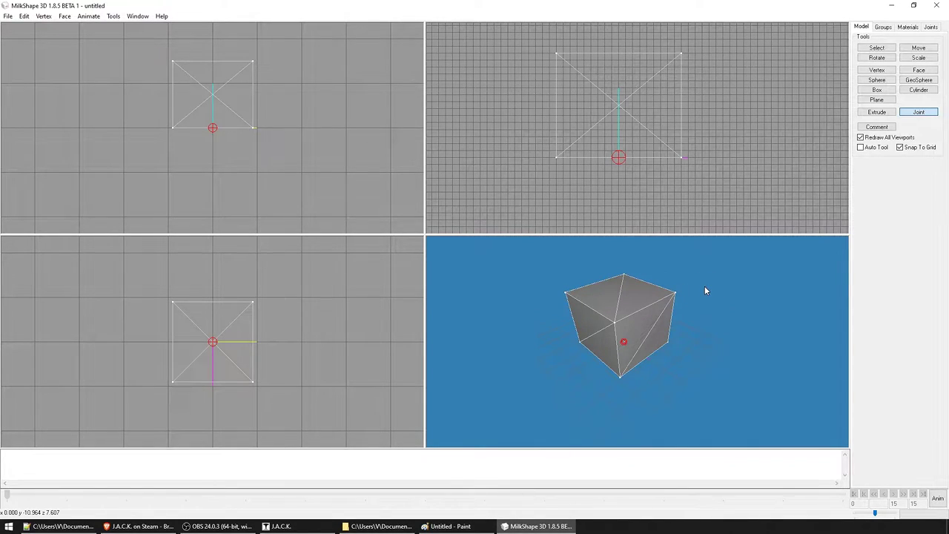
pyautogui.rightClick(704, 288)
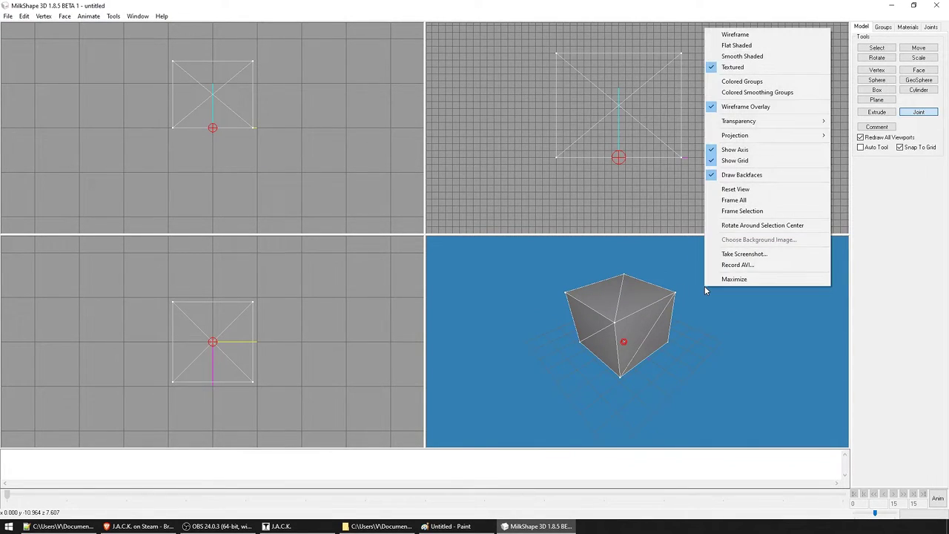
pyautogui.click(740, 37)
pyautogui.moveTo(709, 341)
pyautogui.mouseDown()
pyautogui.moveTo(778, 347)
pyautogui.moveTo(694, 326)
pyautogui.mouseUp()
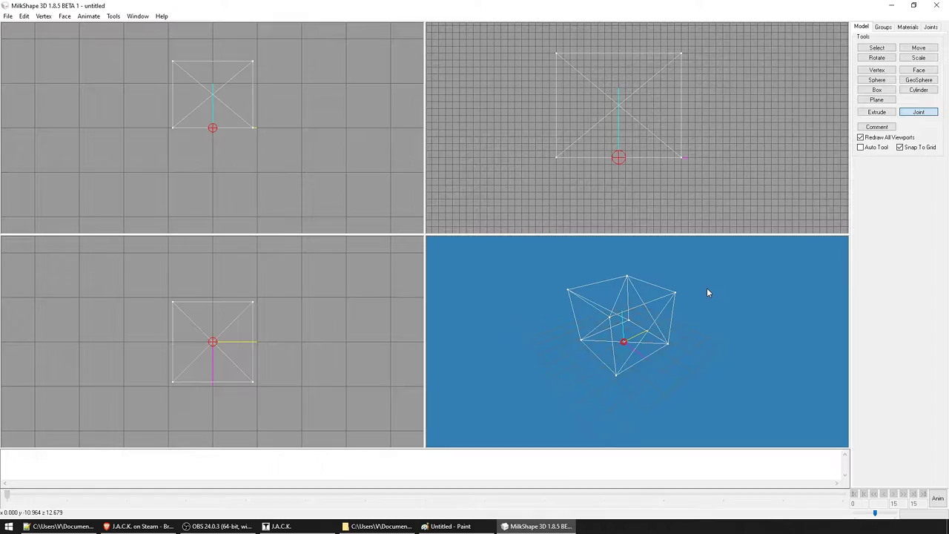
pyautogui.rightClick(707, 288)
pyautogui.click(740, 73)
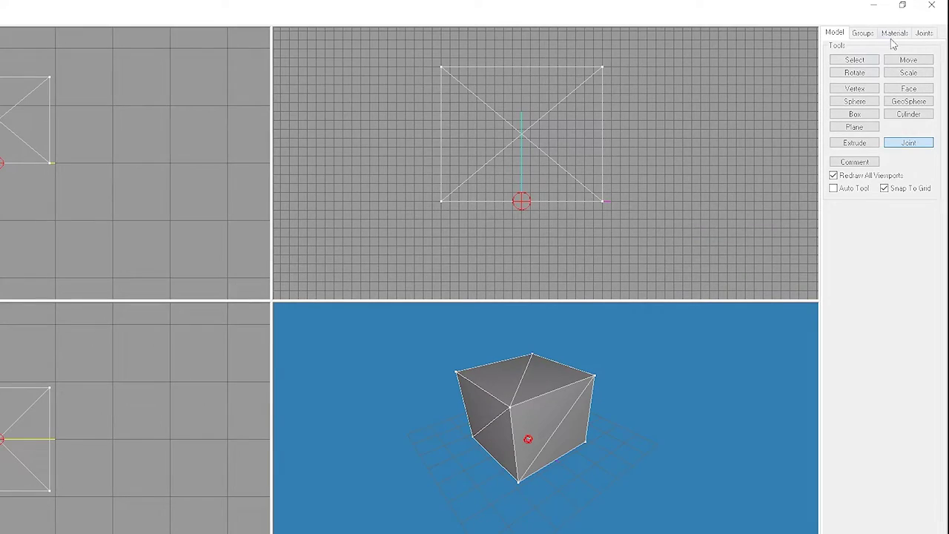
# - Rename joint1 to 'origin' in the Joints panel
pyautogui.click(931, 27)
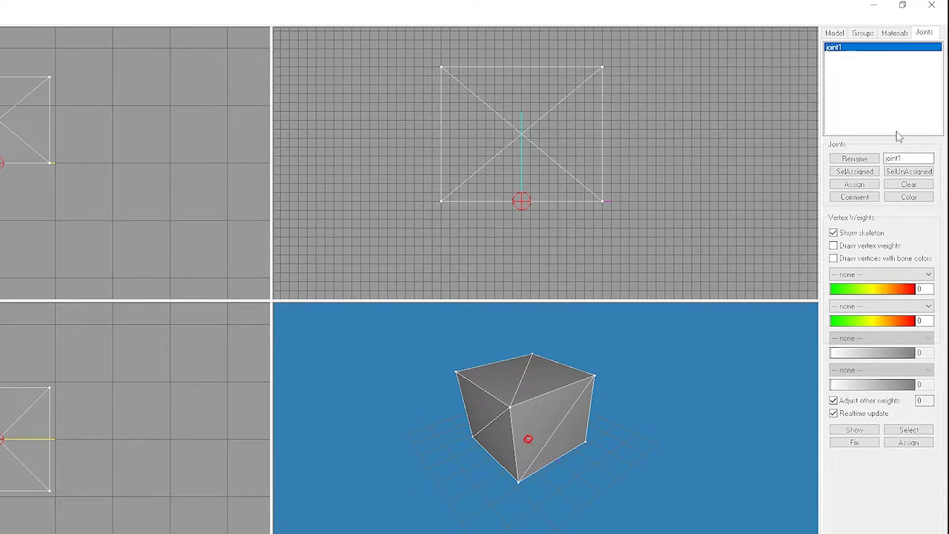
pyautogui.doubleClick(904, 153)
pyautogui.write('o')
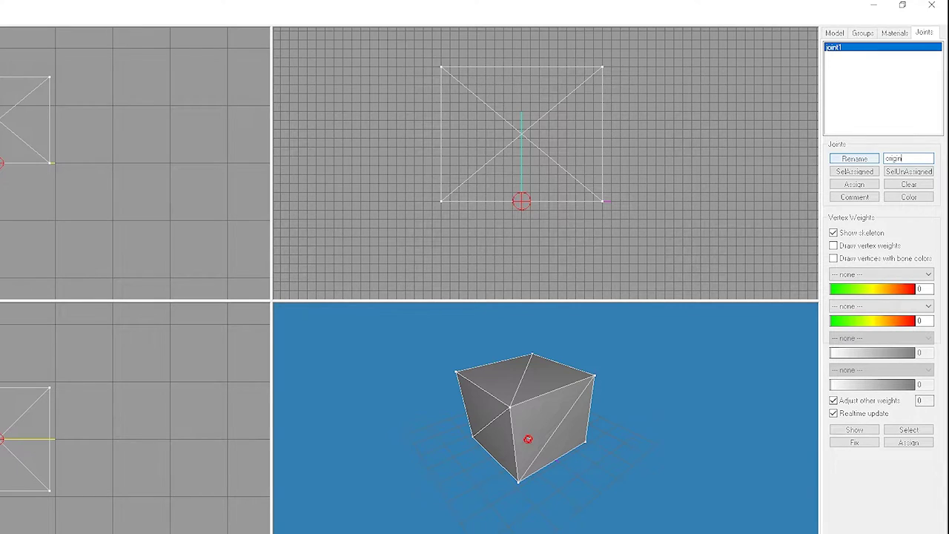
pyautogui.click(846, 158)
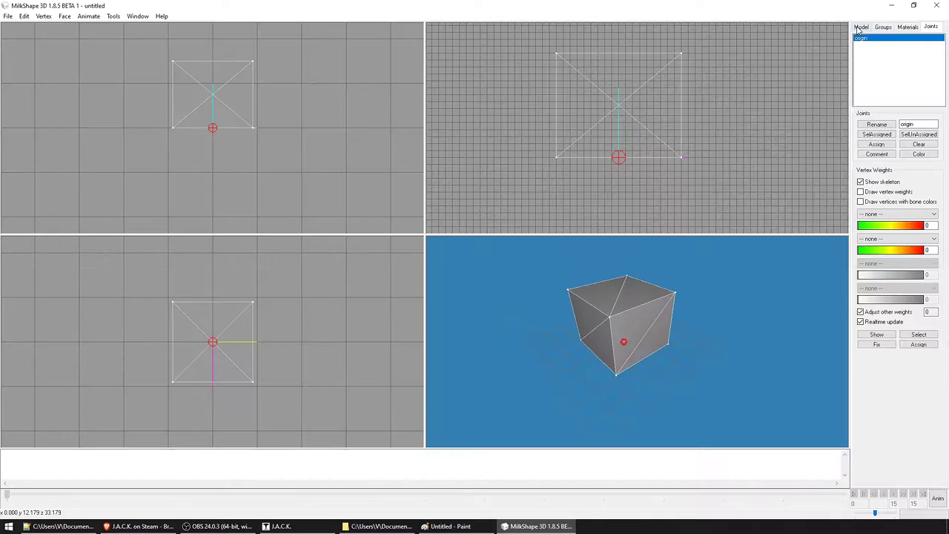
# - Select all of the cube's faces using Select with the Face option
pyautogui.click(860, 28)
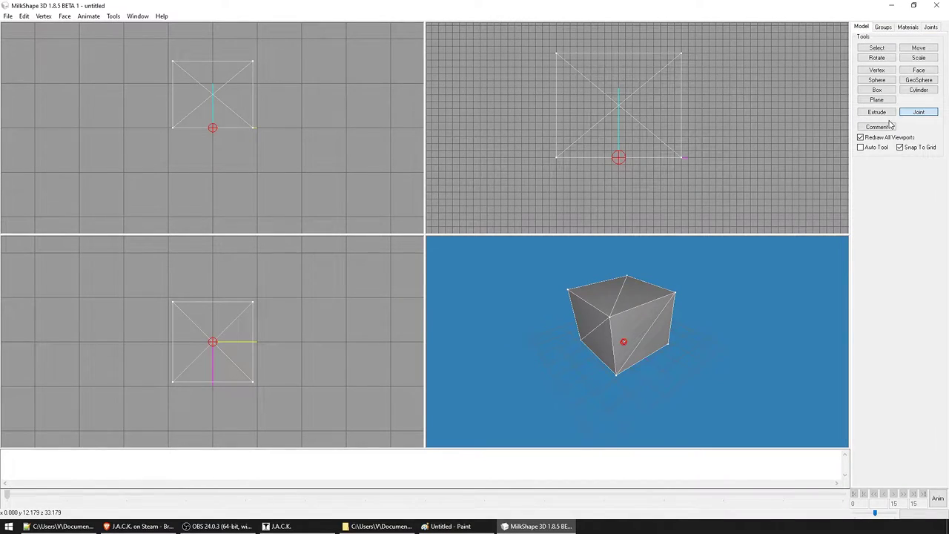
pyautogui.click(877, 48)
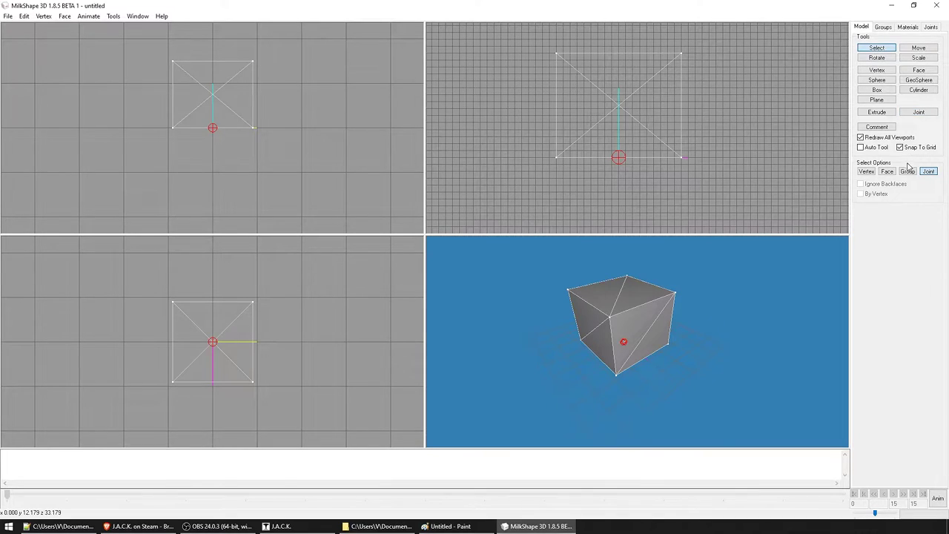
pyautogui.click(889, 173)
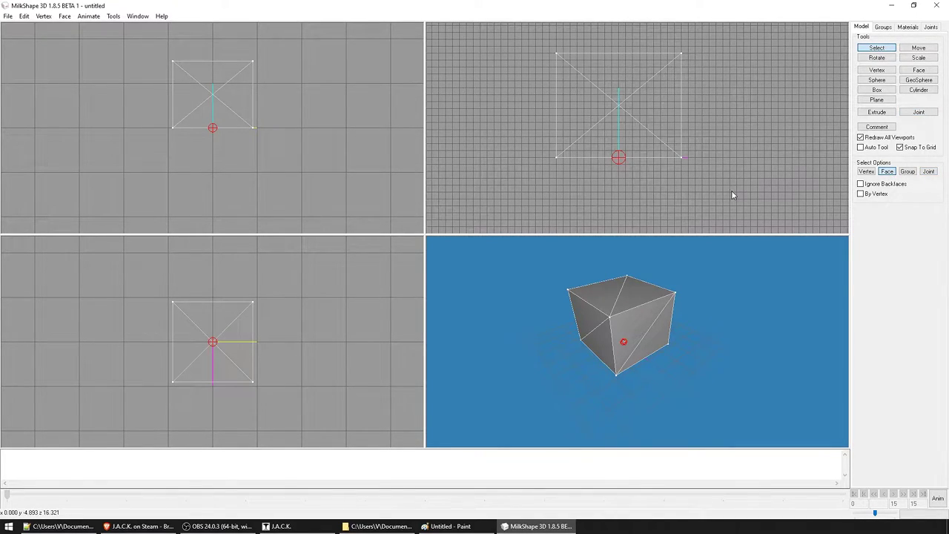
pyautogui.moveTo(731, 194); pyautogui.dragTo(516, 29)
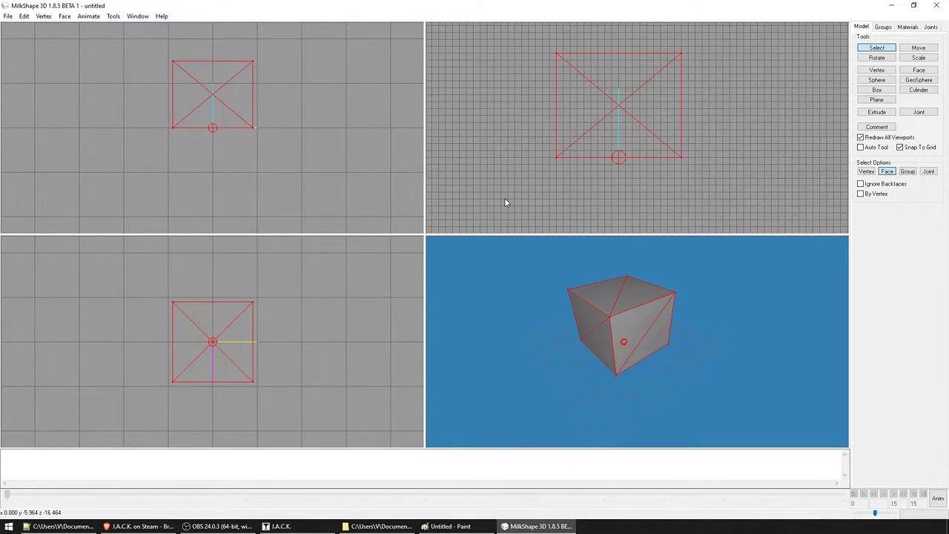
# - Toggle the 3D view's wireframe overlay off and back on, then orbit around the cube
pyautogui.rightClick(724, 290)
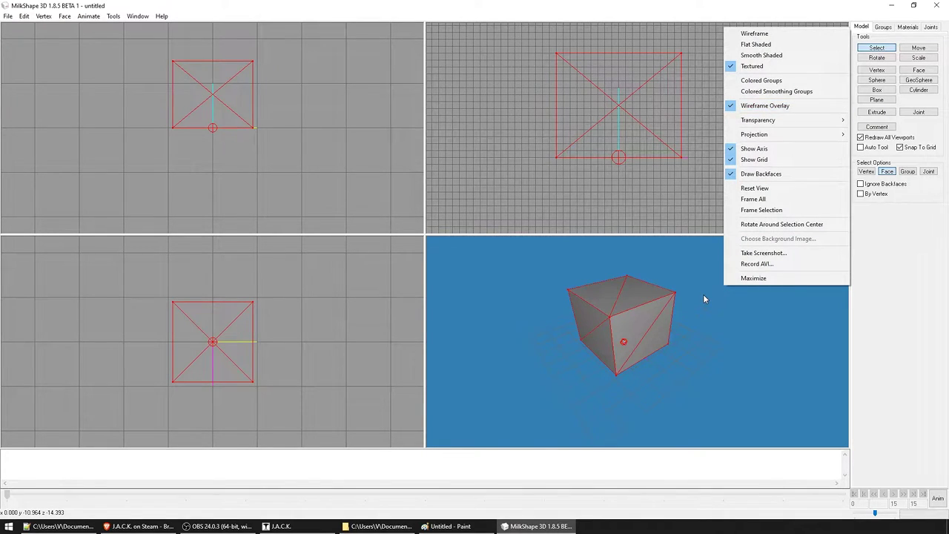
pyautogui.click(761, 110)
pyautogui.rightClick(727, 284)
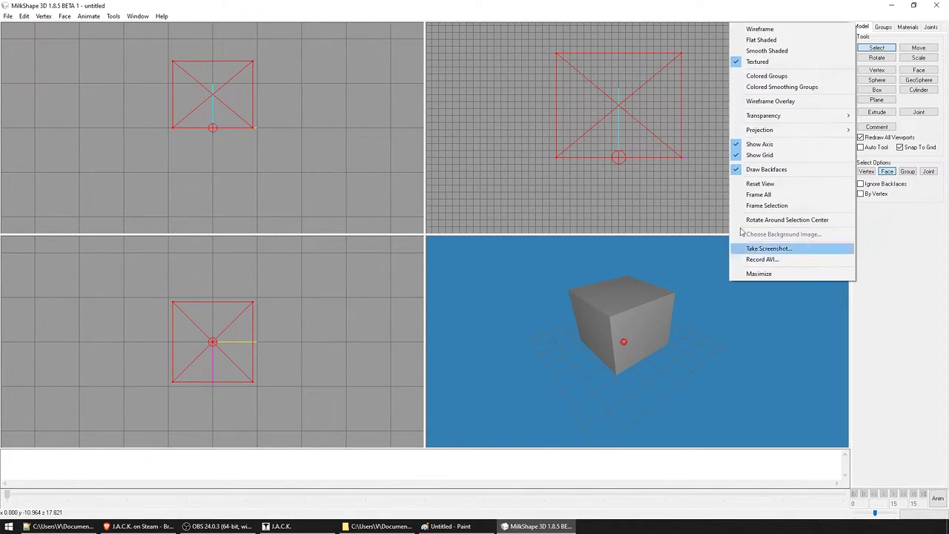
pyautogui.click(757, 103)
pyautogui.moveTo(688, 342); pyautogui.dragTo(677, 337)
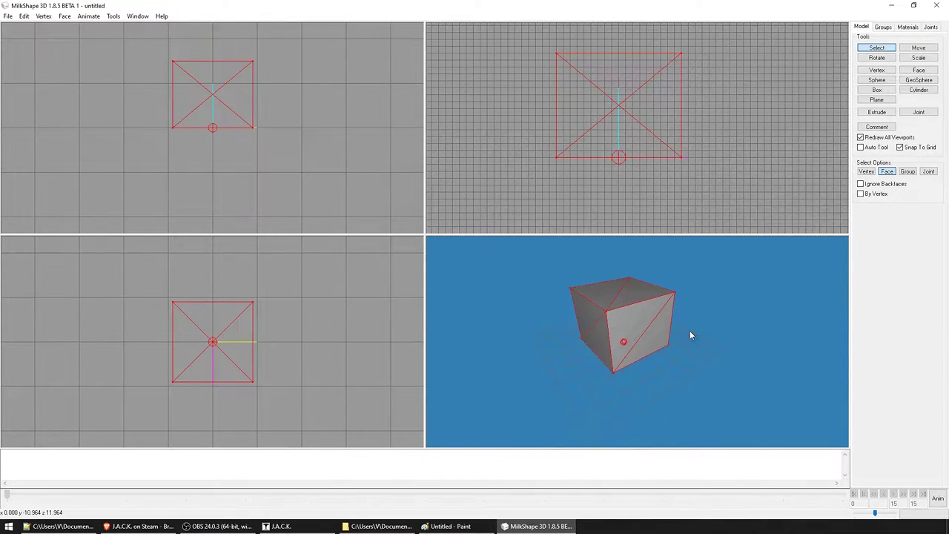
# - Enable Draw vertex weights in the Joints panel to tint the cube red, then open Materials
pyautogui.click(932, 28)
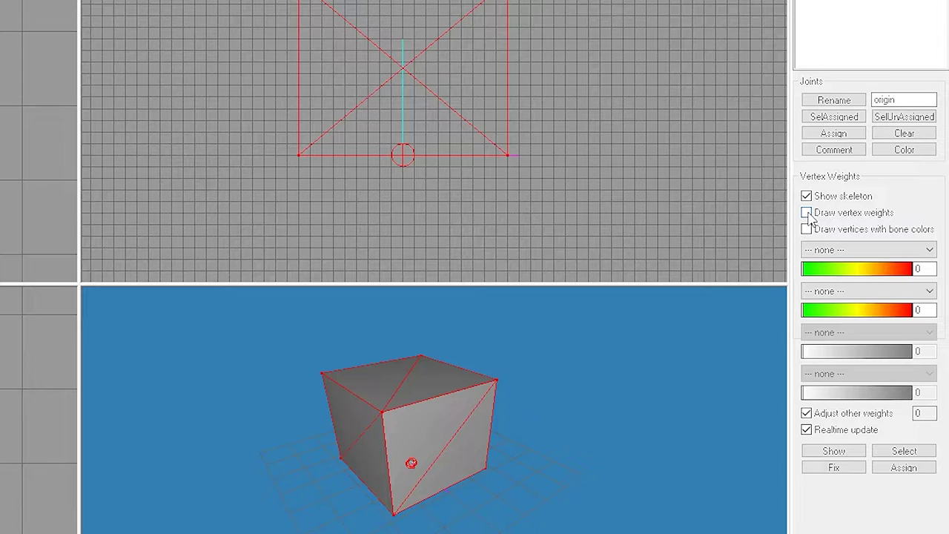
pyautogui.click(808, 213)
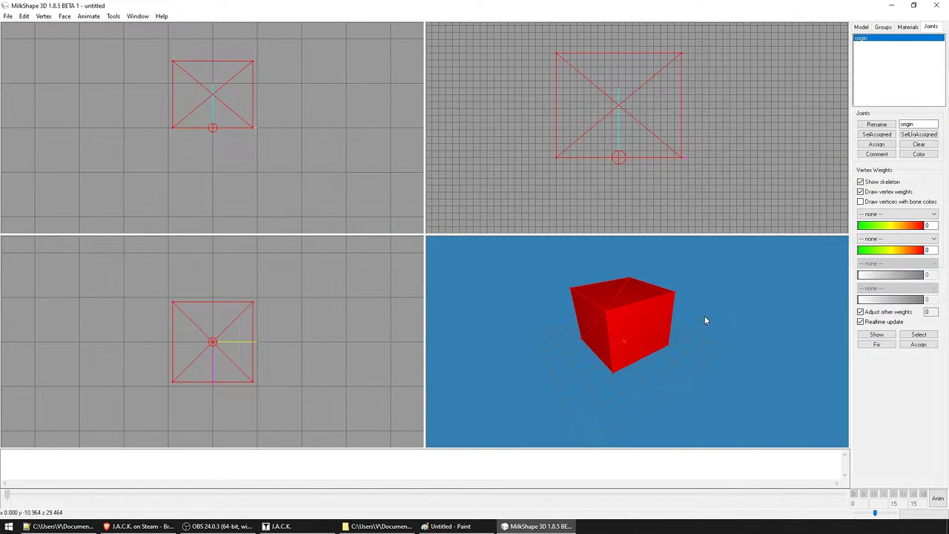
pyautogui.moveTo(688, 352)
pyautogui.mouseDown()
pyautogui.moveTo(729, 351)
pyautogui.moveTo(683, 354)
pyautogui.mouseUp()
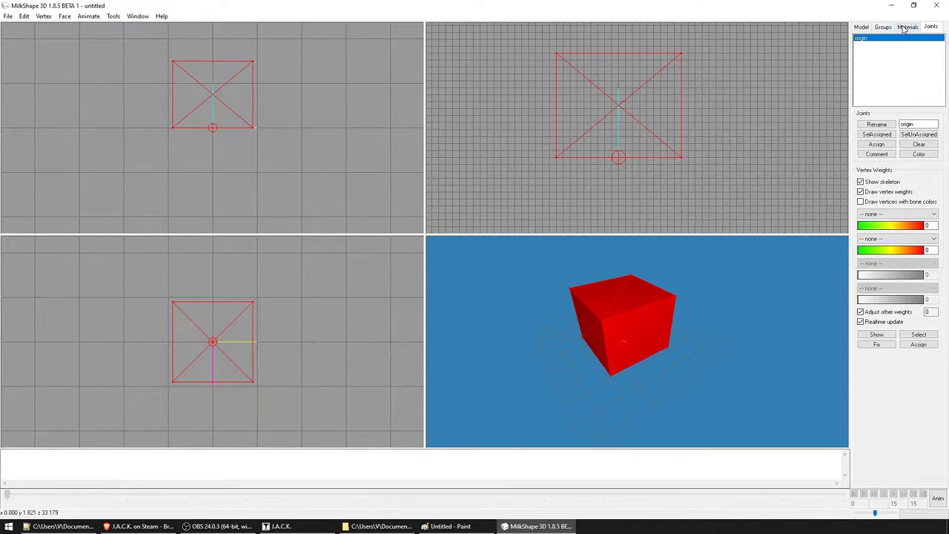
pyautogui.click(905, 29)
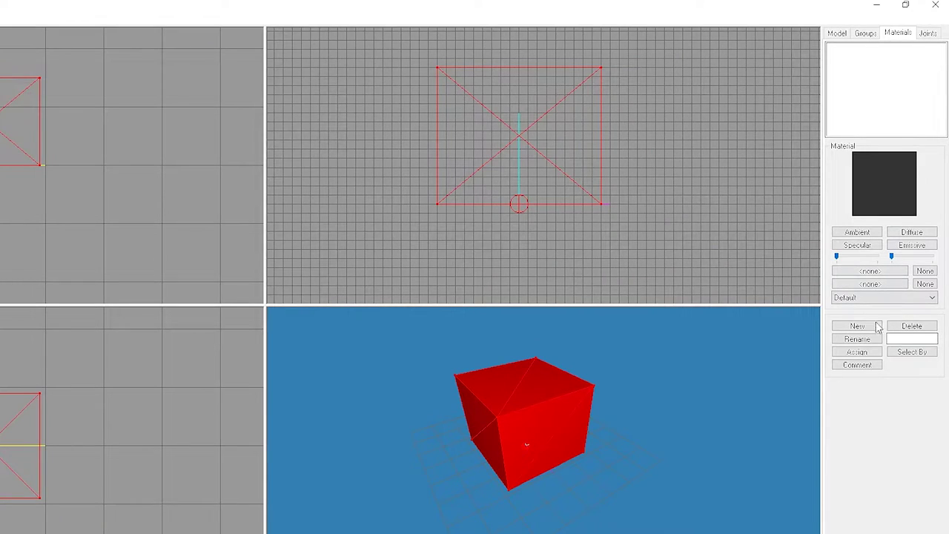
# - Create a new material and rename Material01 to 'green'
pyautogui.click(876, 331)
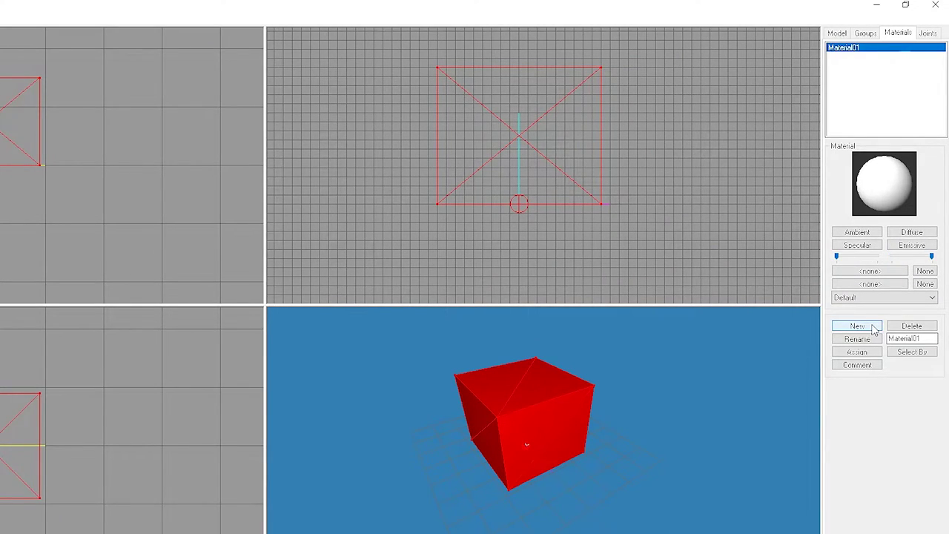
pyautogui.click(924, 338)
pyautogui.moveTo(925, 338); pyautogui.dragTo(890, 339)
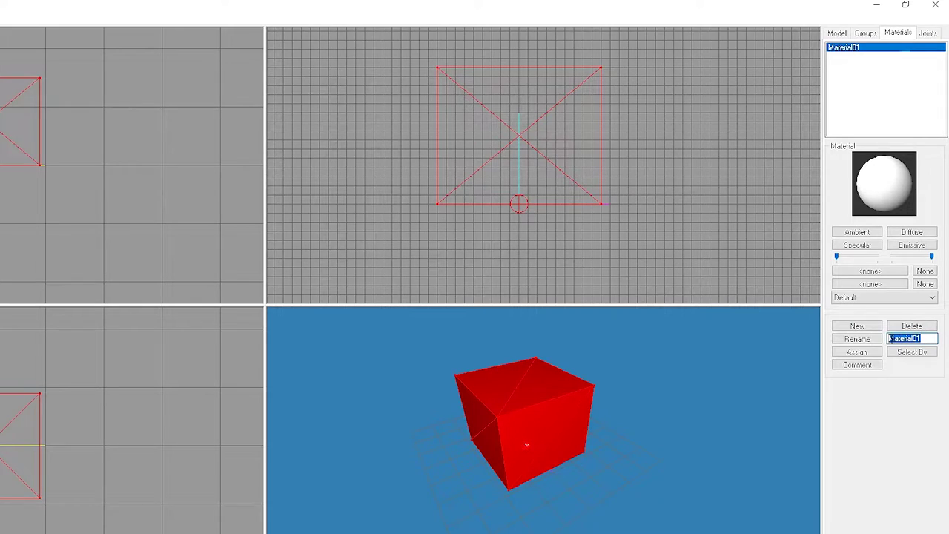
pyautogui.write('gf')
pyautogui.click(865, 343)
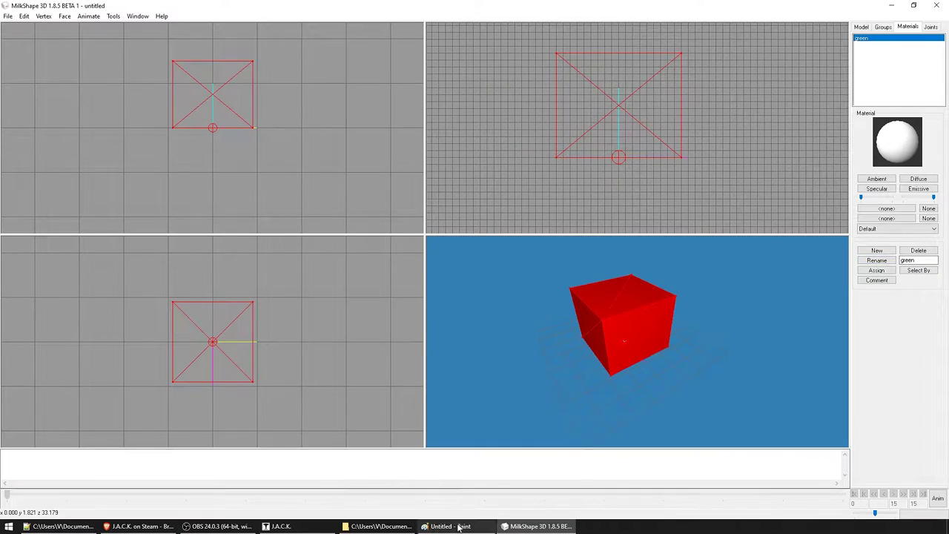
# - Fill the 128×128 Paint canvas with the light-green swatch using the Fill bucket
pyautogui.click(453, 527)
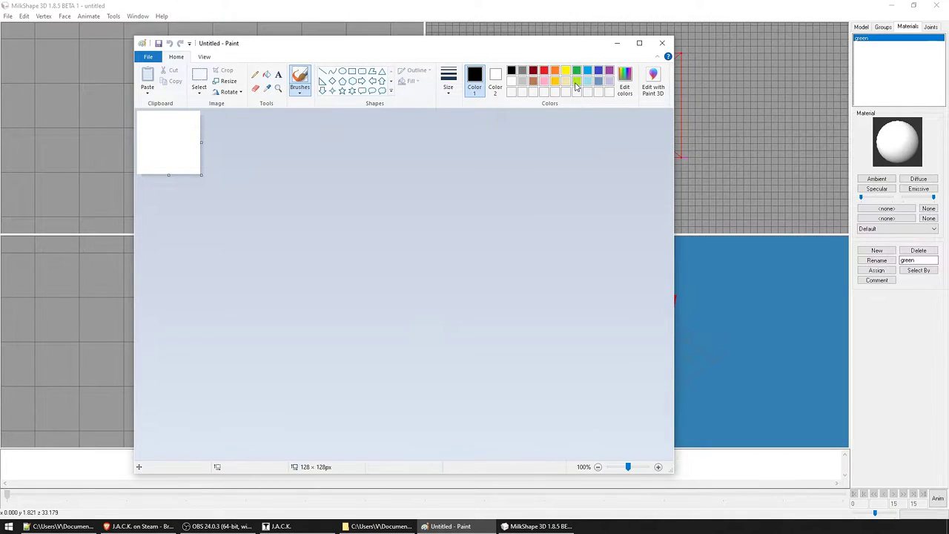
pyautogui.click(577, 83)
pyautogui.click(267, 75)
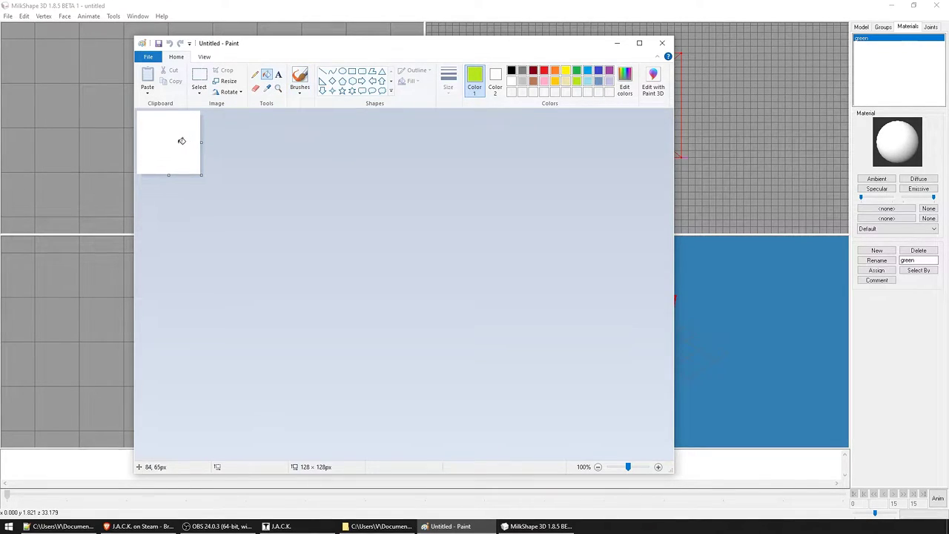
pyautogui.click(182, 141)
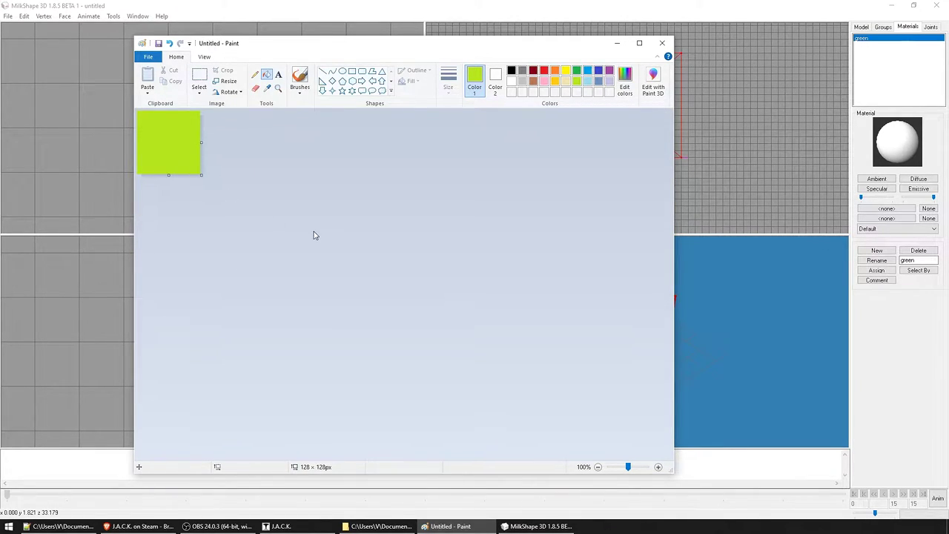
# - Save the canvas as green.bmp (256 Color Bitmap) in Documents\My Models\cube, accepting the colour warning
pyautogui.click(149, 59)
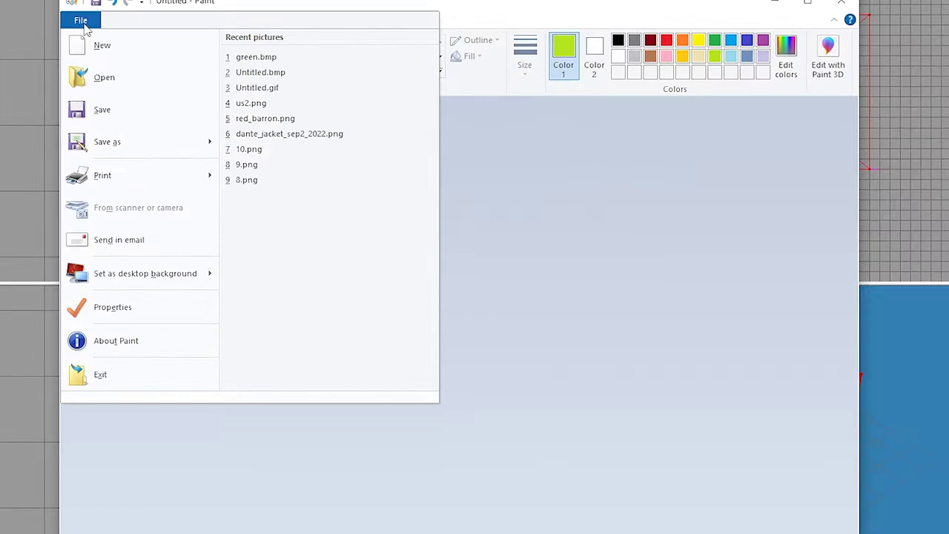
pyautogui.click(288, 155)
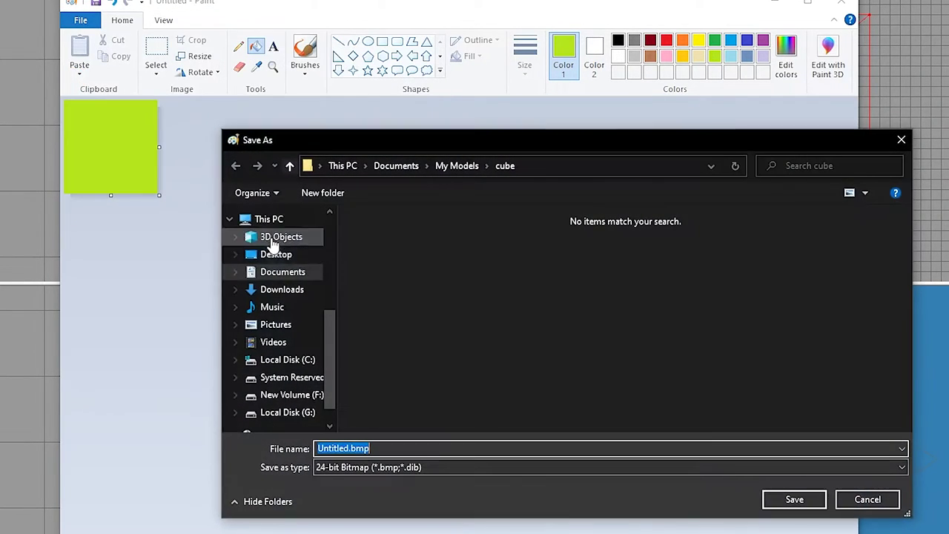
pyautogui.click(545, 165)
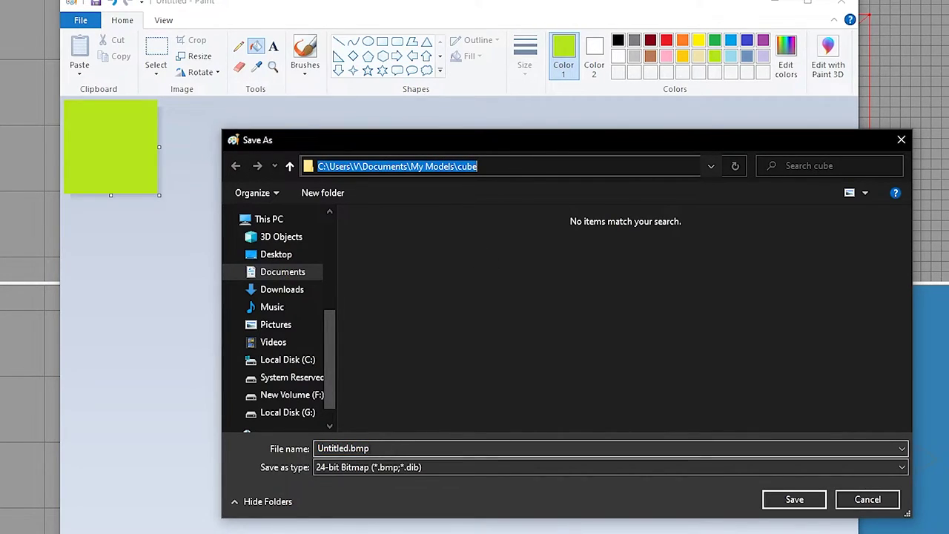
pyautogui.press('Escape')
pyautogui.moveTo(349, 448); pyautogui.dragTo(282, 445)
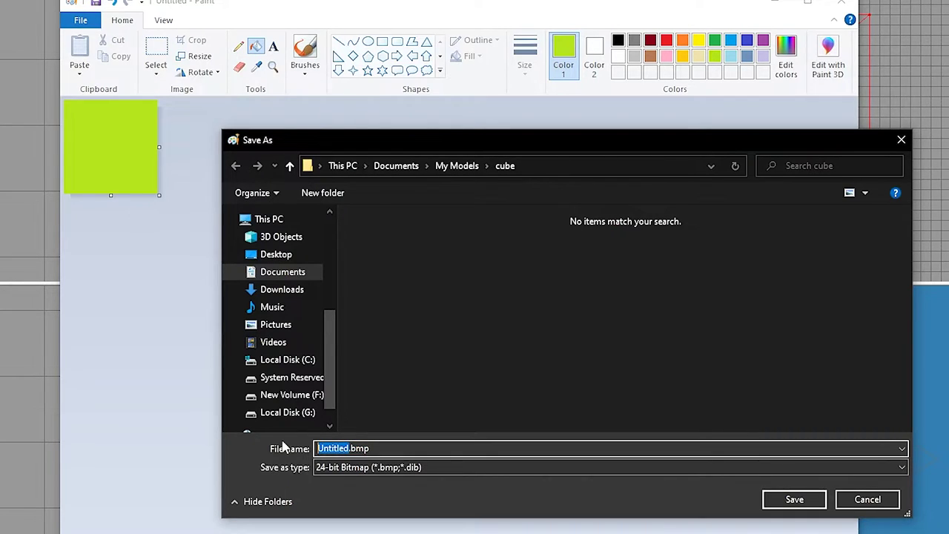
pyautogui.write('green')
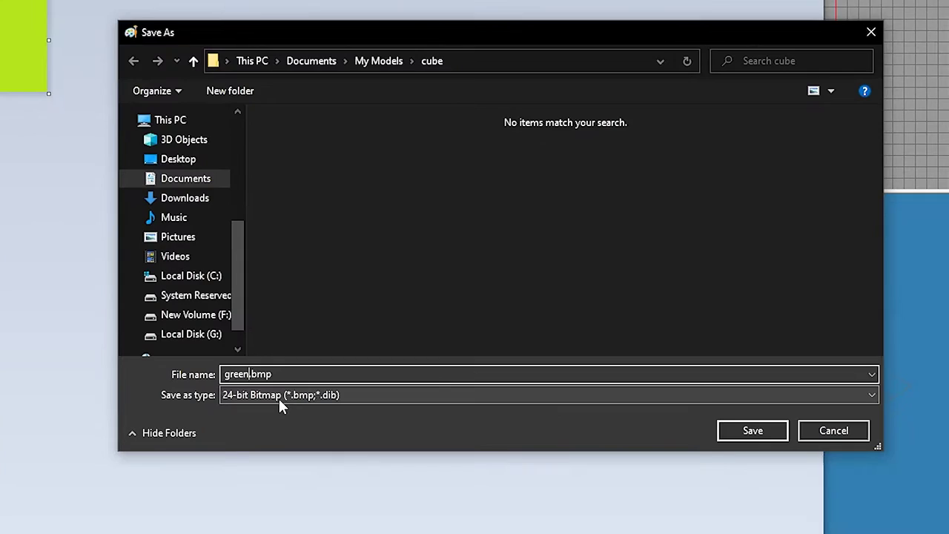
pyautogui.click(365, 473)
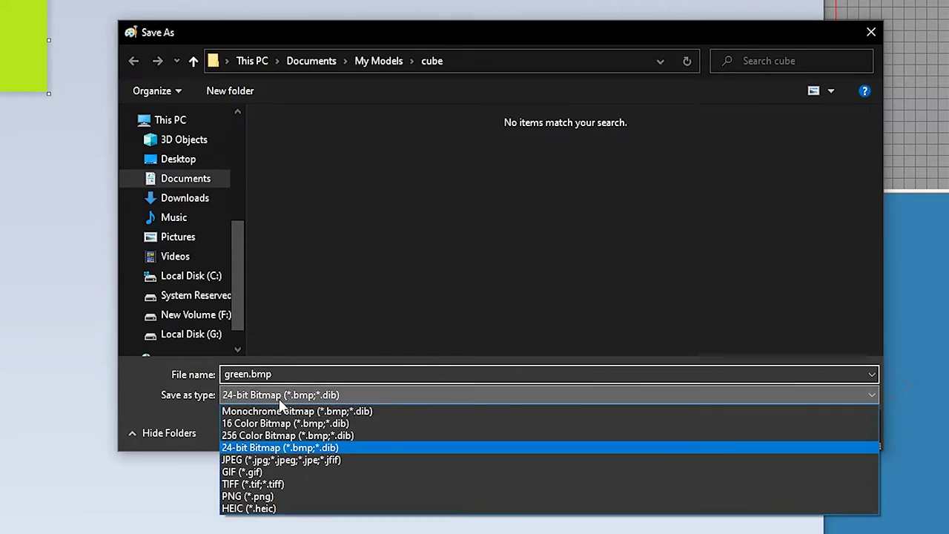
pyautogui.click(279, 438)
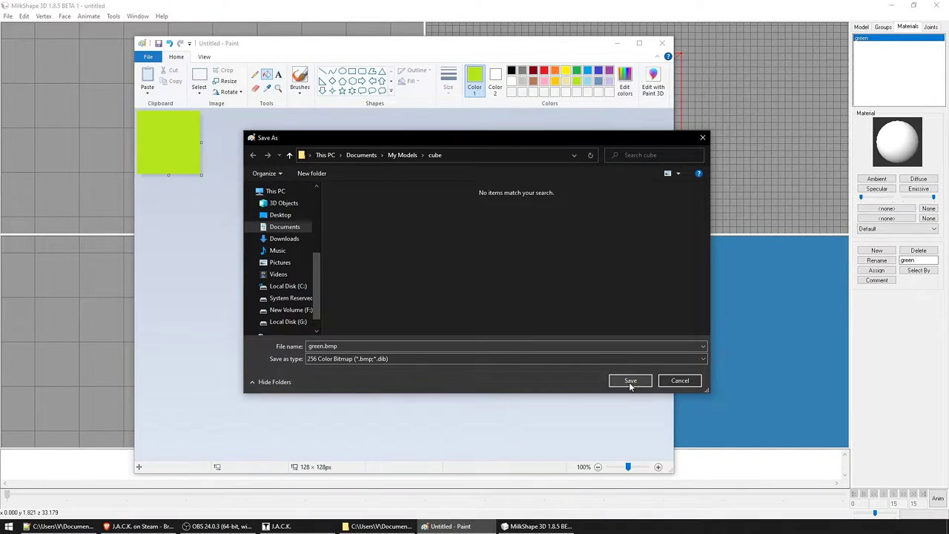
pyautogui.click(629, 383)
pyautogui.click(629, 383)
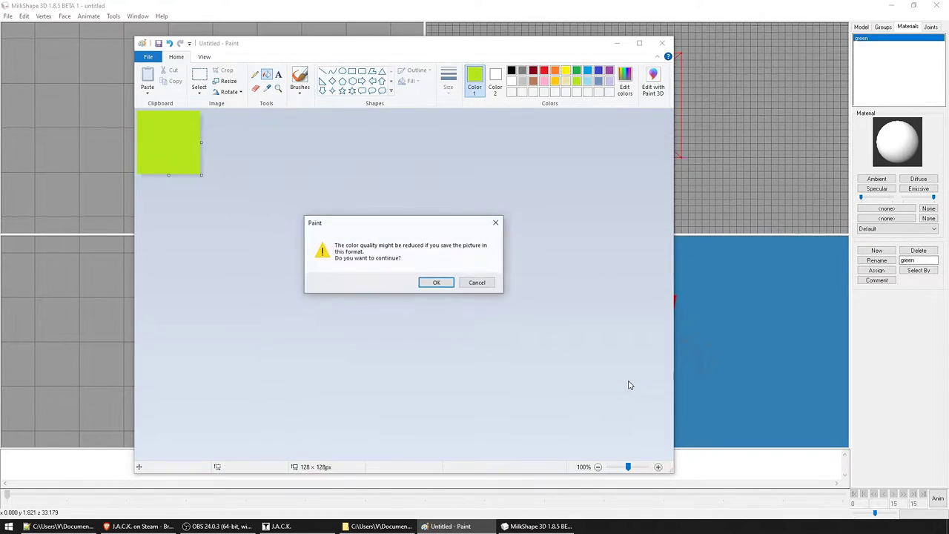
pyautogui.click(438, 285)
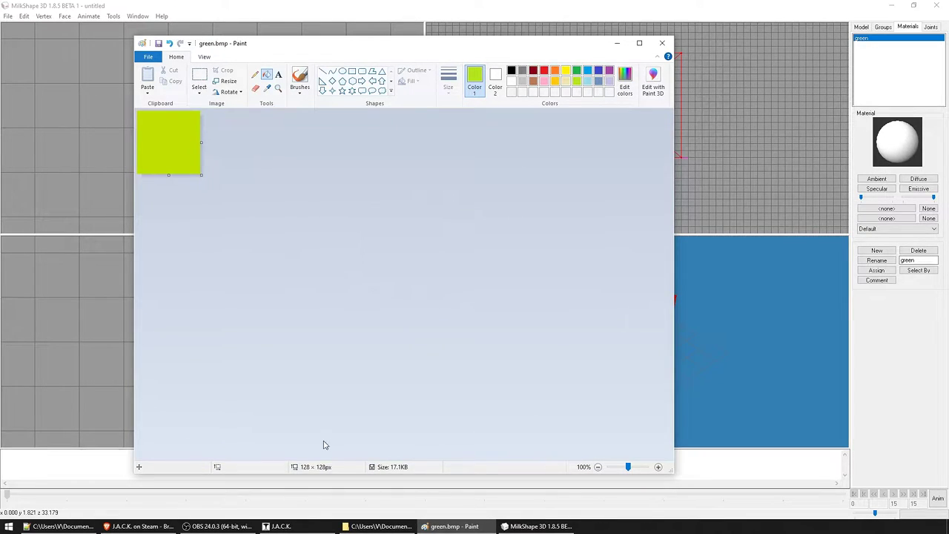
# - Check green.bmp in the cube folder window, then put the window away
pyautogui.click(375, 527)
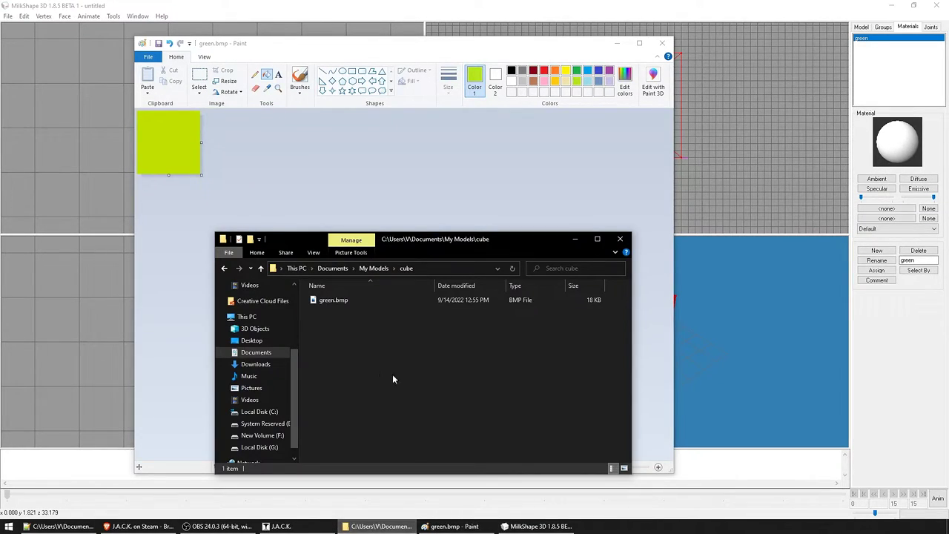
pyautogui.moveTo(412, 242); pyautogui.dragTo(410, 219)
pyautogui.click(339, 275)
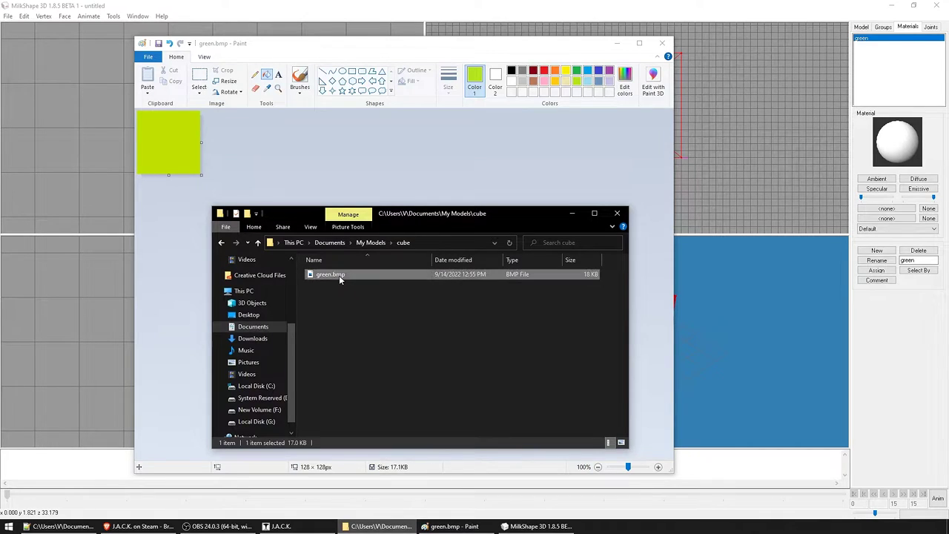
pyautogui.click(572, 214)
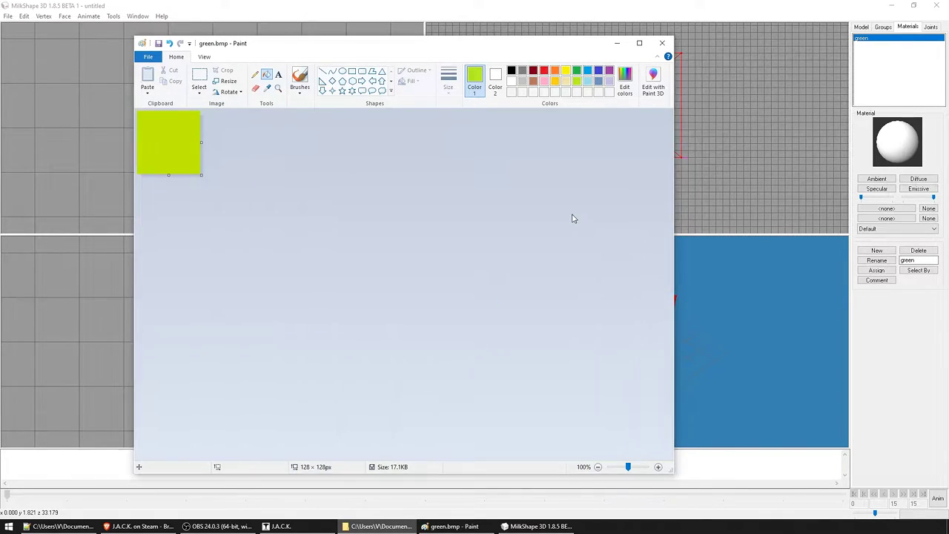
# - Leave Paint and return to MilkShape's Select tool with the cube deselected
pyautogui.click(617, 43)
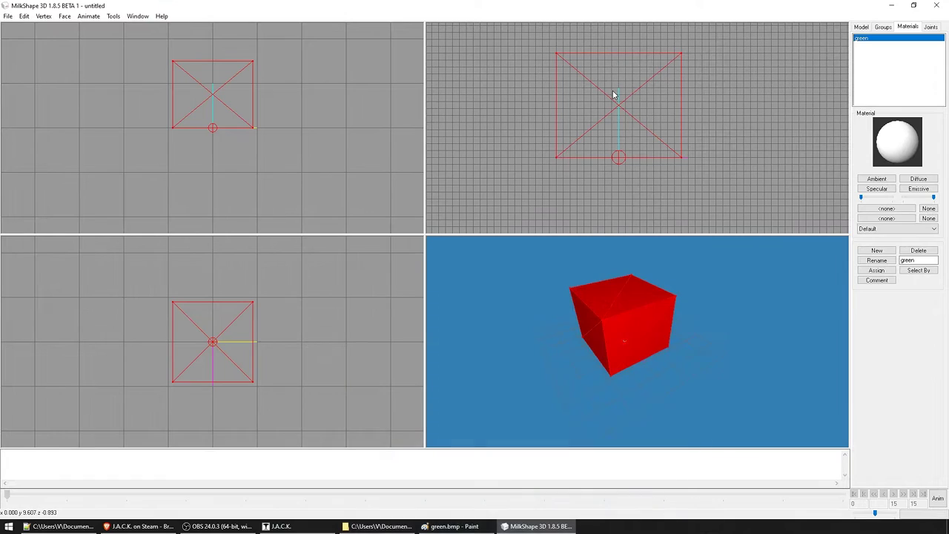
pyautogui.click(864, 28)
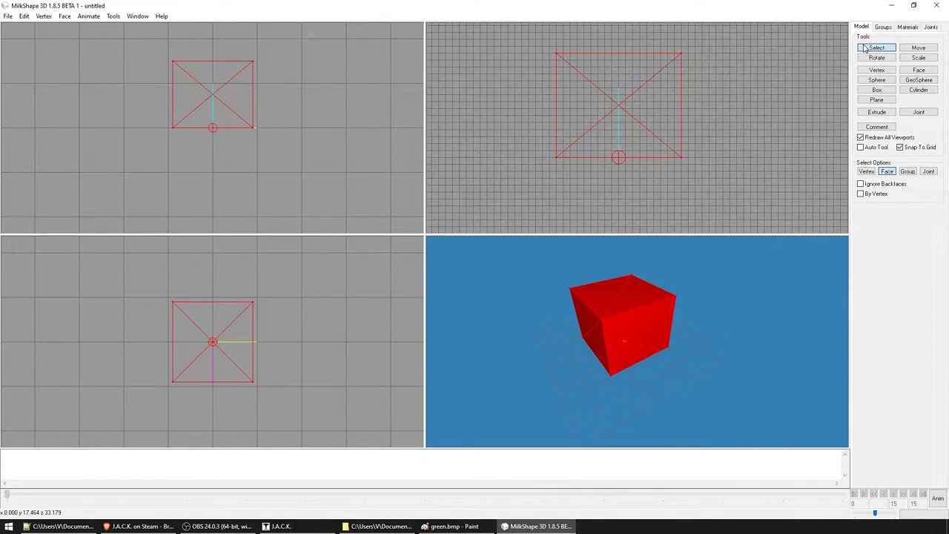
pyautogui.click(863, 49)
pyautogui.click(865, 49)
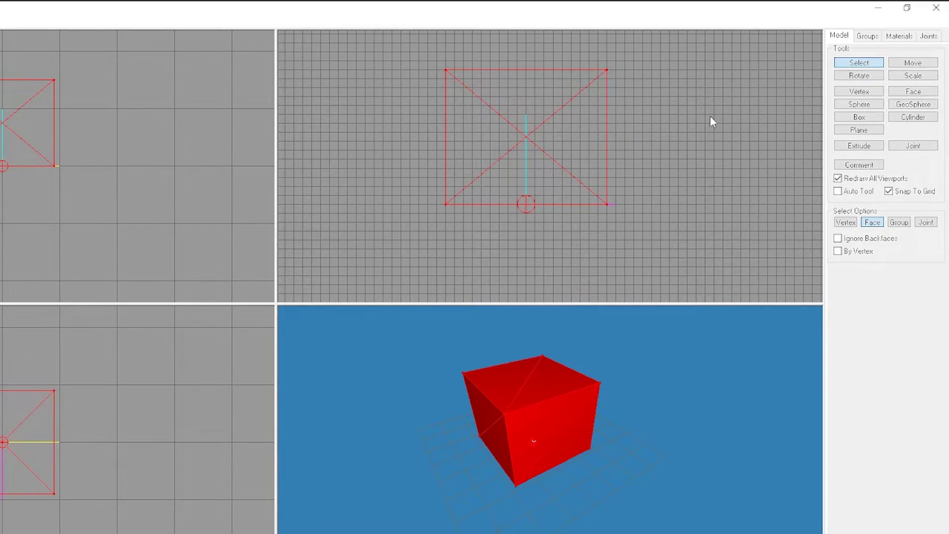
pyautogui.click(710, 116)
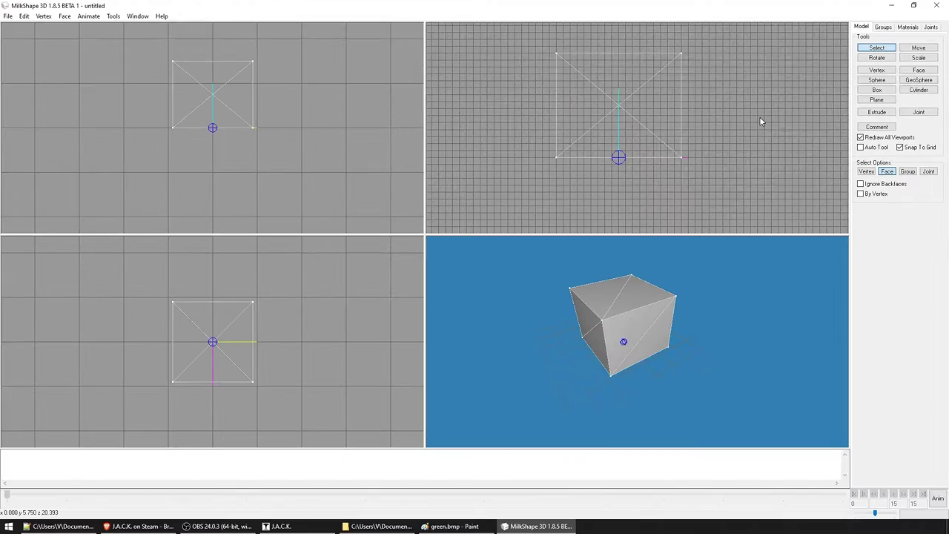
# - Select the whole Box01 group and bring up the green material on the Materials tab
pyautogui.click(888, 30)
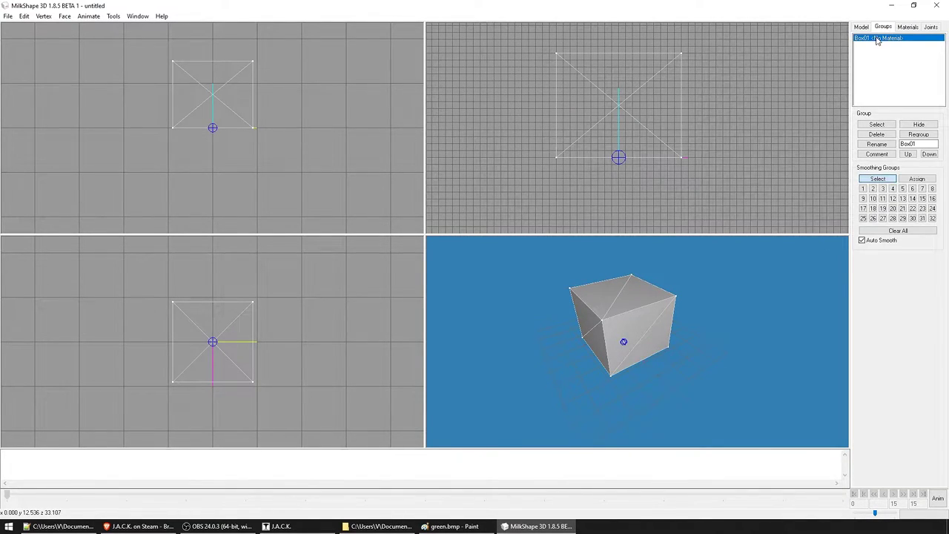
pyautogui.doubleClick(878, 39)
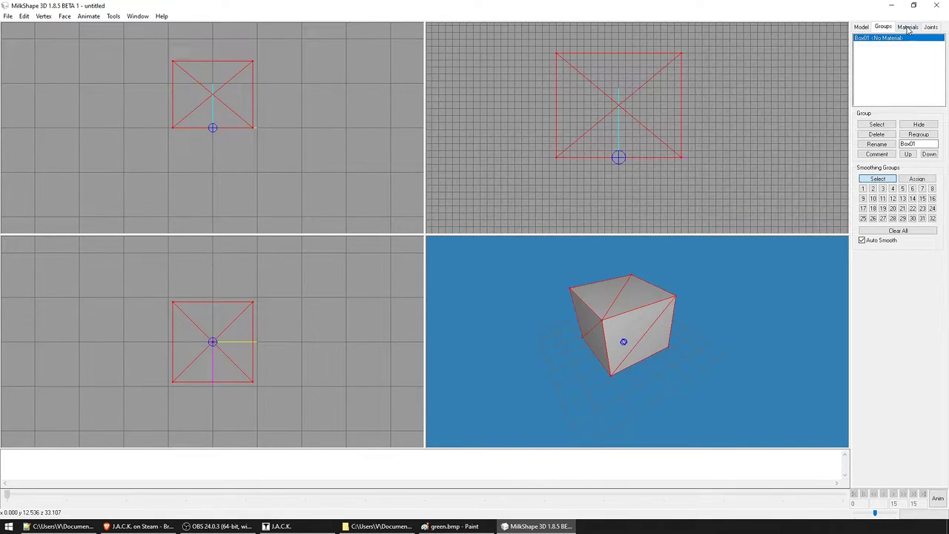
pyautogui.click(908, 28)
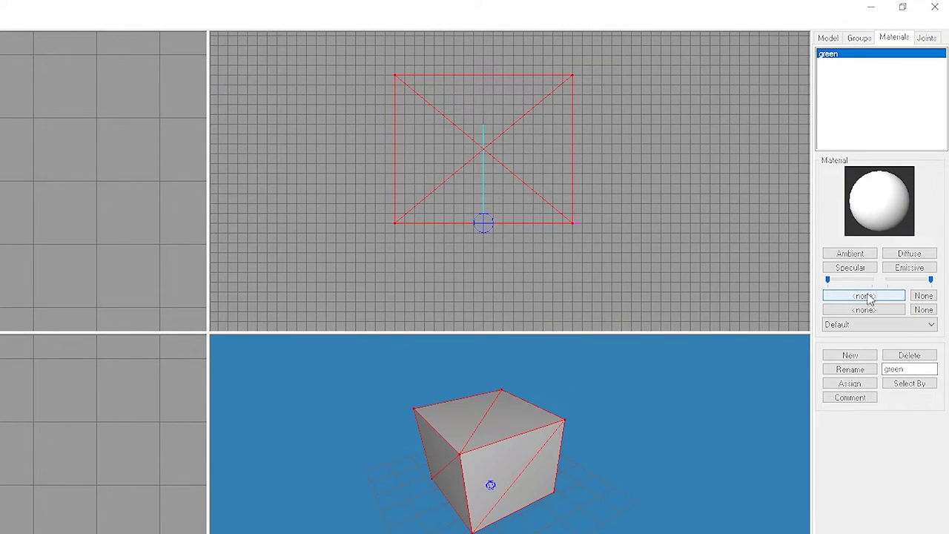
# - Load green.bmp as the green material's texture and assign it to the cube
pyautogui.click(864, 297)
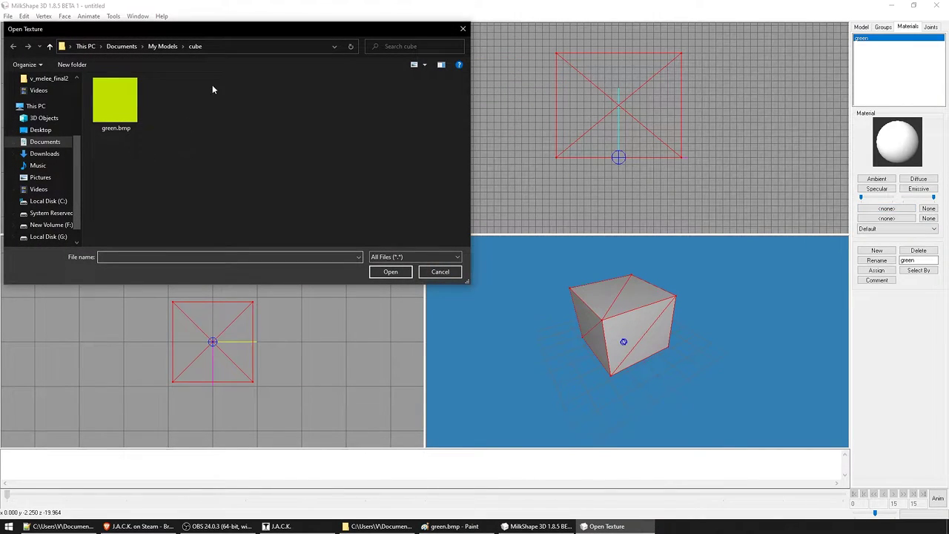
pyautogui.click(126, 118)
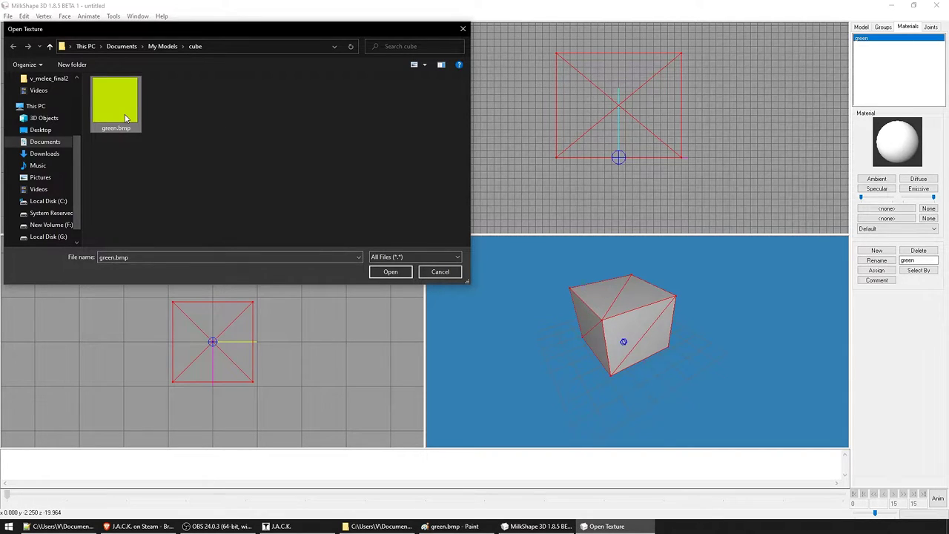
pyautogui.doubleClick(126, 117)
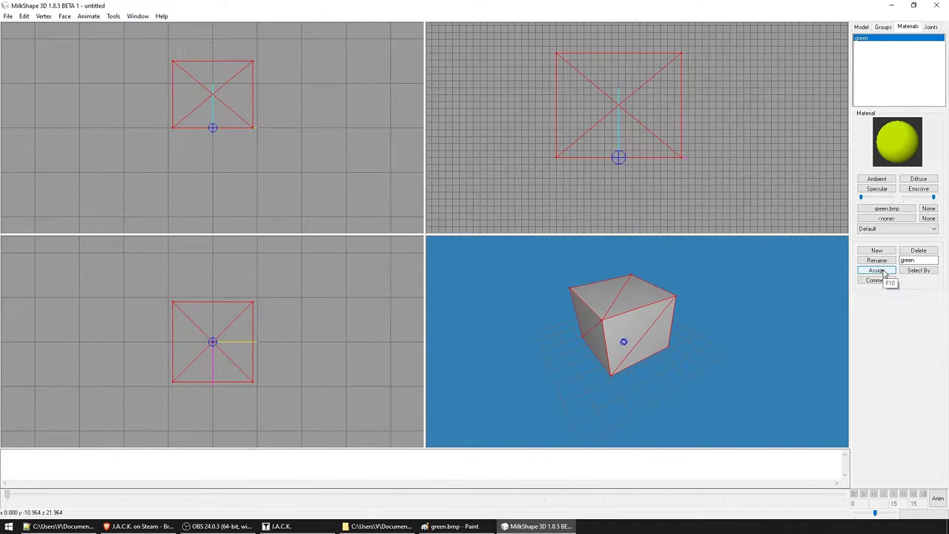
pyautogui.click(883, 271)
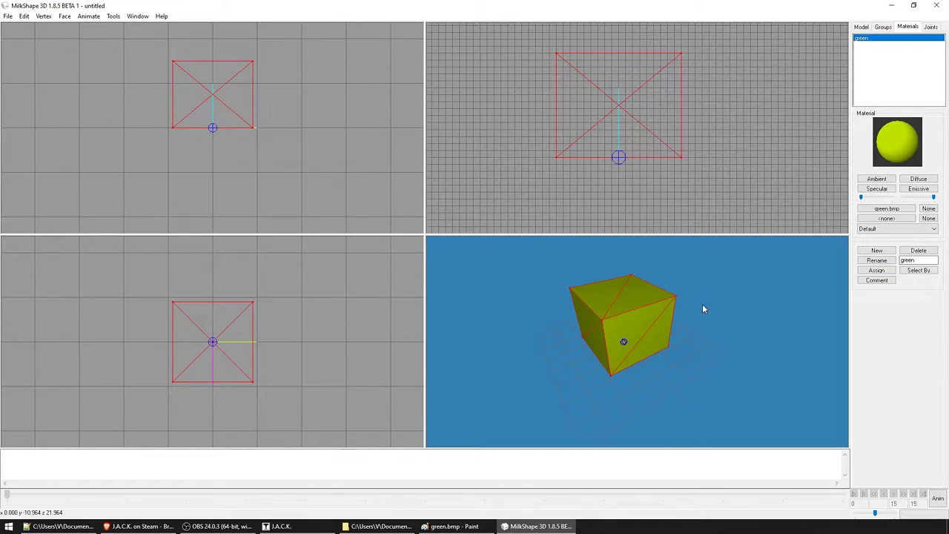
# - Set the 3D view's display mode to Textured so the cube shows green
pyautogui.rightClick(725, 312)
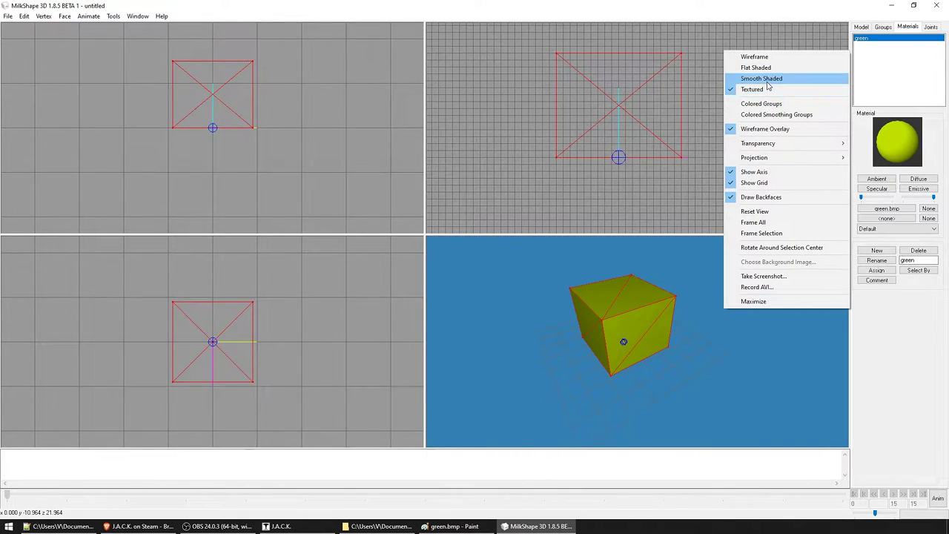
pyautogui.click(769, 79)
pyautogui.rightClick(744, 288)
pyautogui.click(770, 72)
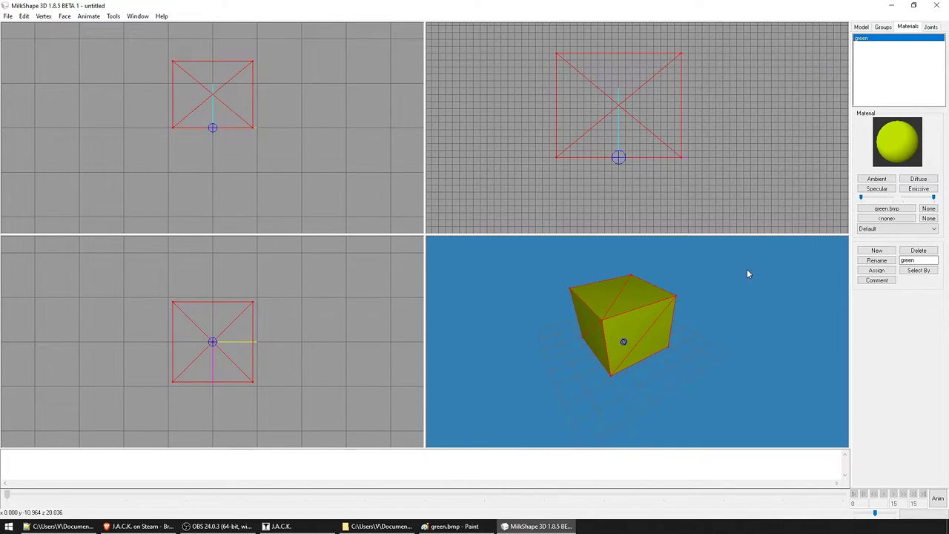
# - Clear the cube's selection in the modelling tools
pyautogui.click(861, 27)
pyautogui.click(865, 51)
pyautogui.click(789, 91)
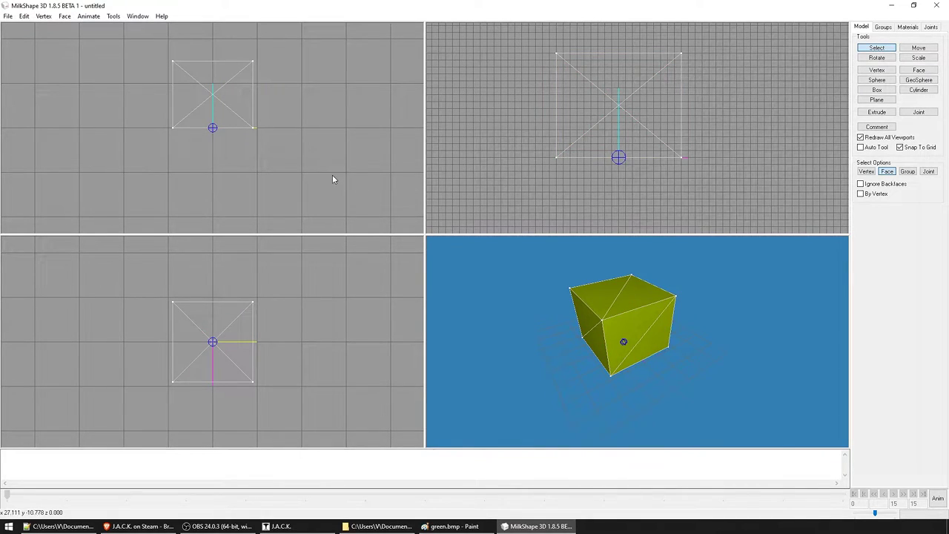
# - Save the model as cube_ref.ms3d in the cube folder with Save As
pyautogui.click(9, 17)
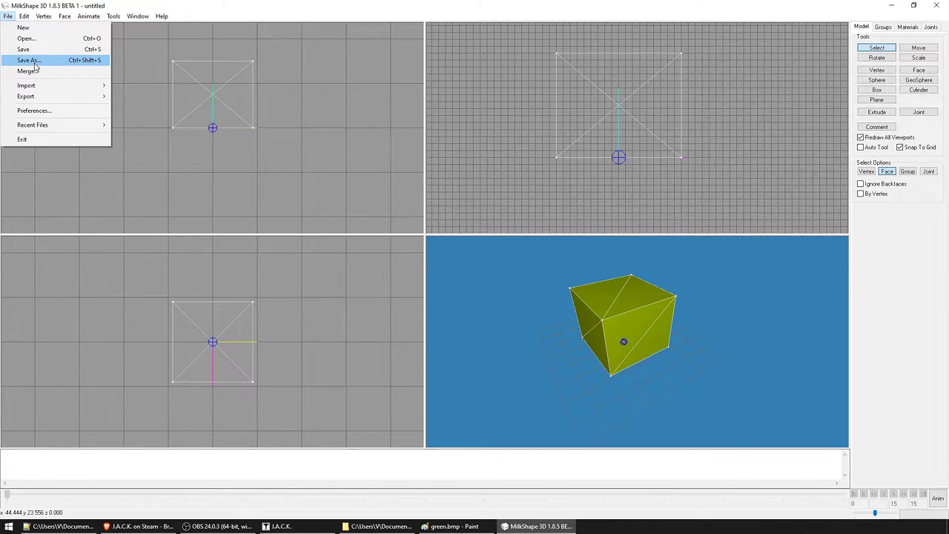
pyautogui.click(34, 63)
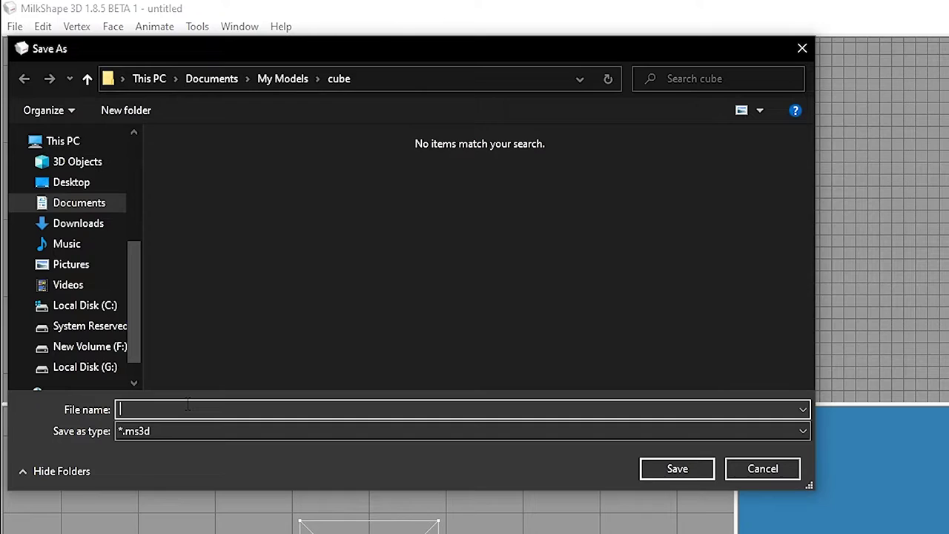
pyautogui.write('cube')
pyautogui.write('_ref')
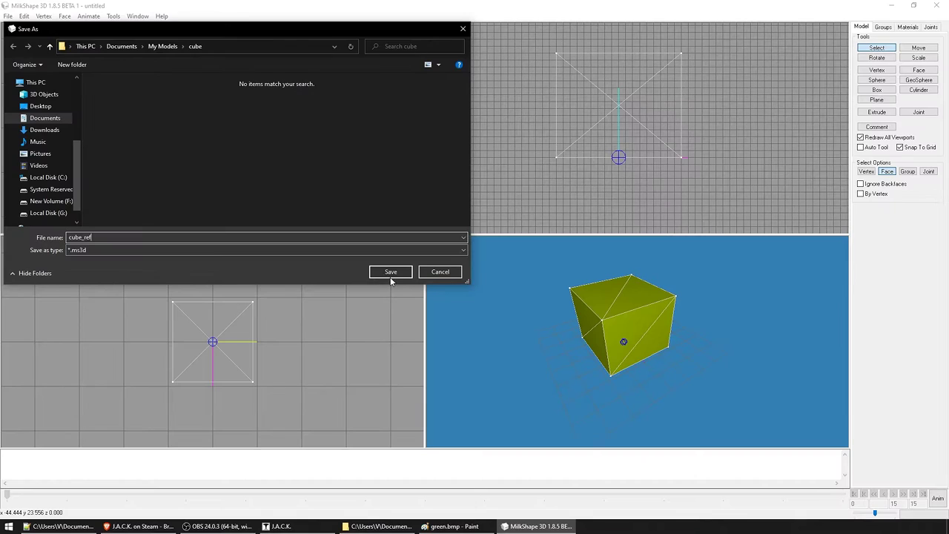
pyautogui.click(390, 273)
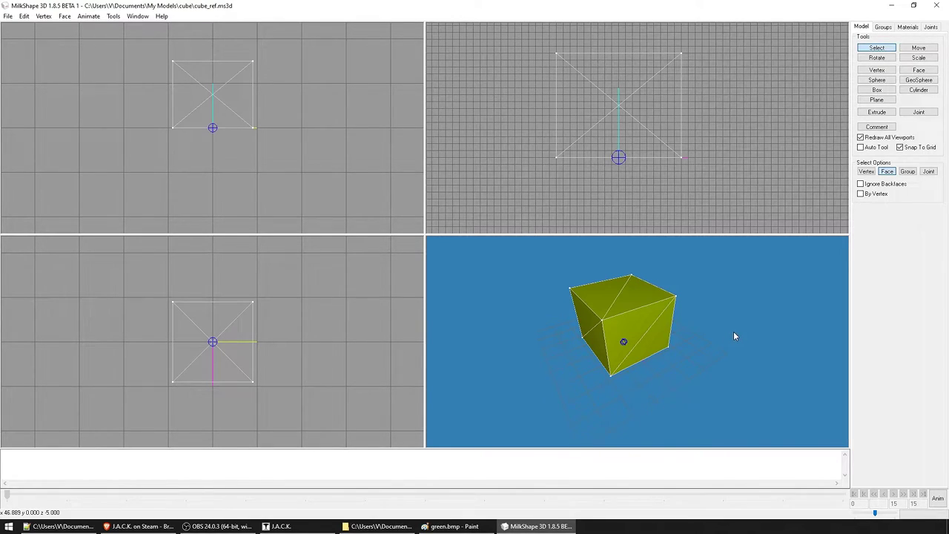
# - Select the origin joint, set its keyframe at frame 15 in Anim mode, then exit Anim mode
pyautogui.click(930, 28)
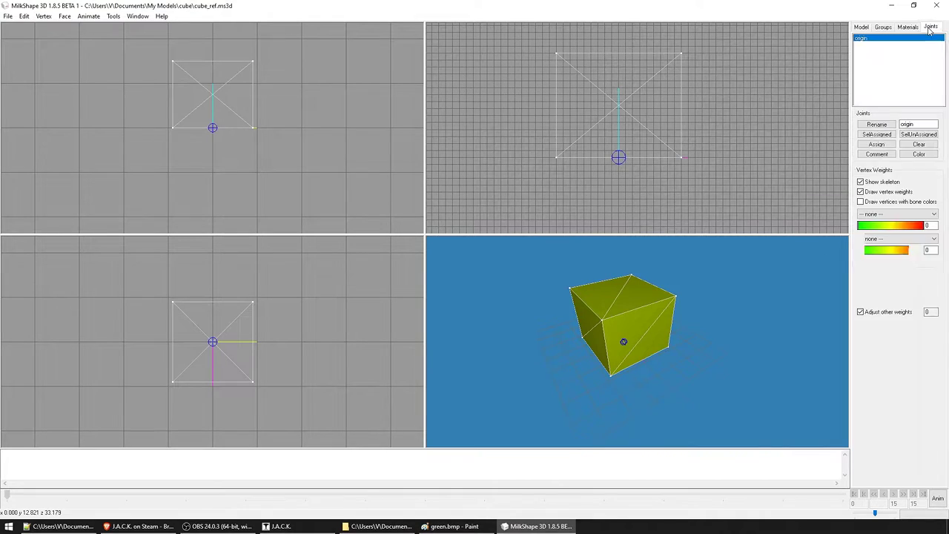
pyautogui.click(866, 41)
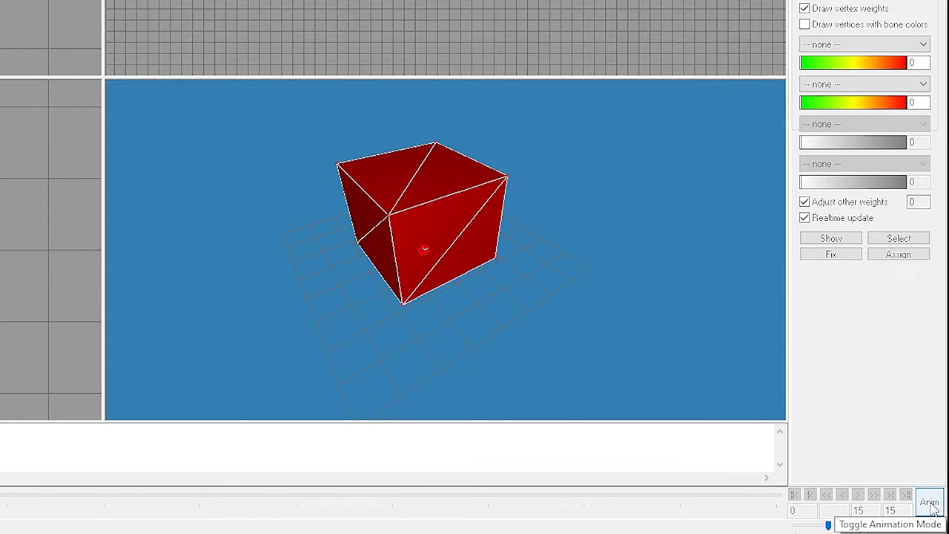
pyautogui.click(931, 504)
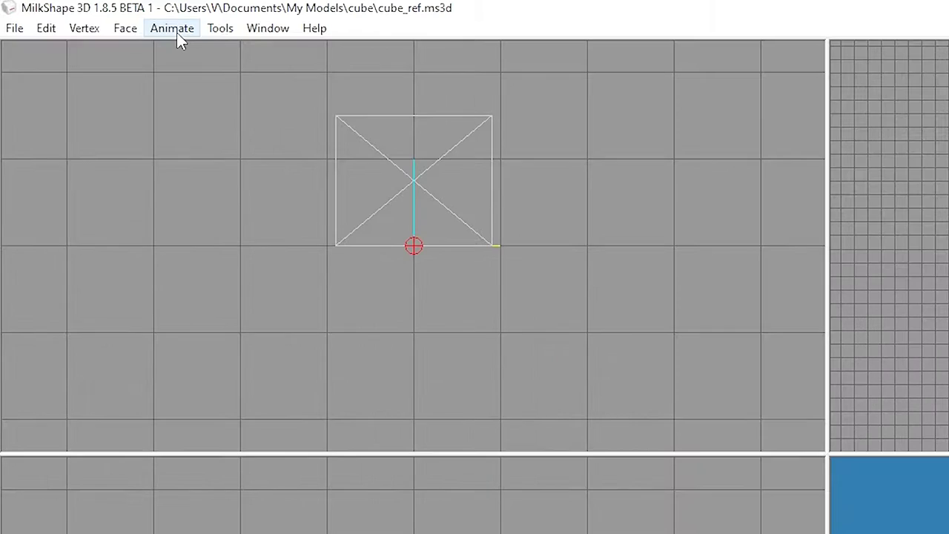
pyautogui.click(90, 16)
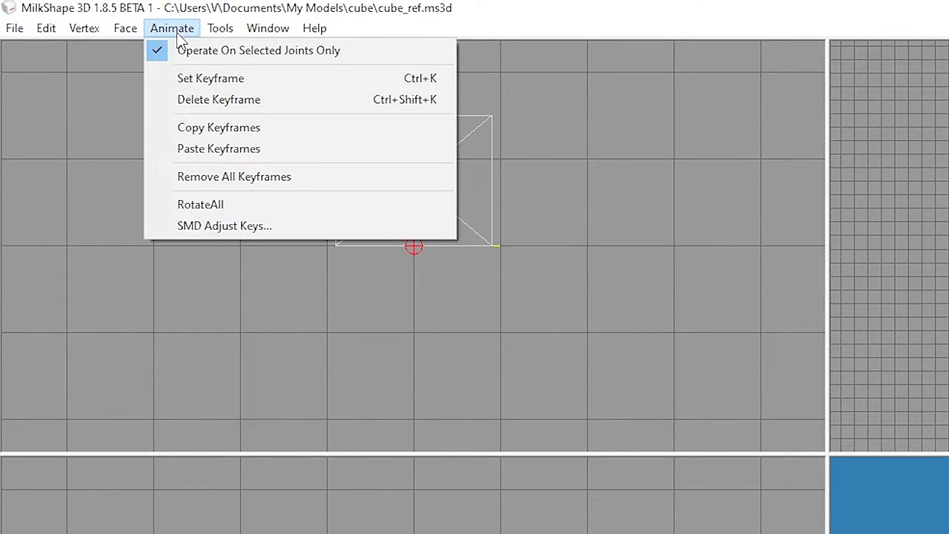
pyautogui.click(190, 83)
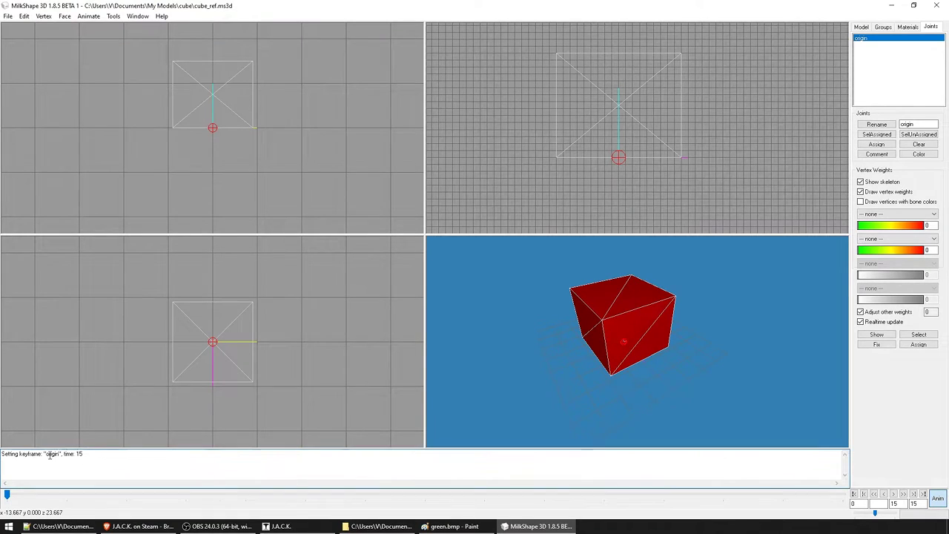
pyautogui.moveTo(83, 454); pyautogui.dragTo(5, 457)
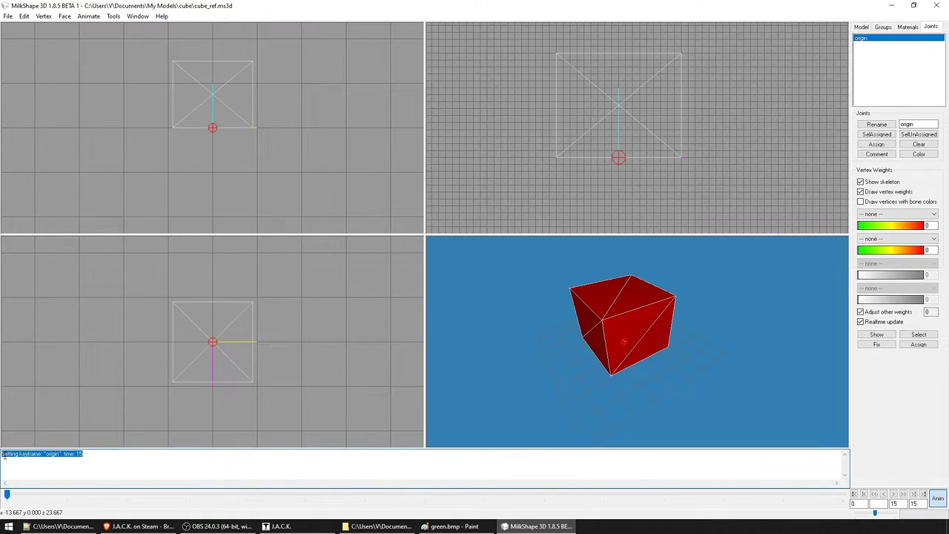
pyautogui.click(106, 461)
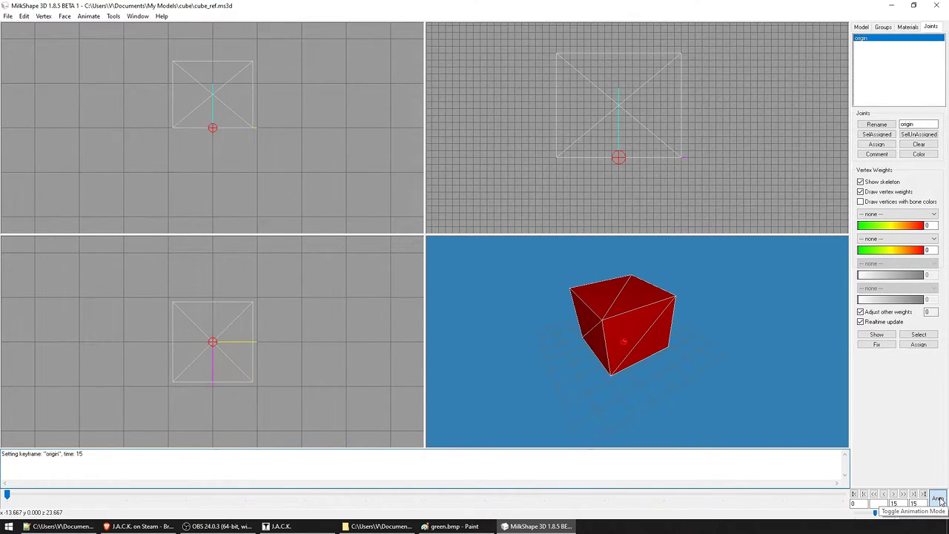
pyautogui.click(938, 500)
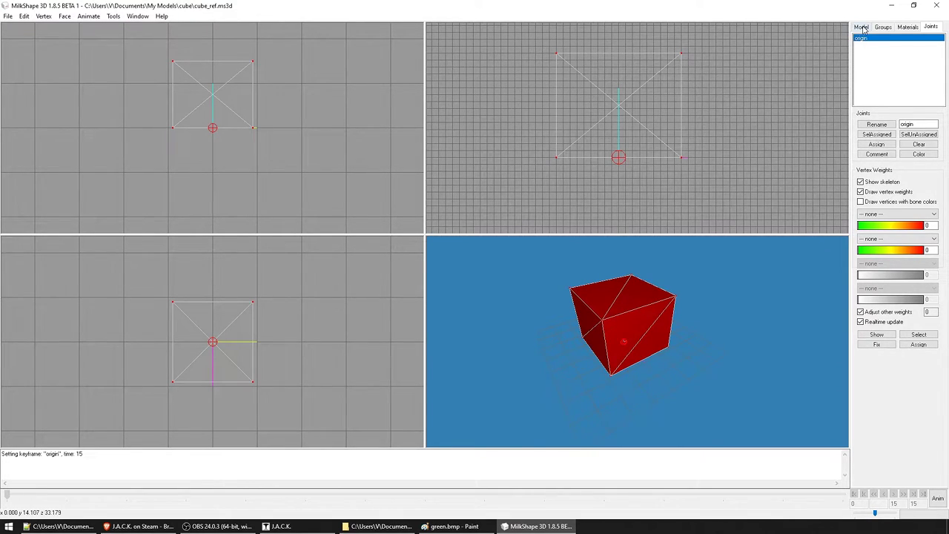
# - Select the whole cube and export it as reference SMD cube_ref.smd in the cube folder
pyautogui.click(863, 27)
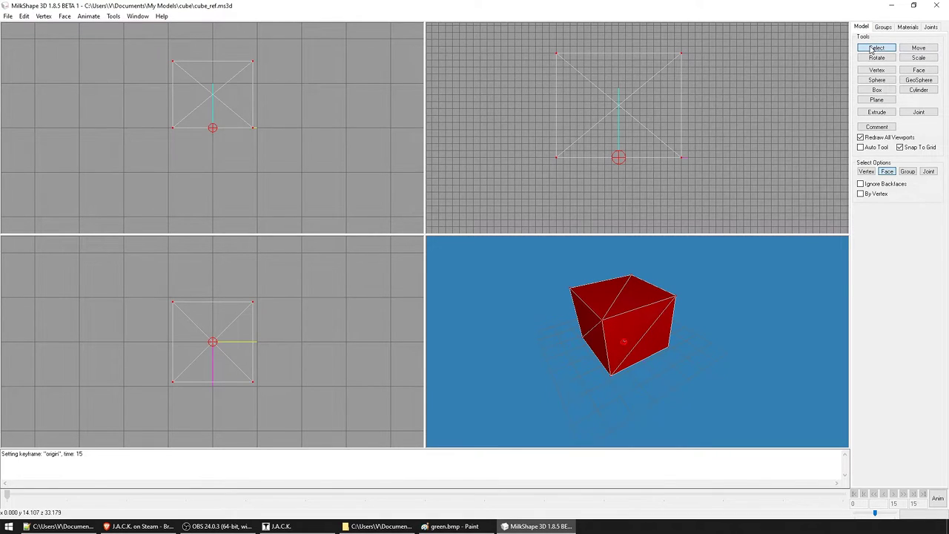
pyautogui.hotkey('ctrl', 'a')
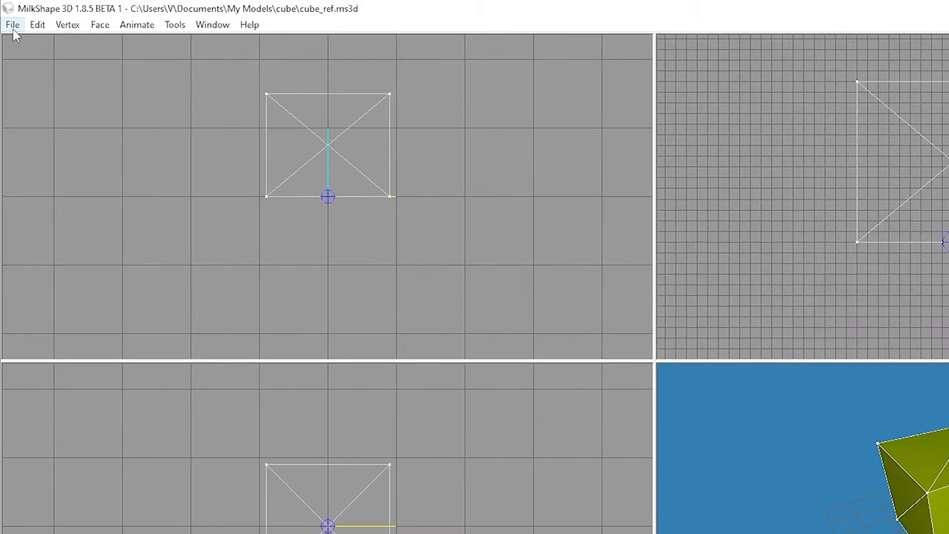
pyautogui.click(12, 24)
pyautogui.moveTo(40, 148)
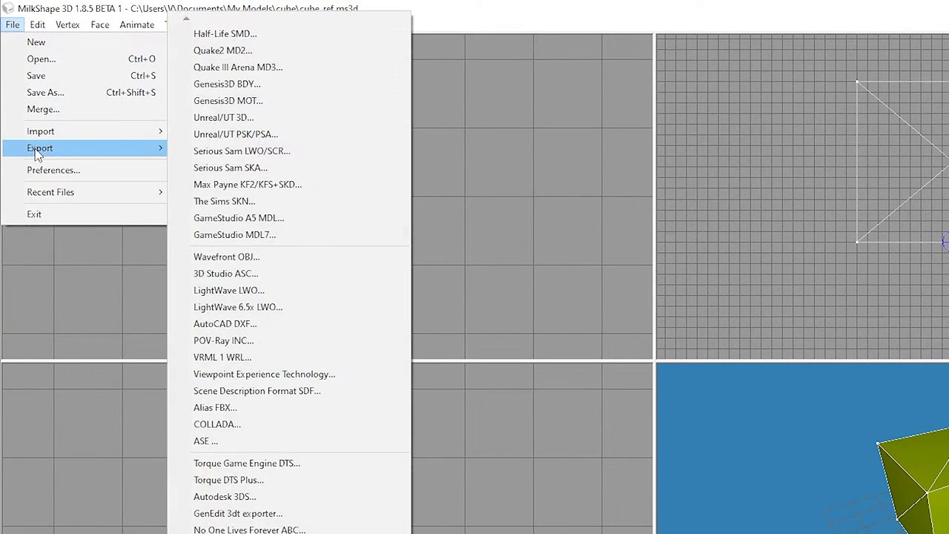
pyautogui.click(252, 37)
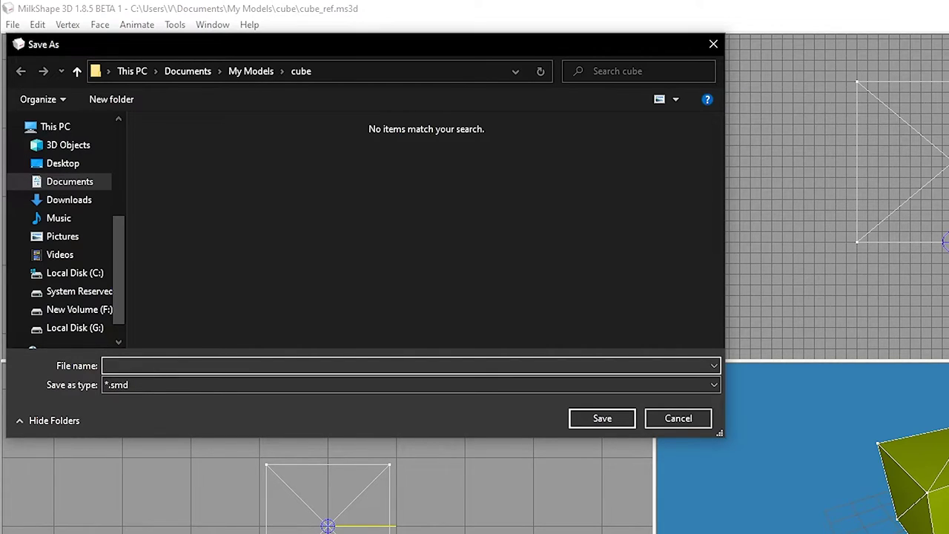
pyautogui.write('cube')
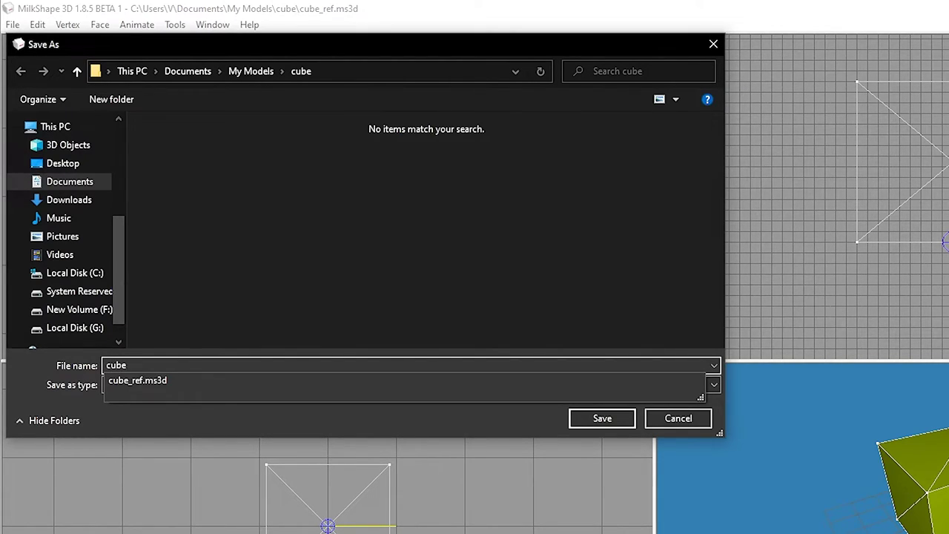
pyautogui.write('_ref')
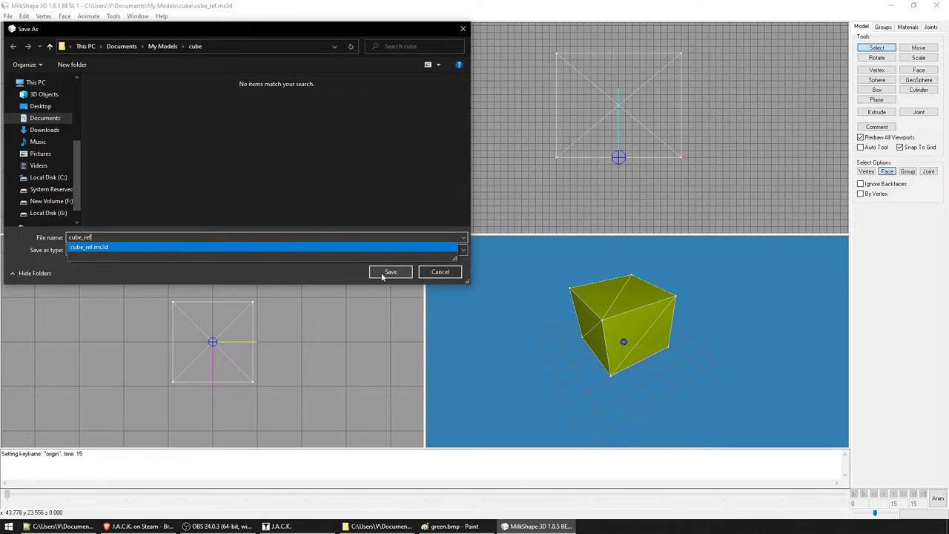
pyautogui.click(383, 273)
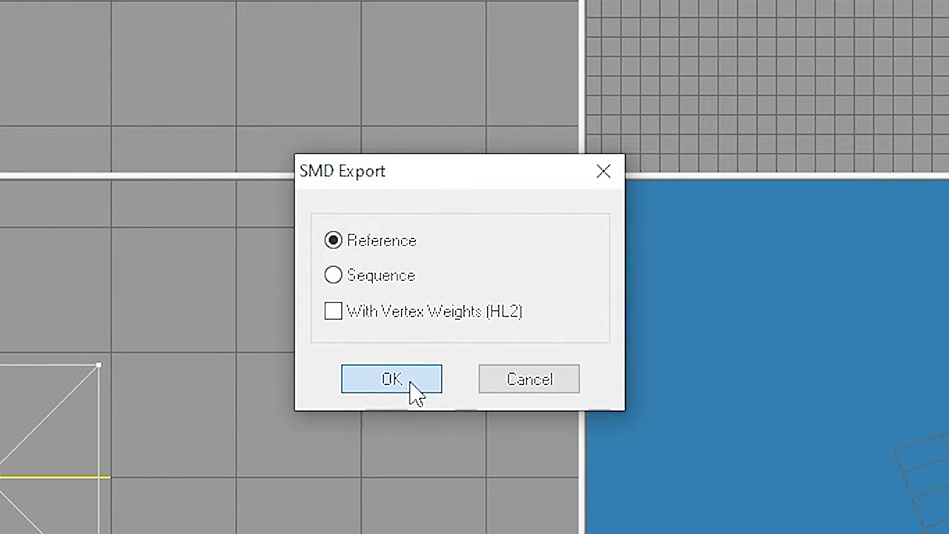
pyautogui.click(410, 382)
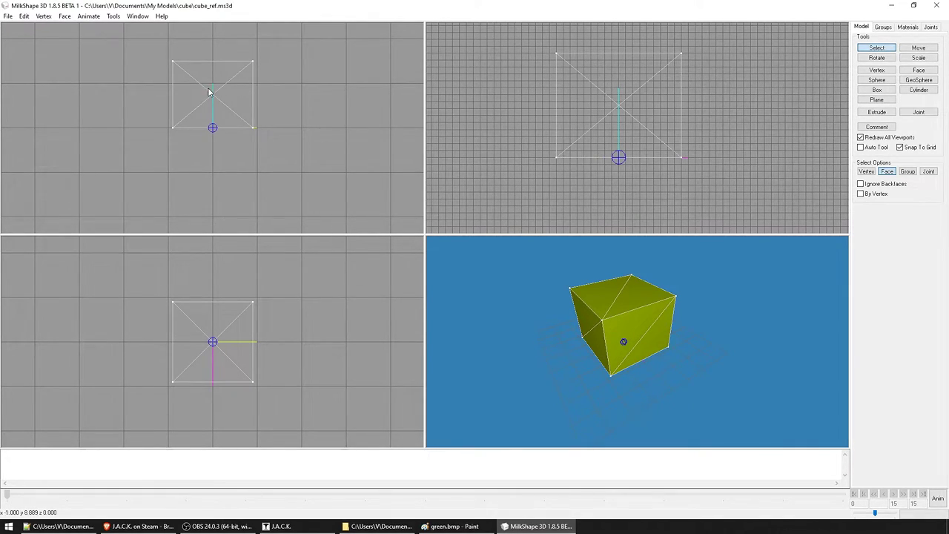
# - Export the cube again as Half-Life SMD cube_seq.smd with the Sequence option
pyautogui.click(9, 16)
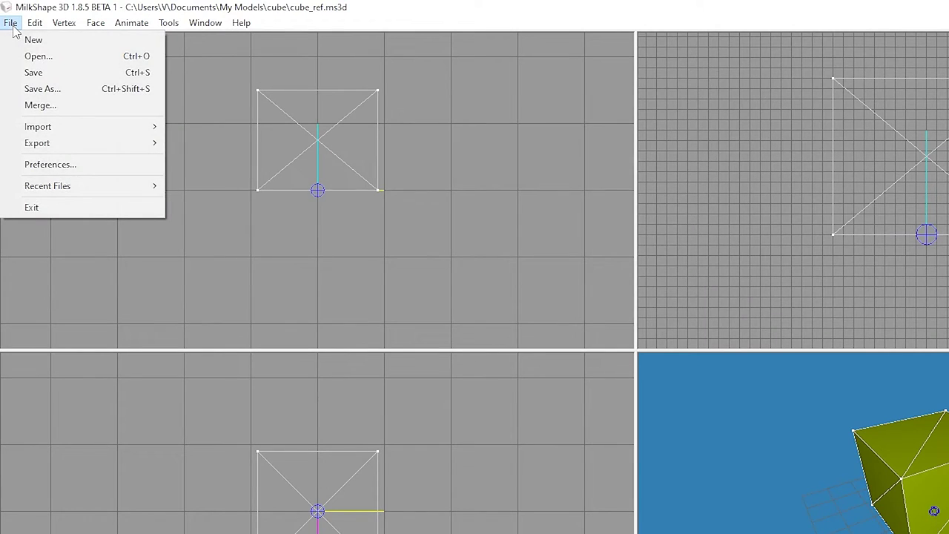
pyautogui.moveTo(37, 143)
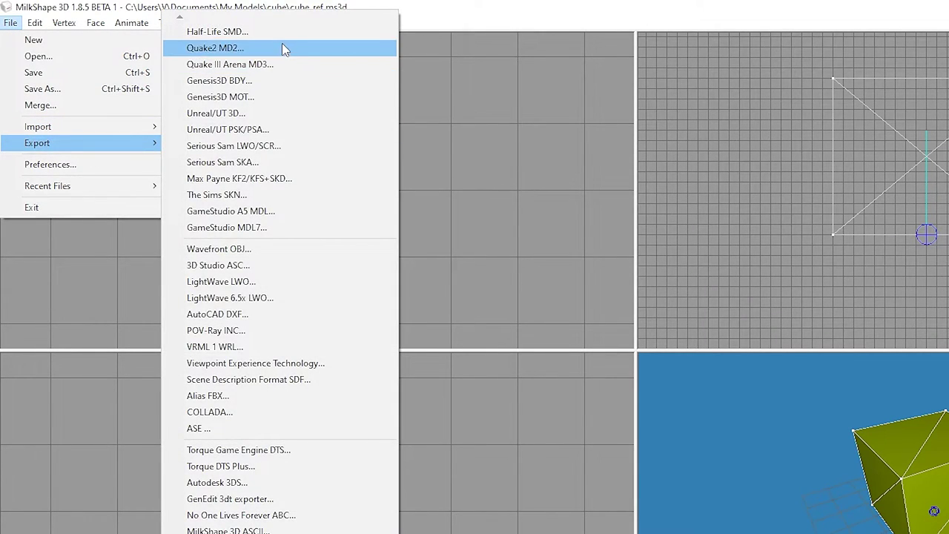
pyautogui.click(282, 32)
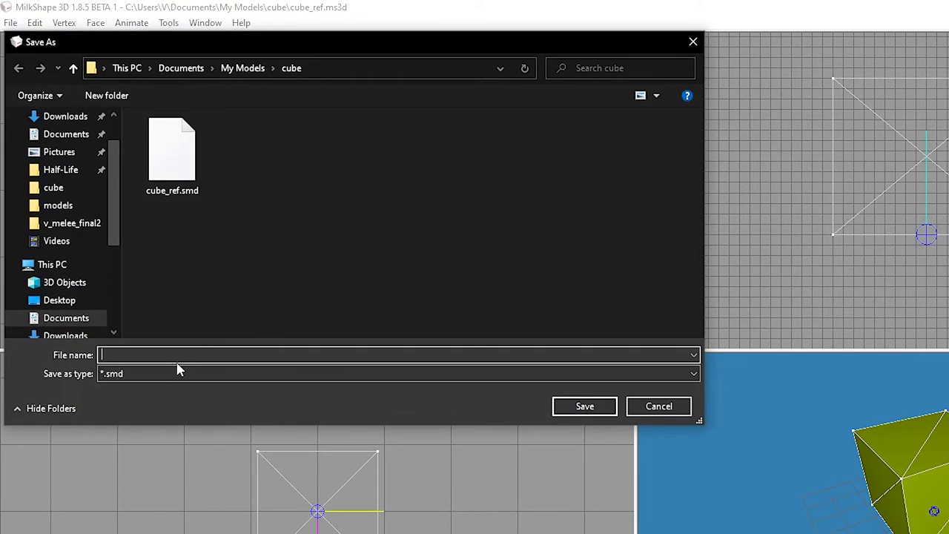
pyautogui.click(172, 159)
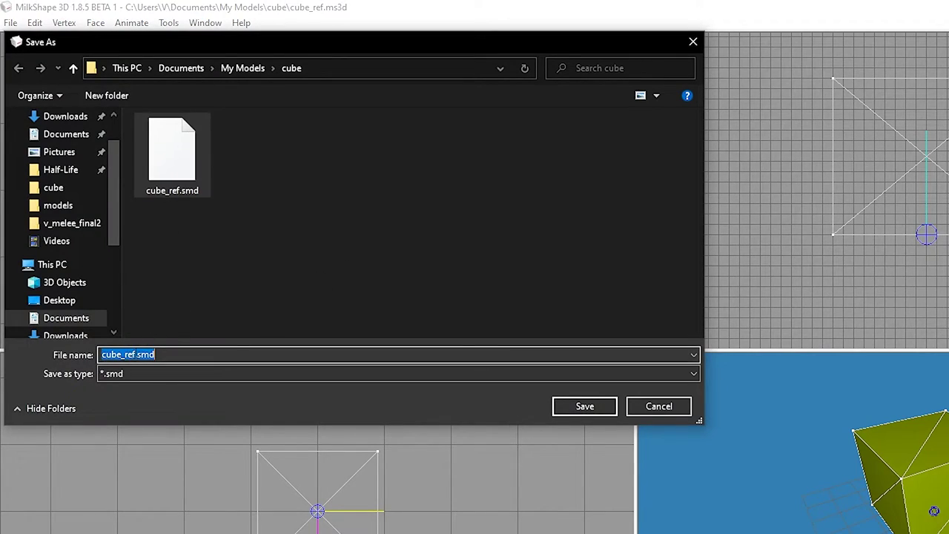
pyautogui.click(135, 355)
pyautogui.press('BackSpace')
pyautogui.press('BackSpace')
pyautogui.press('BackSpace')
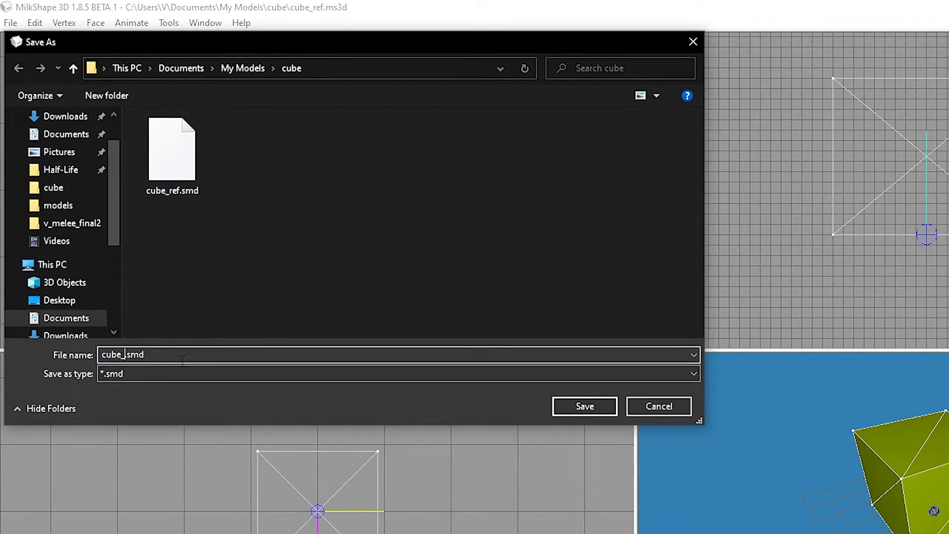
pyautogui.write('seq')
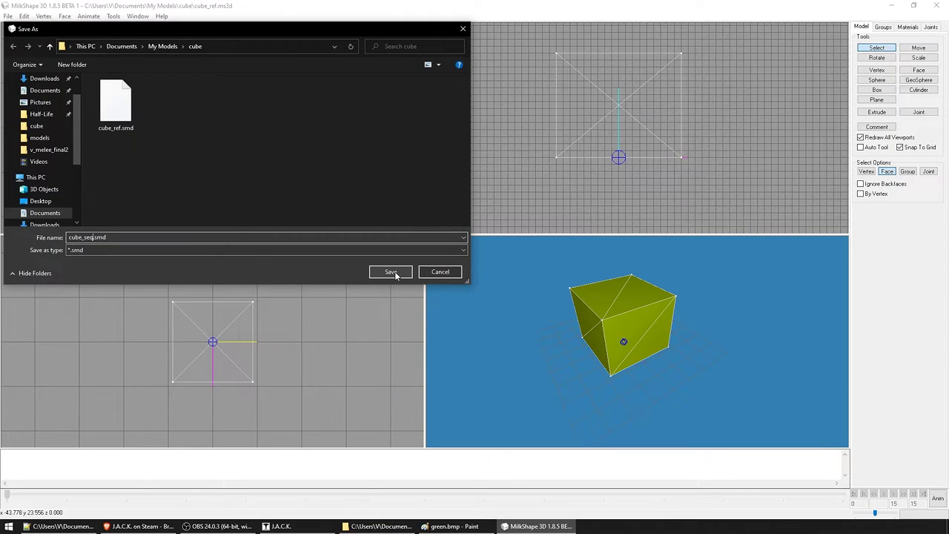
pyautogui.click(396, 274)
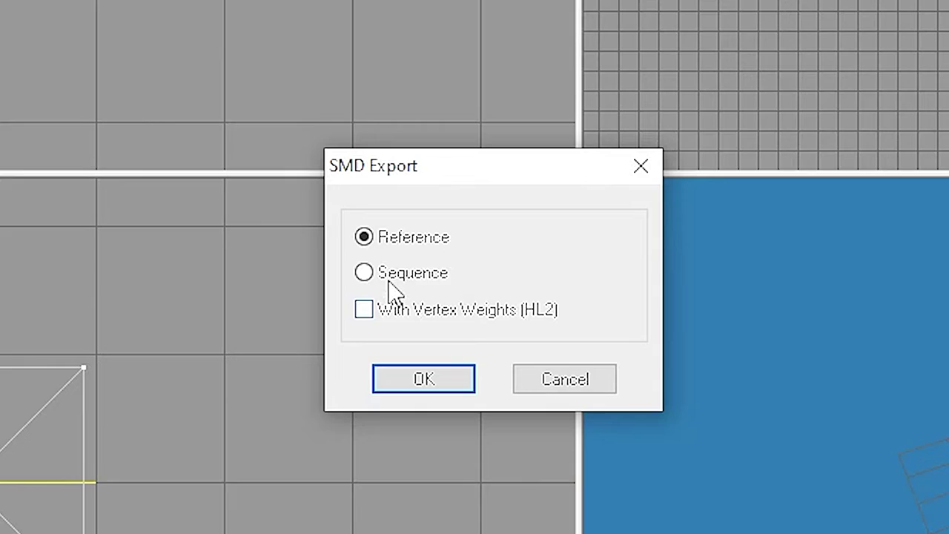
pyautogui.click(387, 280)
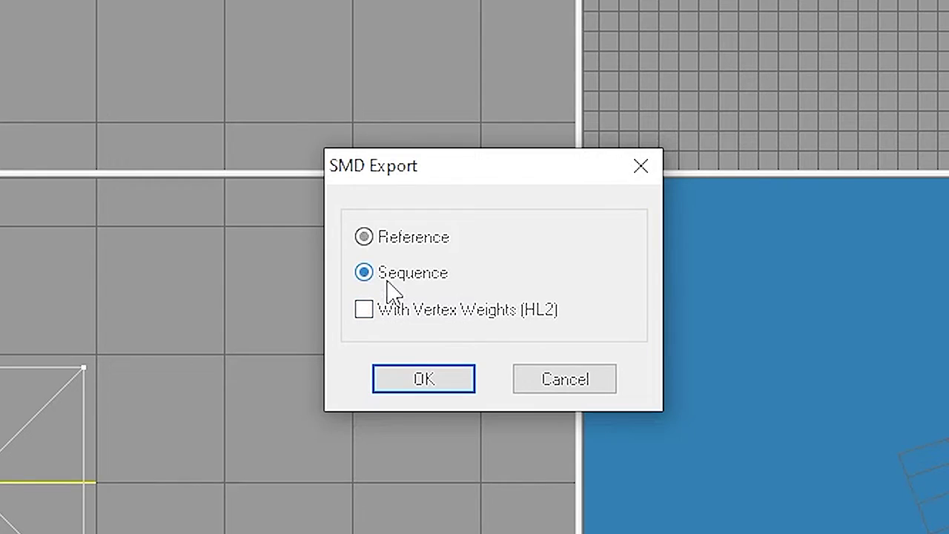
pyautogui.click(426, 373)
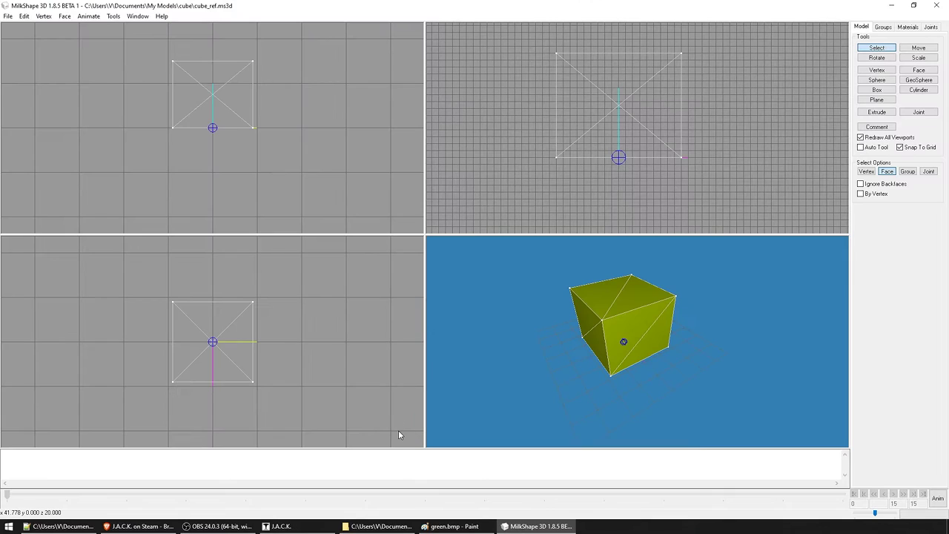
pyautogui.click(378, 526)
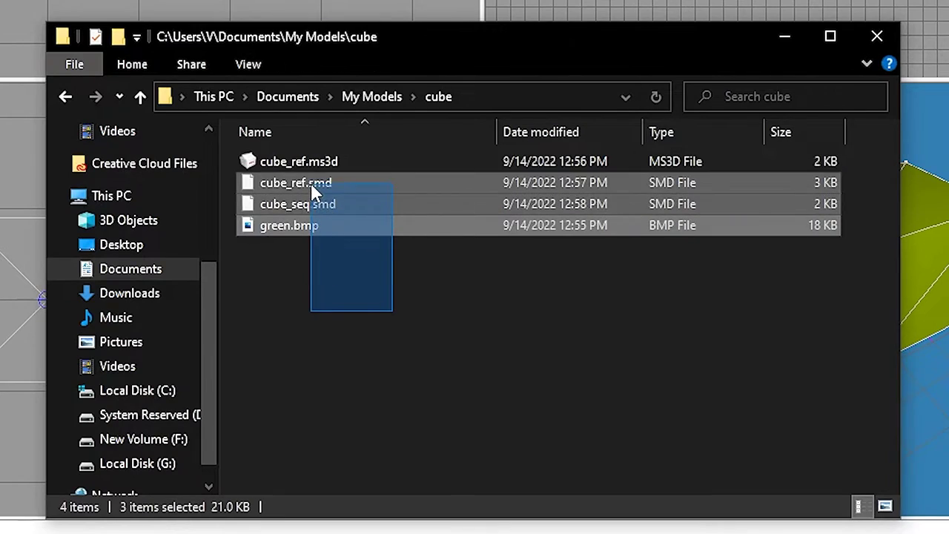
pyautogui.moveTo(381, 352); pyautogui.dragTo(342, 282)
pyautogui.click(345, 286)
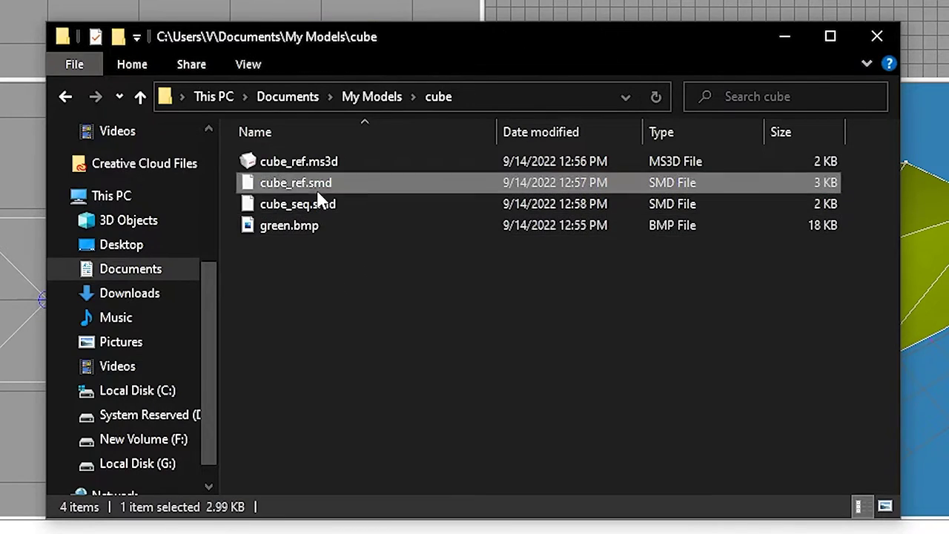
pyautogui.click(319, 204)
pyautogui.click(318, 225)
pyautogui.click(305, 300)
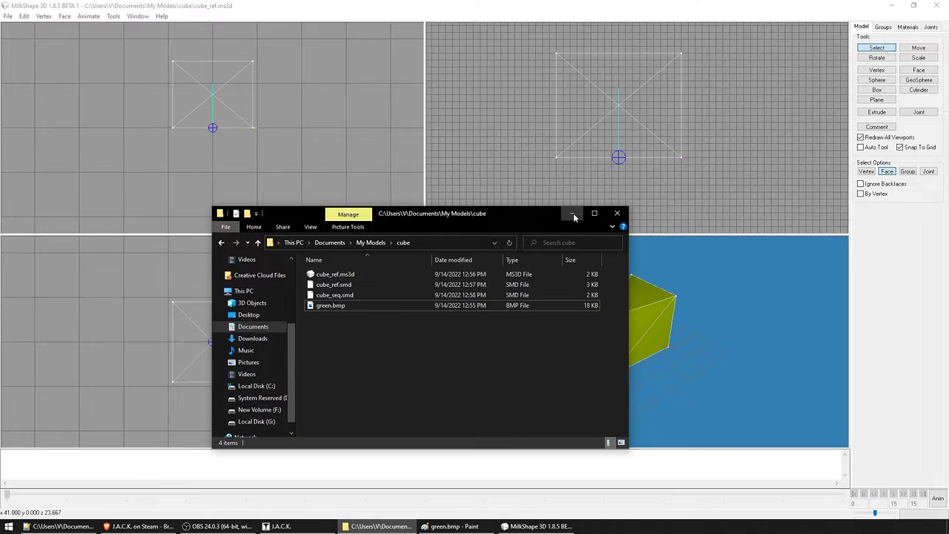
pyautogui.click(572, 215)
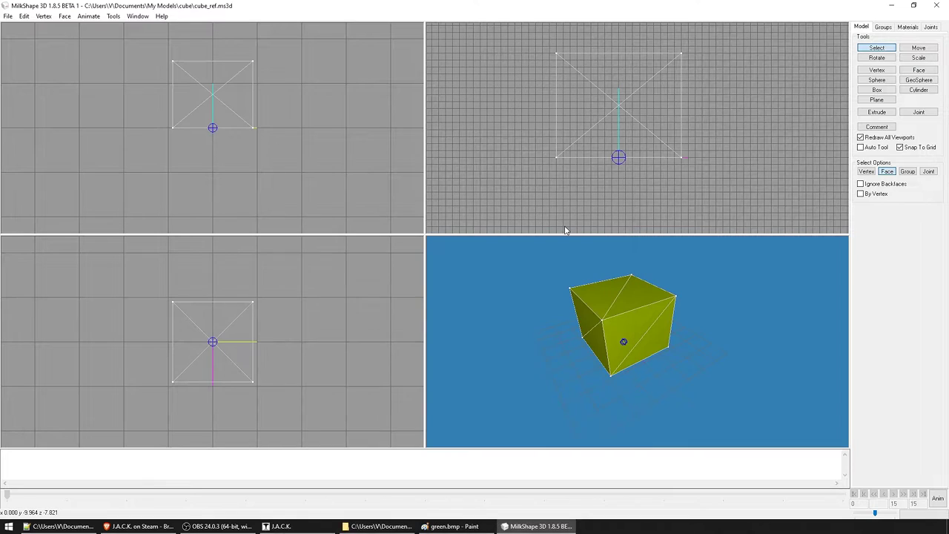
# - Generate the Half-Life QC file from the Tools menu and save it as cube
pyautogui.click(113, 15)
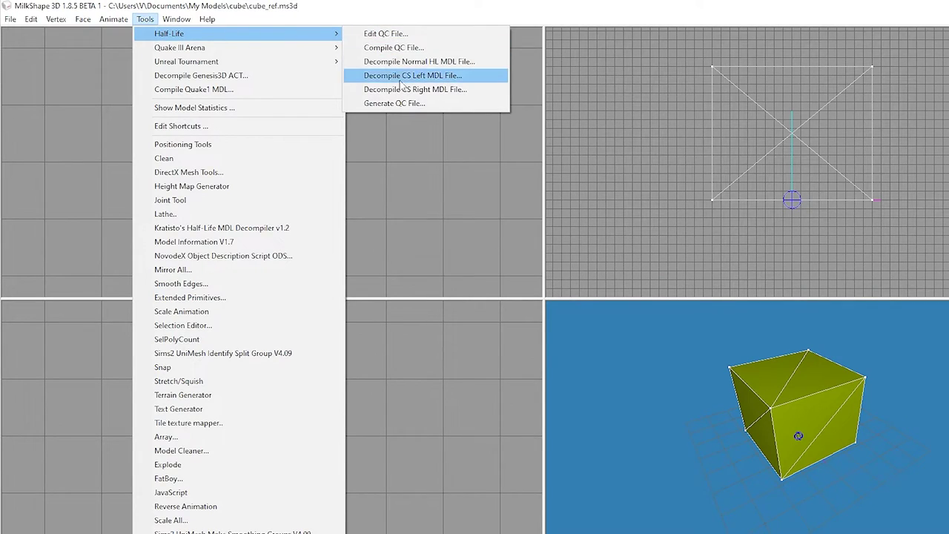
pyautogui.click(402, 102)
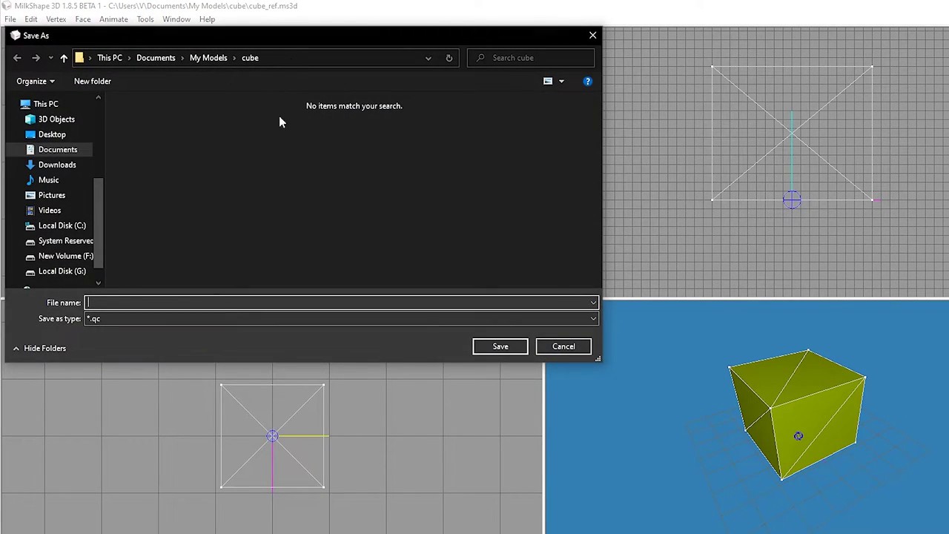
pyautogui.write('cube')
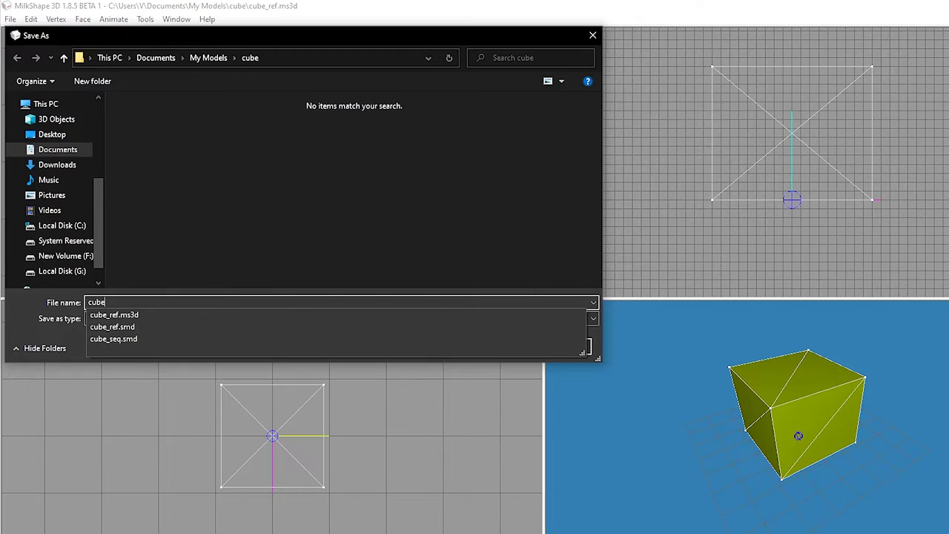
pyautogui.click(372, 235)
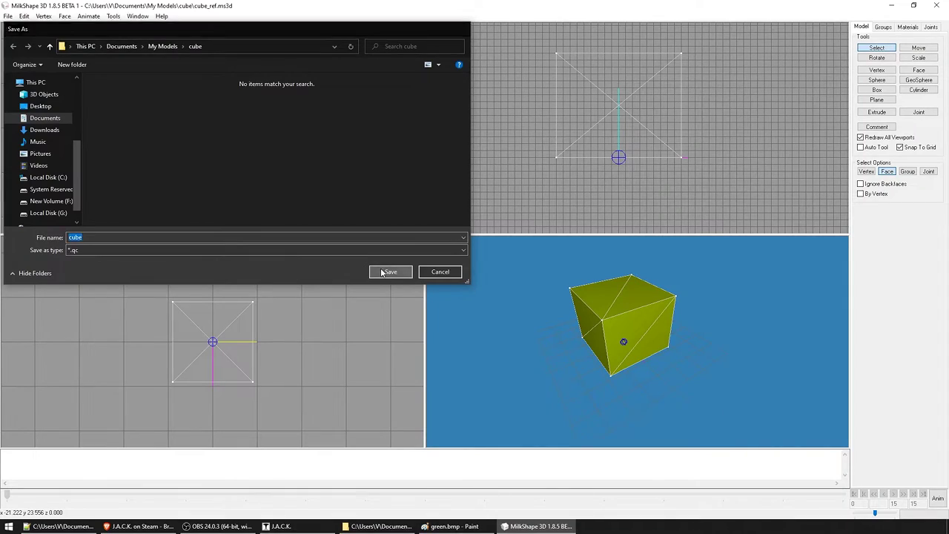
pyautogui.click(373, 270)
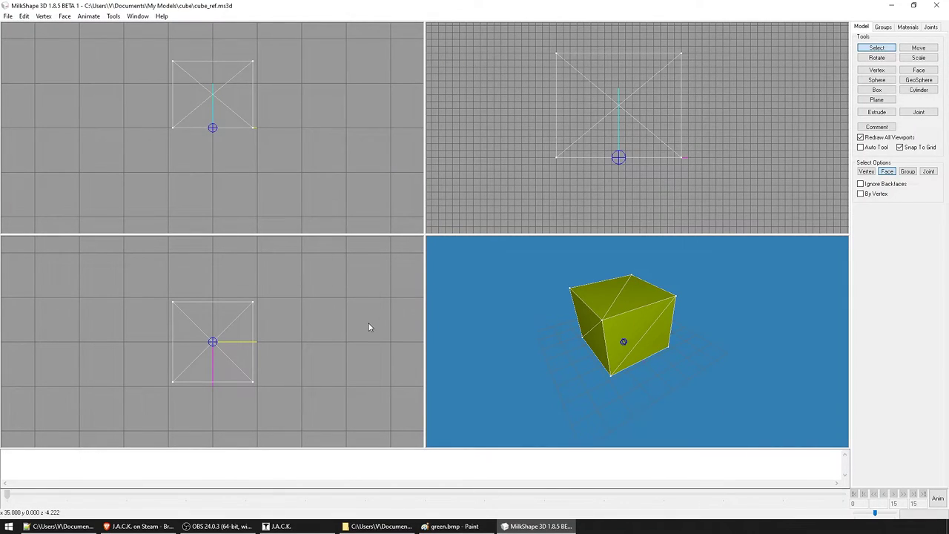
# - Bring back the cube folder window and select the new cube.qc file
pyautogui.click(379, 526)
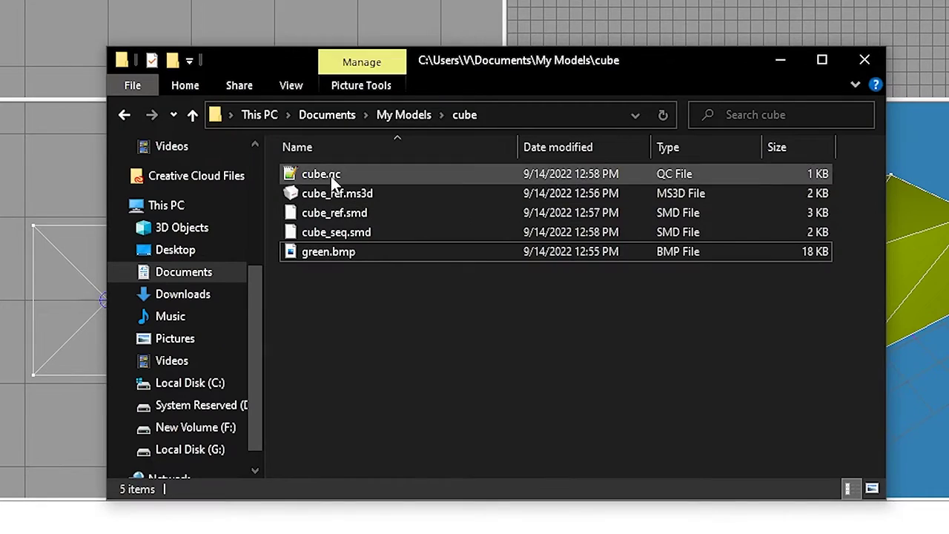
pyautogui.click(325, 275)
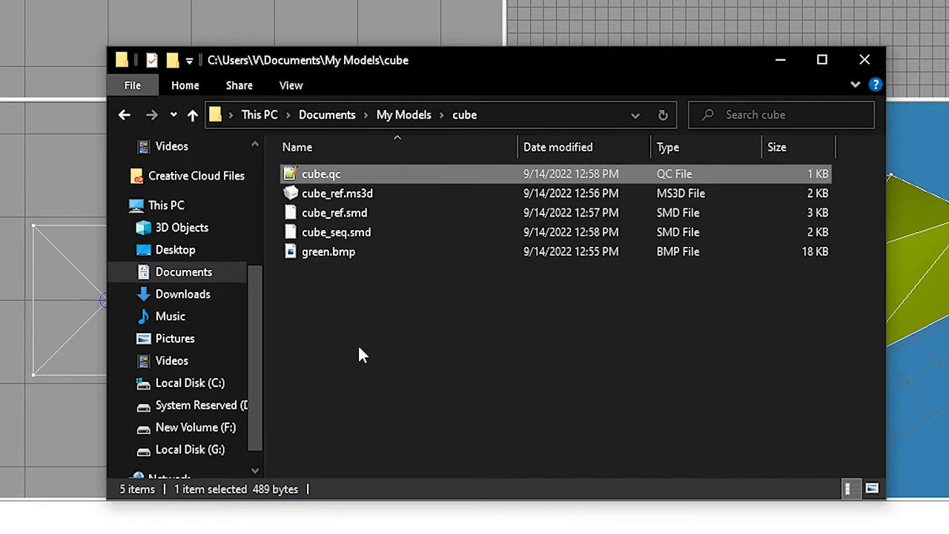
pyautogui.rightClick(329, 175)
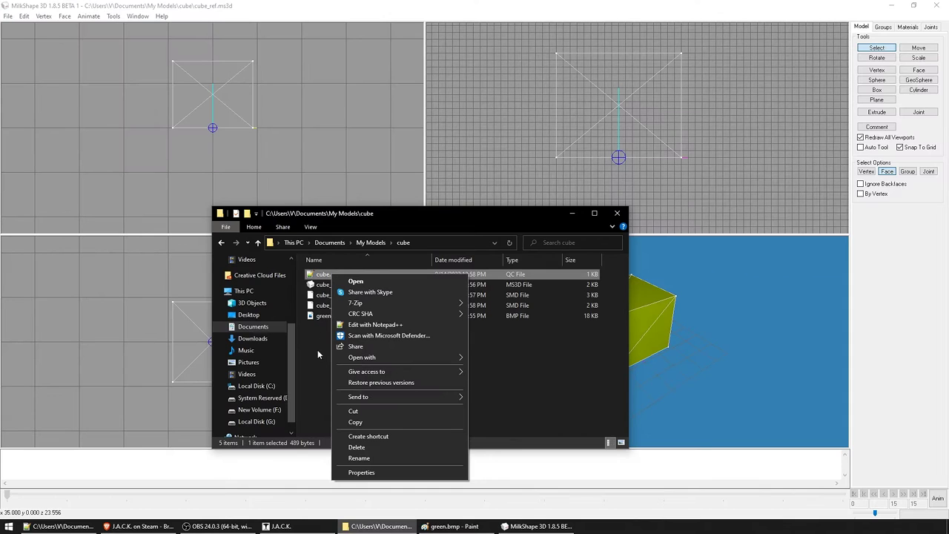
pyautogui.click(301, 382)
# - Preview cube.qc in Notepad, then close Notepad
pyautogui.click(11, 527)
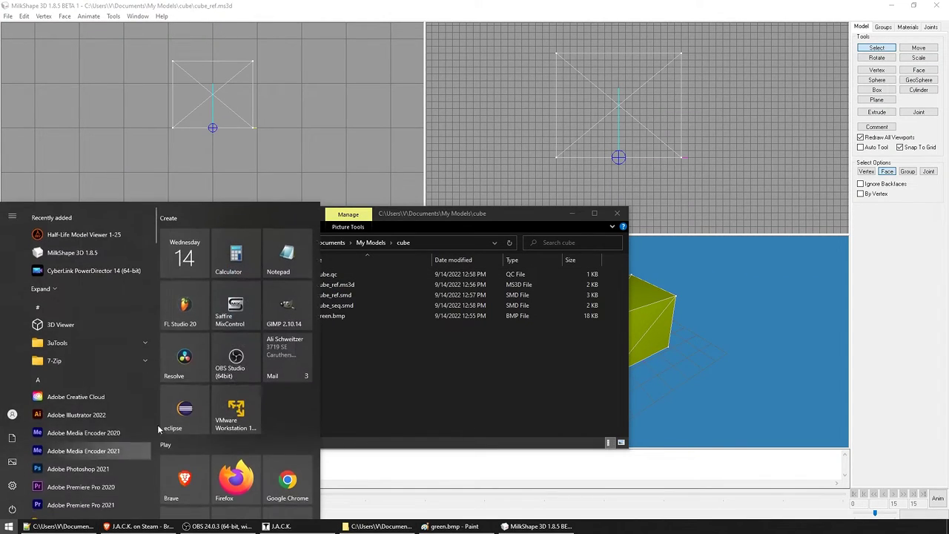
pyautogui.click(279, 251)
pyautogui.moveTo(324, 165); pyautogui.dragTo(552, 125)
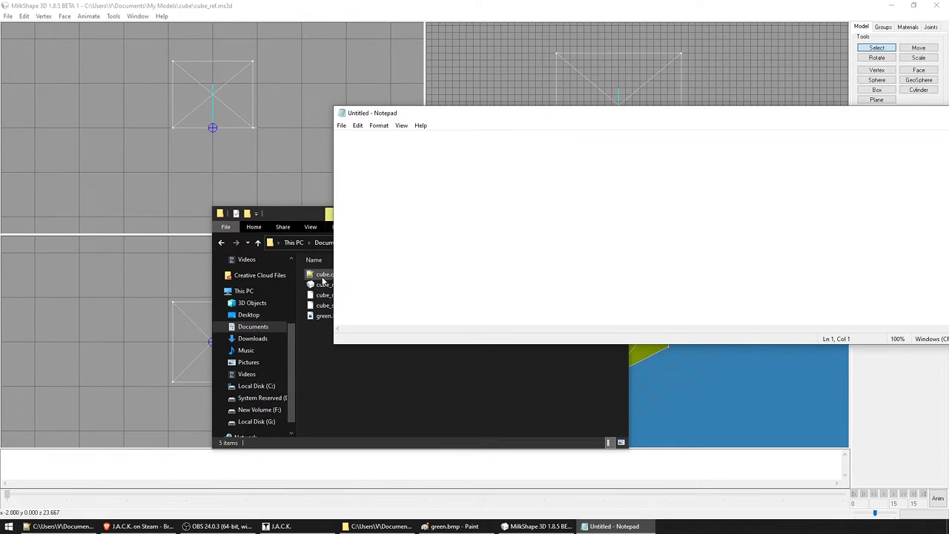
pyautogui.moveTo(323, 280); pyautogui.dragTo(451, 248)
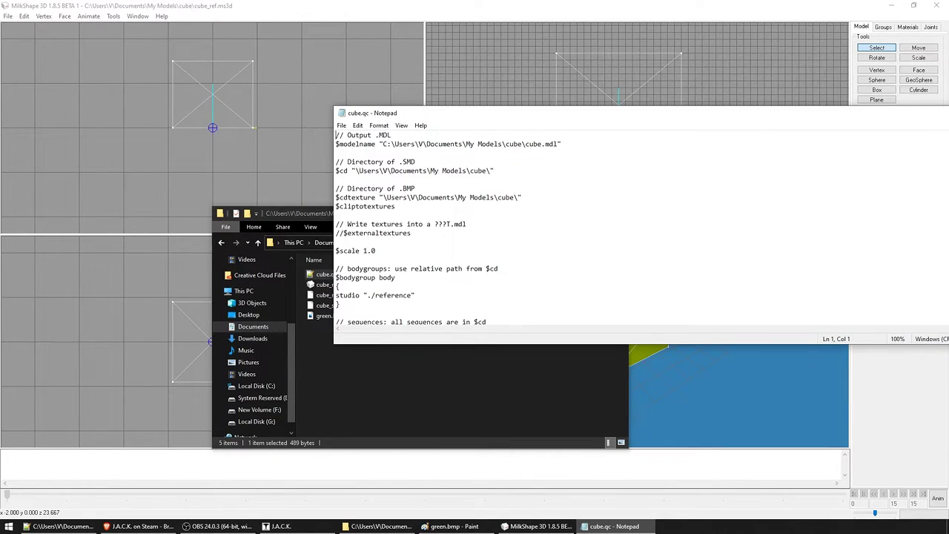
pyautogui.hotkey('alt', 'F4')
# - Open cube.qc in Notepad++ in its own window beside the other QC file
pyautogui.doubleClick(333, 276)
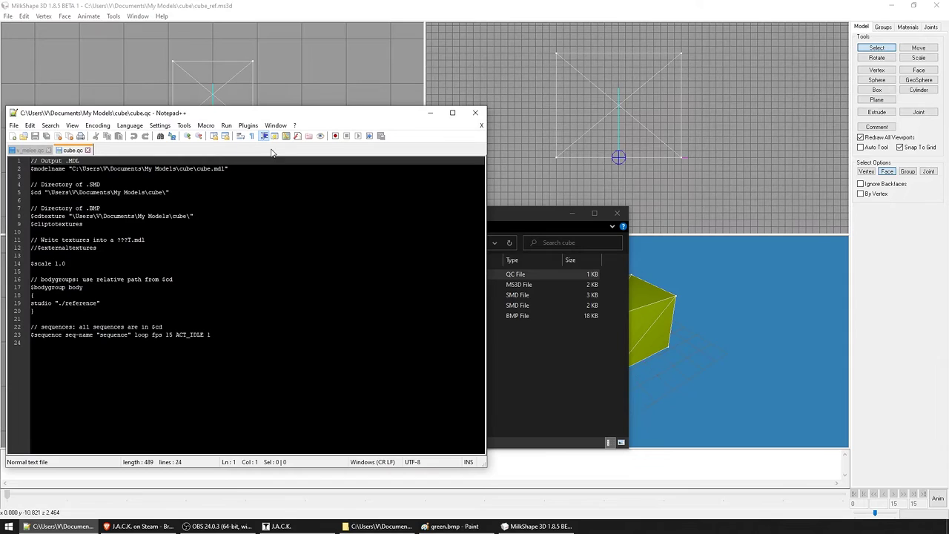
pyautogui.moveTo(114, 115)
pyautogui.mouseDown()
pyautogui.moveTo(363, 109)
pyautogui.moveTo(117, 105)
pyautogui.mouseUp()
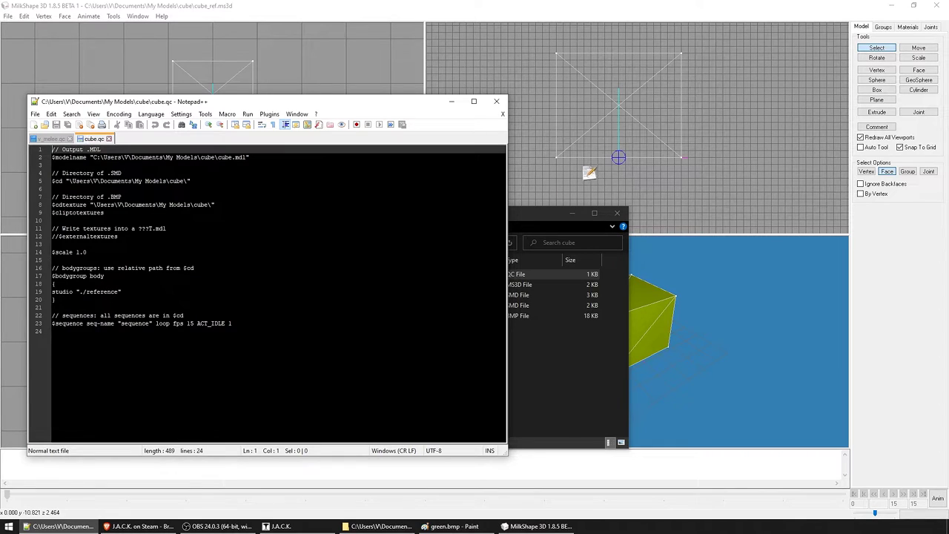
pyautogui.moveTo(590, 172); pyautogui.dragTo(593, 175)
pyautogui.moveTo(666, 221)
pyautogui.mouseDown()
pyautogui.moveTo(545, 110)
pyautogui.moveTo(523, 105)
pyautogui.mouseUp()
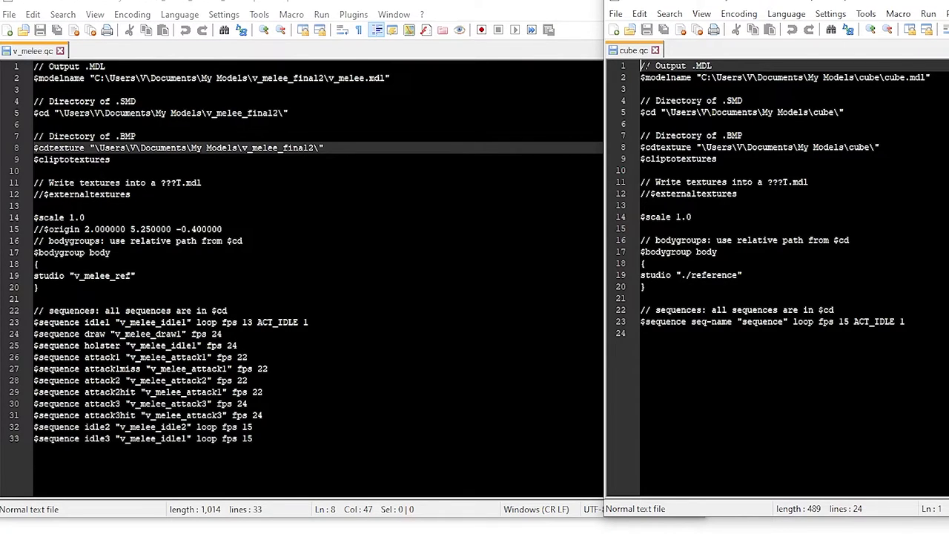
# - Select the $modelname, $cd and $cdtexture paths and ./reference in cube.qc
pyautogui.moveTo(930, 77); pyautogui.dragTo(698, 77)
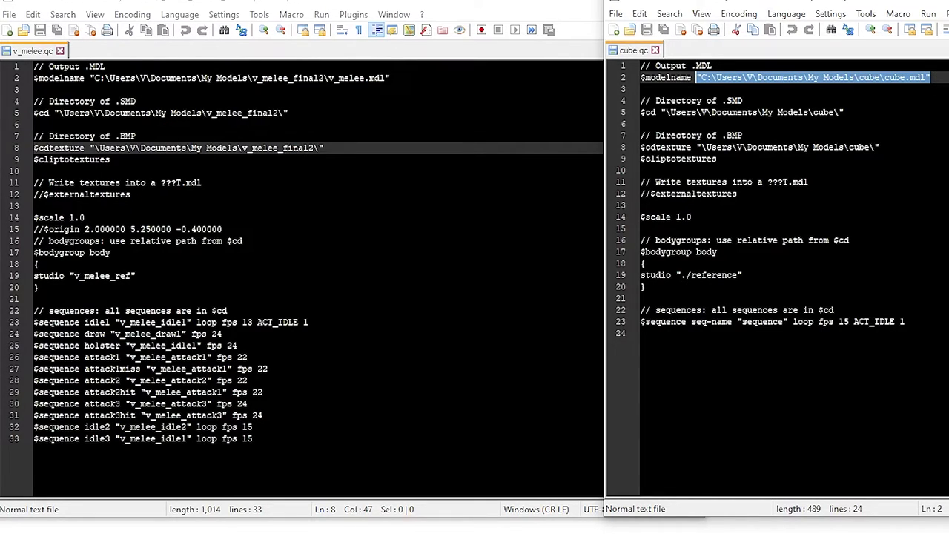
pyautogui.moveTo(844, 112); pyautogui.dragTo(666, 112)
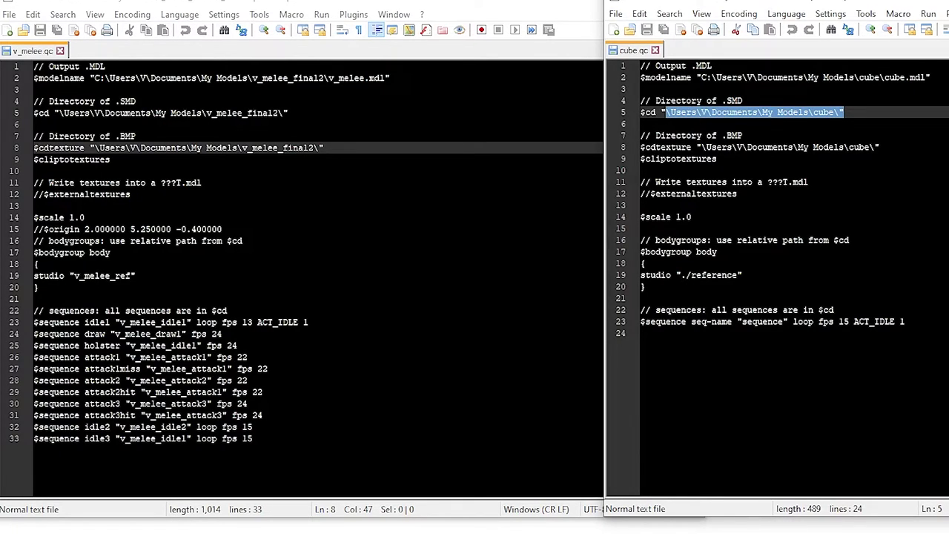
pyautogui.press('Down')
pyautogui.press('Down')
pyautogui.press('Down')
pyautogui.press('End')
pyautogui.hotkey('shift', 'Left')
pyautogui.hotkey('shift', 'Left')
pyautogui.hotkey('shift', 'Left')
pyautogui.hotkey('shift', 'Left')
pyautogui.hotkey('shift', 'Left')
pyautogui.hotkey('shift', 'Left')
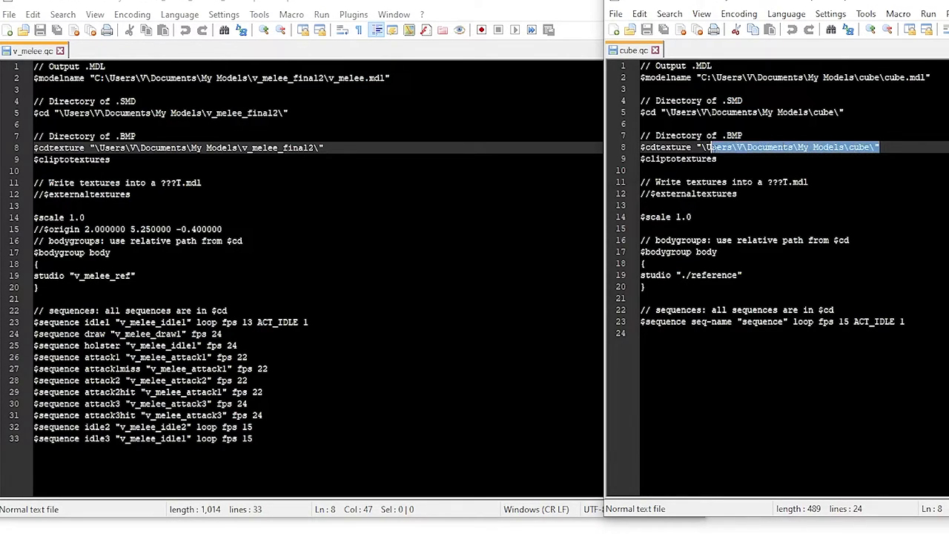
pyautogui.hotkey('shift', 'Left')
pyautogui.hotkey('shift', 'Left')
pyautogui.click(844, 148)
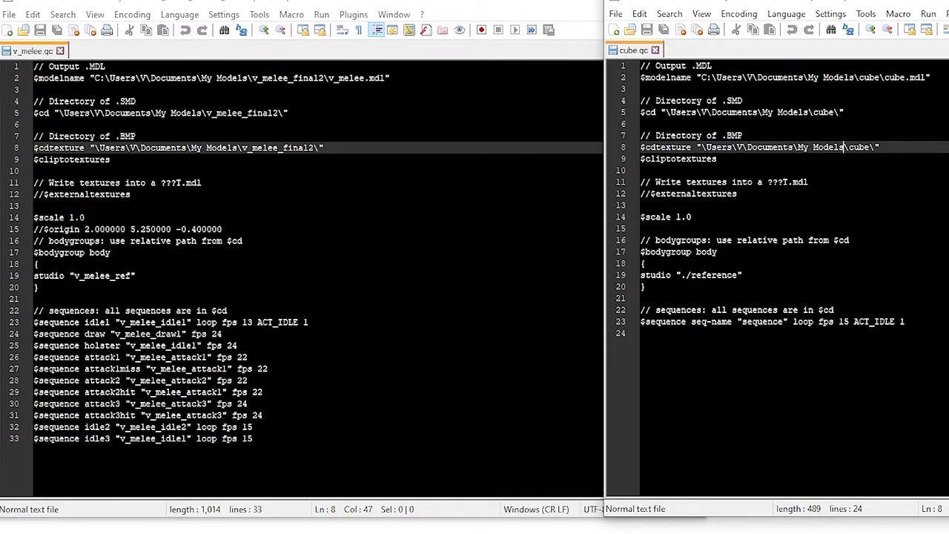
pyautogui.moveTo(739, 275); pyautogui.dragTo(682, 277)
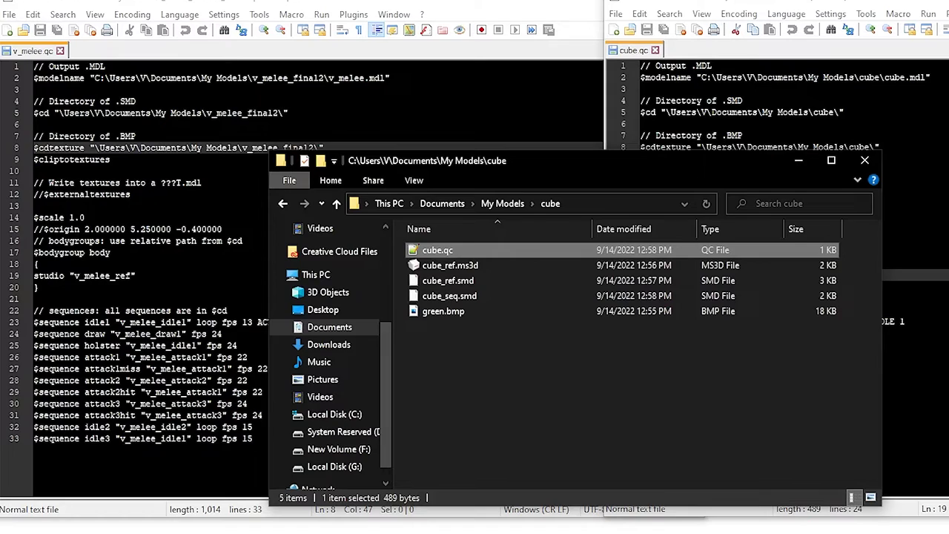
# - Copy the cube_ref.smd name from Explorer and paste it over ./reference in cube.qc
pyautogui.click(463, 289)
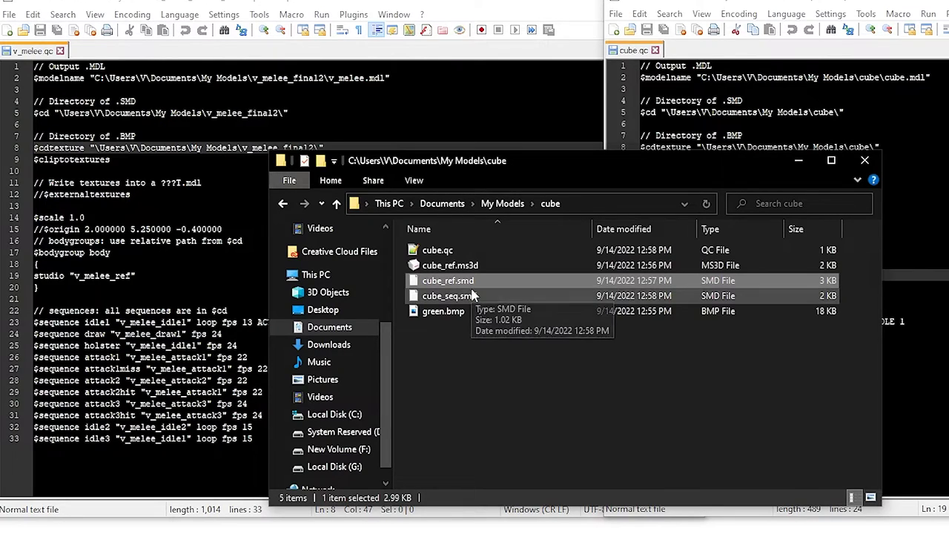
pyautogui.press('F2')
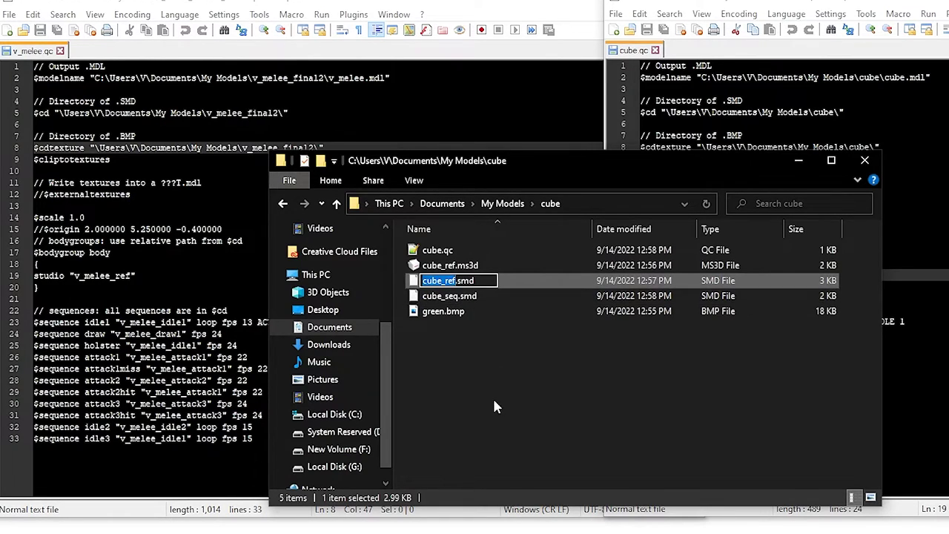
pyautogui.click(493, 397)
pyautogui.click(918, 3)
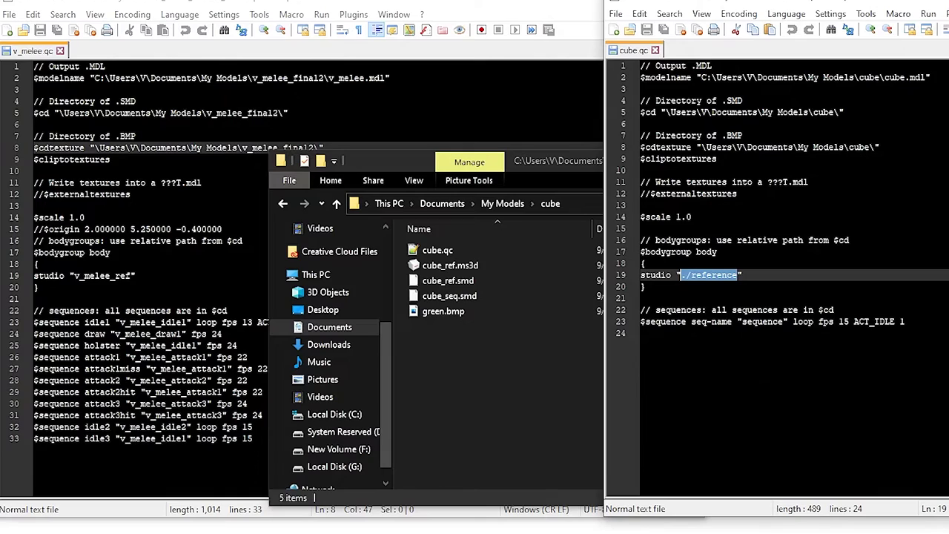
pyautogui.moveTo(739, 275); pyautogui.dragTo(682, 275)
pyautogui.write('cube_ref')
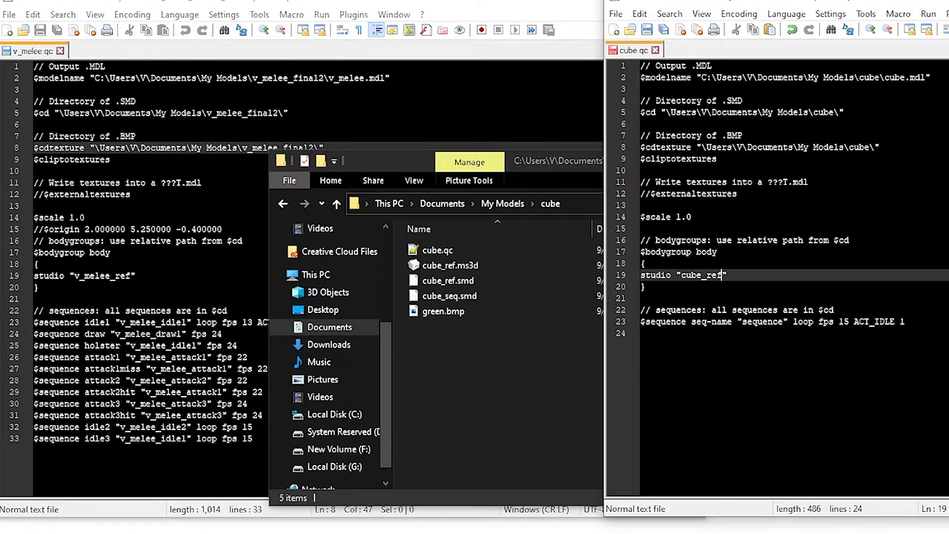
# - Copy the cube_seq.smd name and select the sequence file name on line 23
pyautogui.click(785, 321)
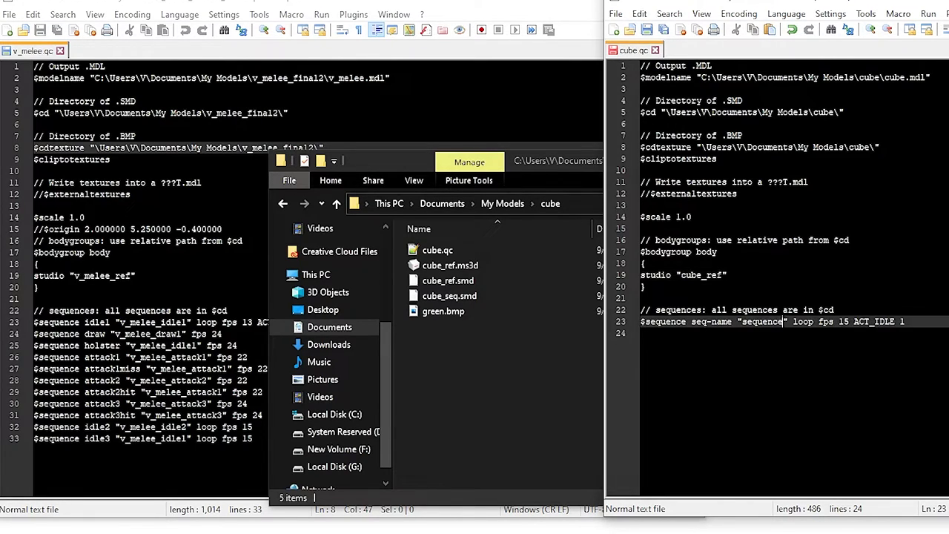
pyautogui.moveTo(784, 321); pyautogui.dragTo(743, 321)
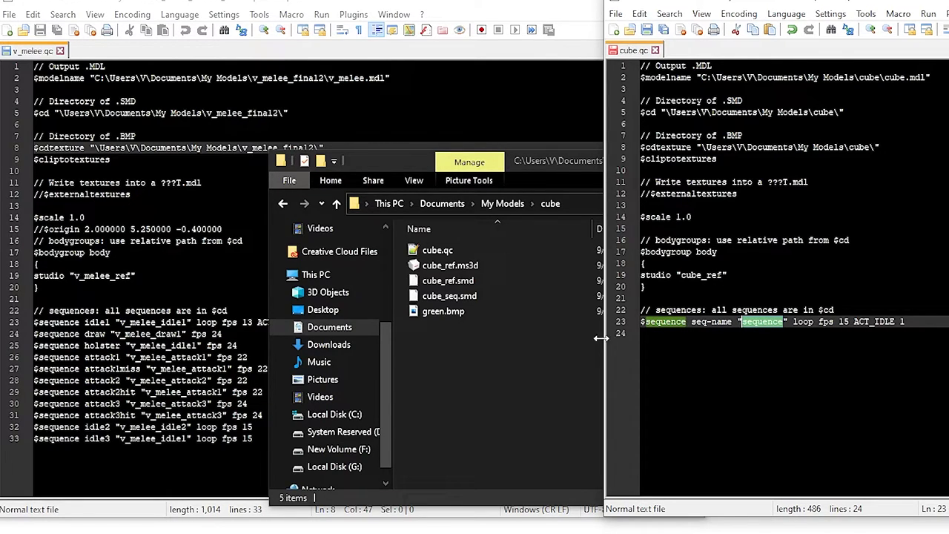
pyautogui.click(505, 377)
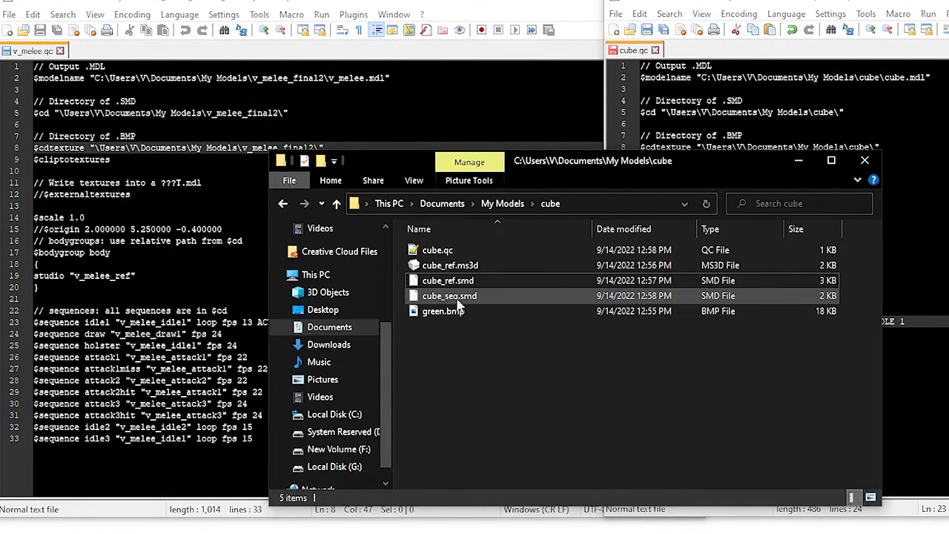
pyautogui.click(458, 302)
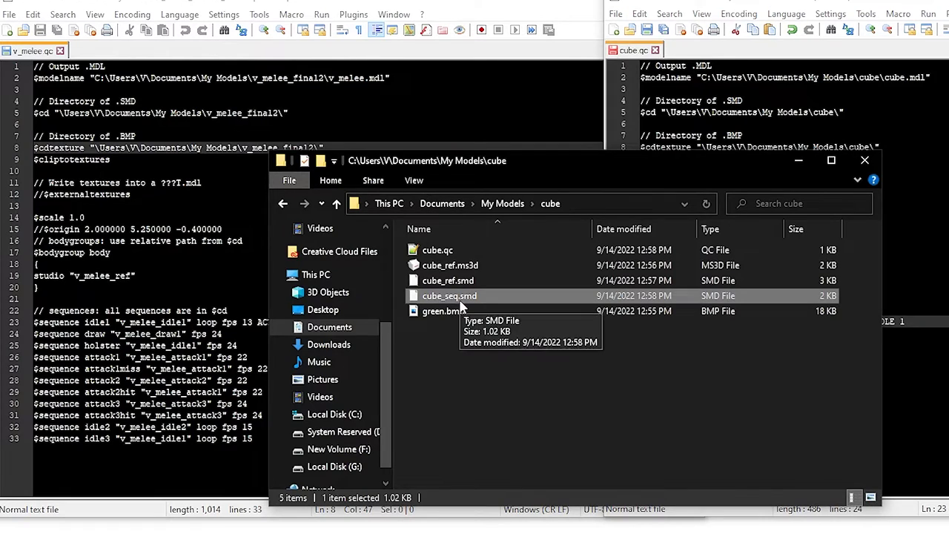
pyautogui.click(474, 304)
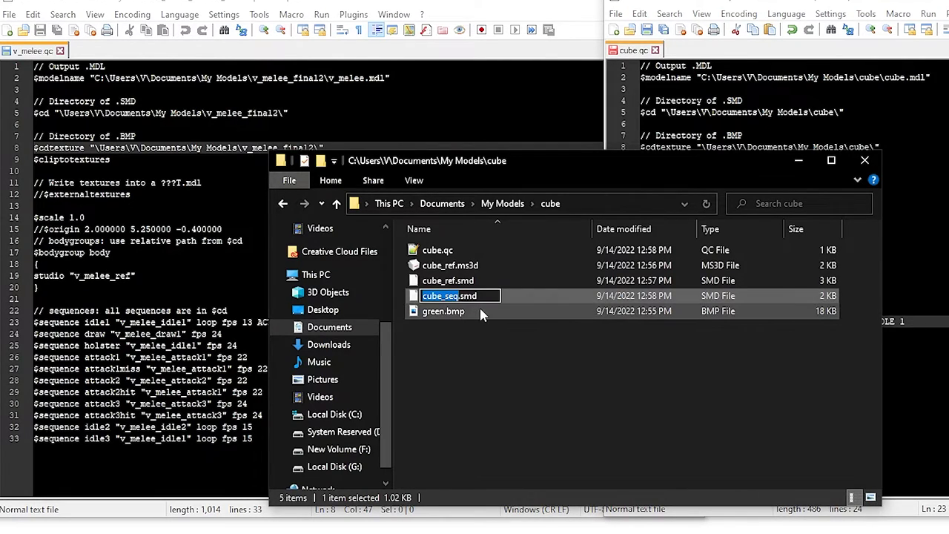
pyautogui.click(530, 388)
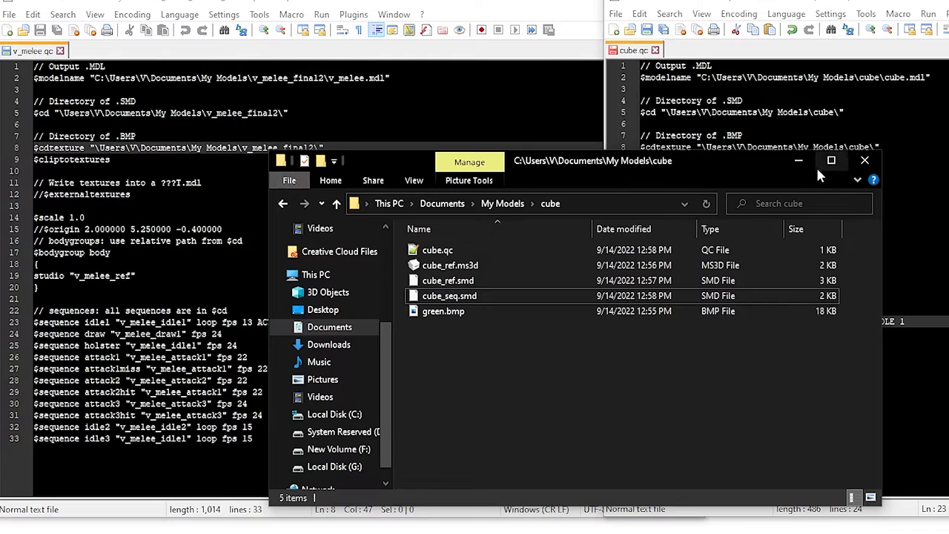
pyautogui.doubleClick(762, 321)
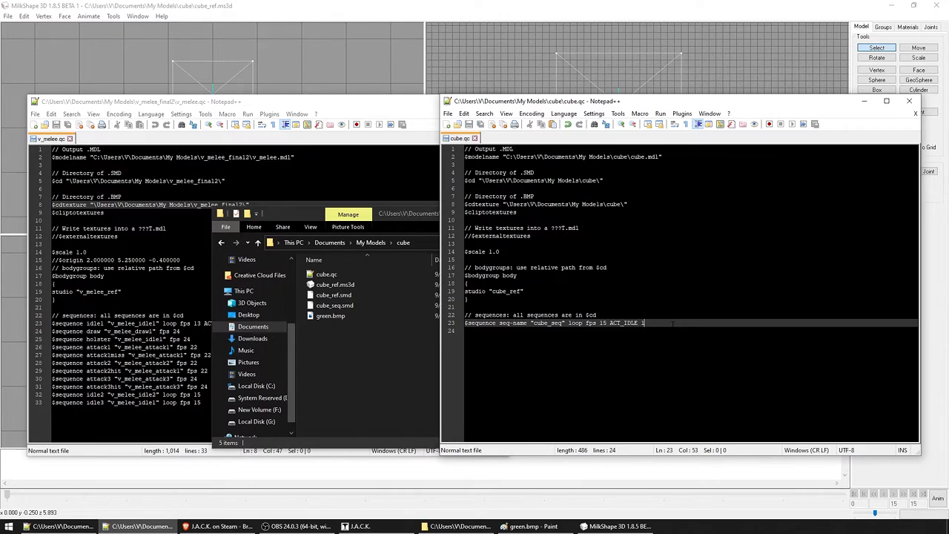
# - Clear away the editor and folder windows, then compile cube.qc with MilkShape's Half-Life QC compiler
pyautogui.click(864, 101)
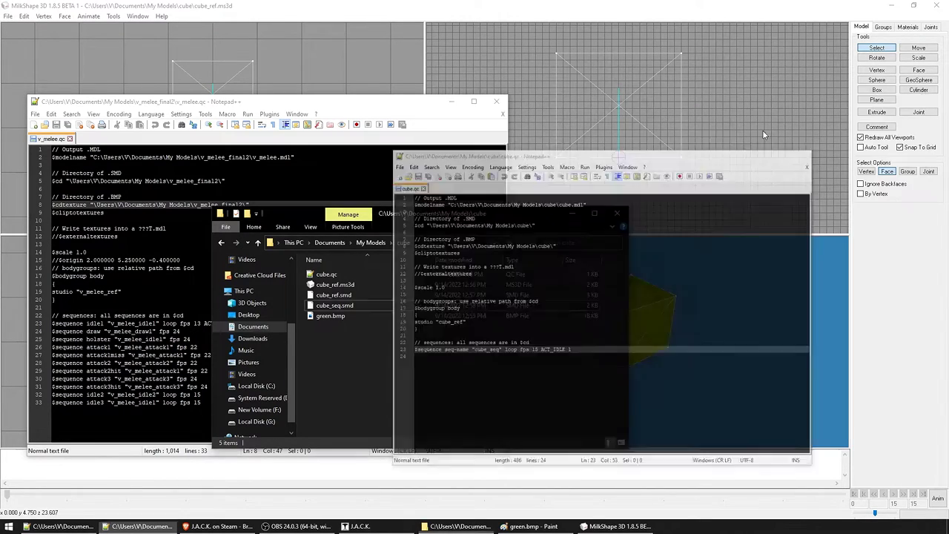
pyautogui.click(577, 153)
pyautogui.click(449, 100)
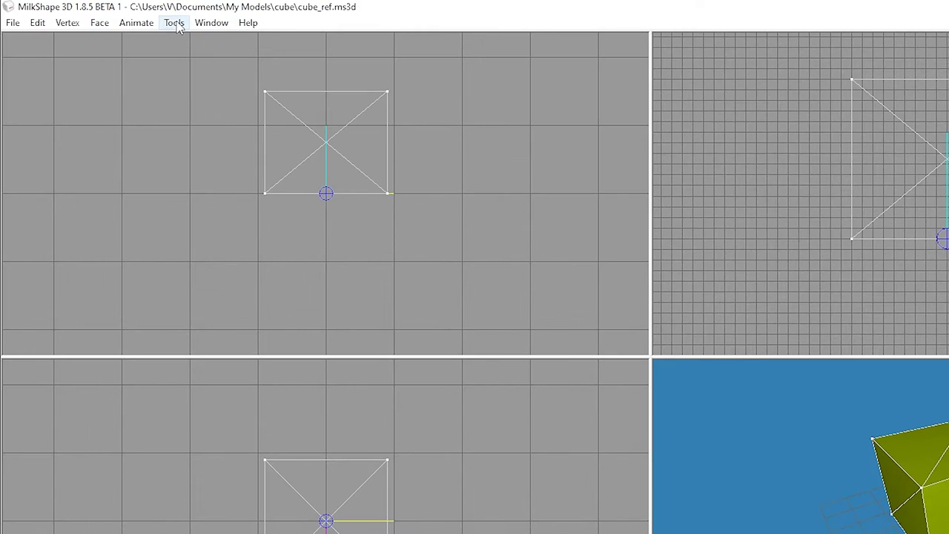
pyautogui.click(176, 24)
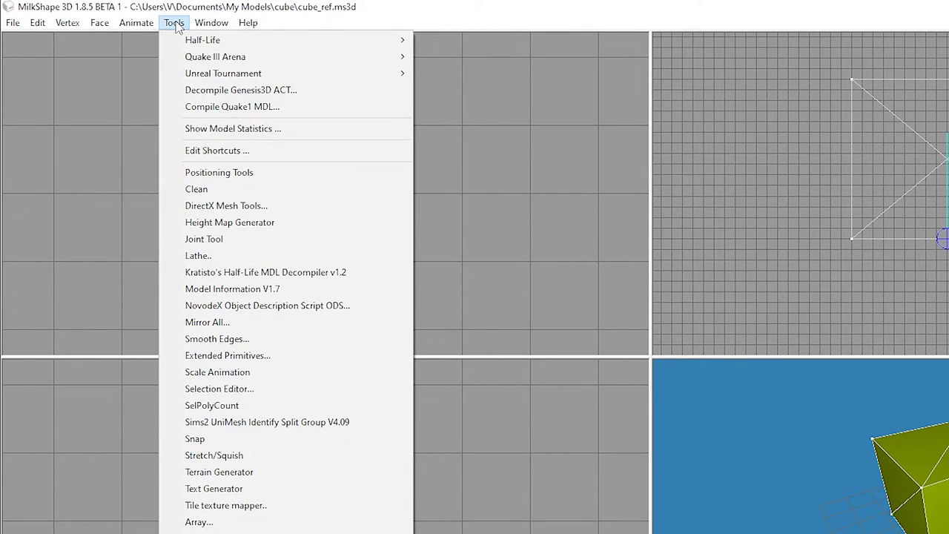
pyautogui.moveTo(203, 40)
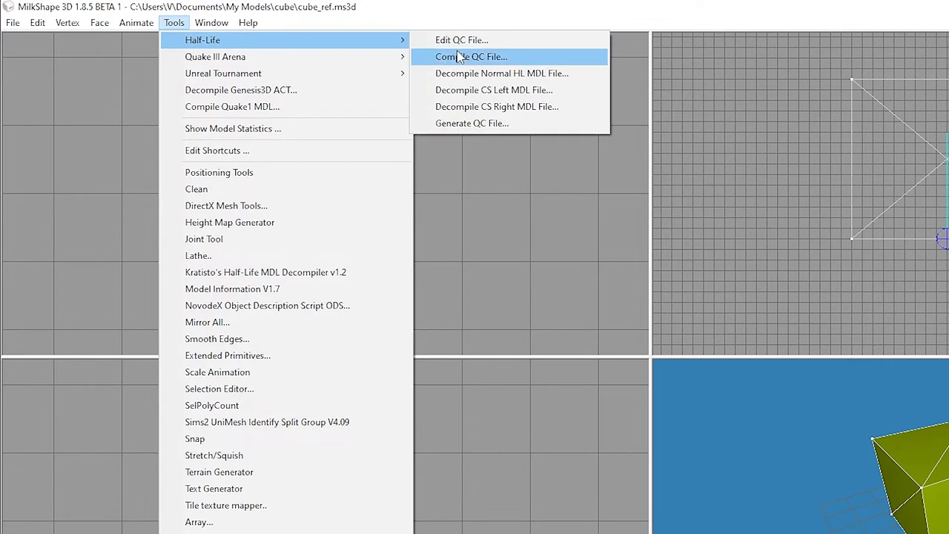
pyautogui.click(457, 59)
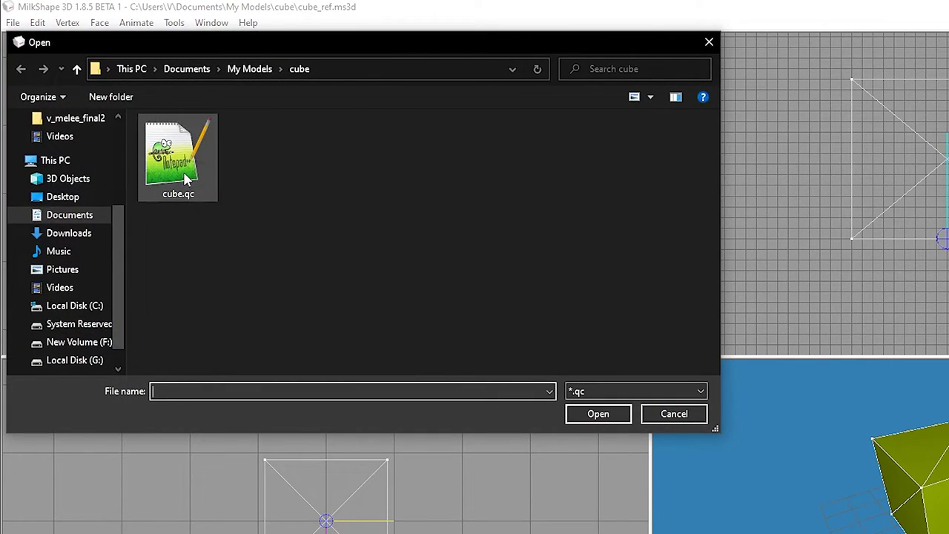
pyautogui.doubleClick(185, 178)
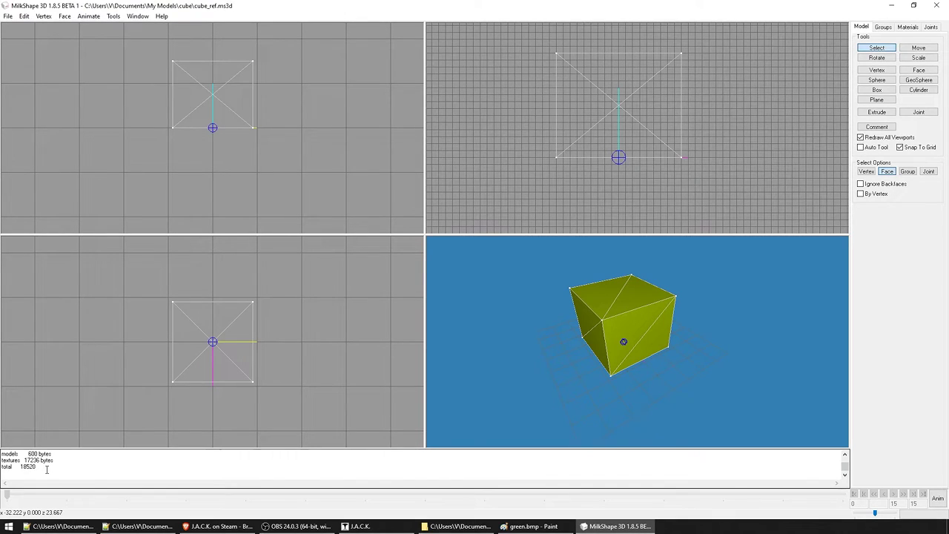
# - Select the compiled cube.mdl and launch Jed's Half-Life Model Viewer from Start
pyautogui.click(457, 526)
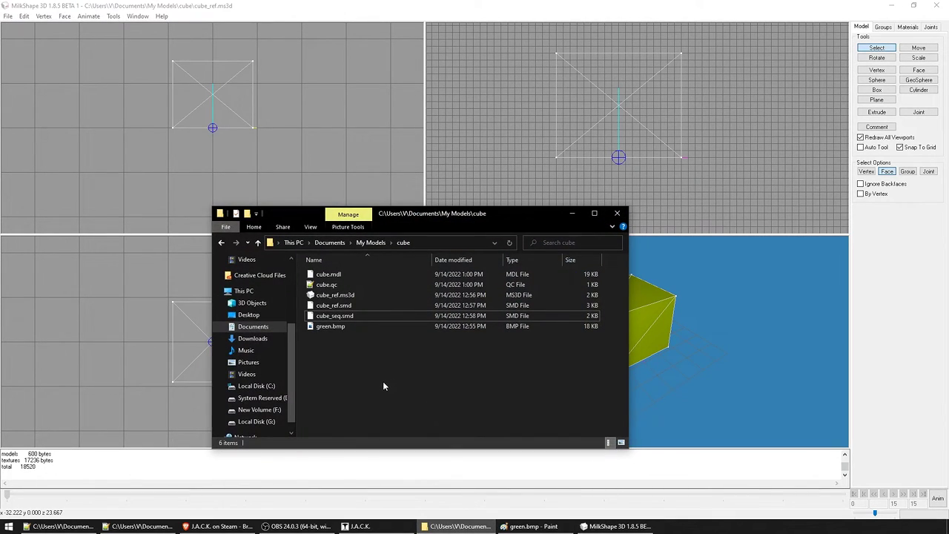
pyautogui.click(393, 275)
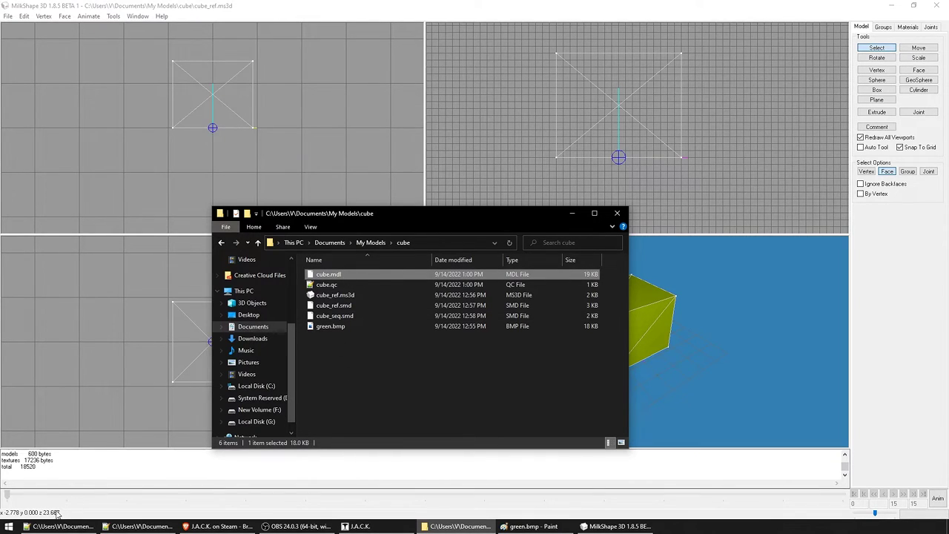
pyautogui.click(8, 528)
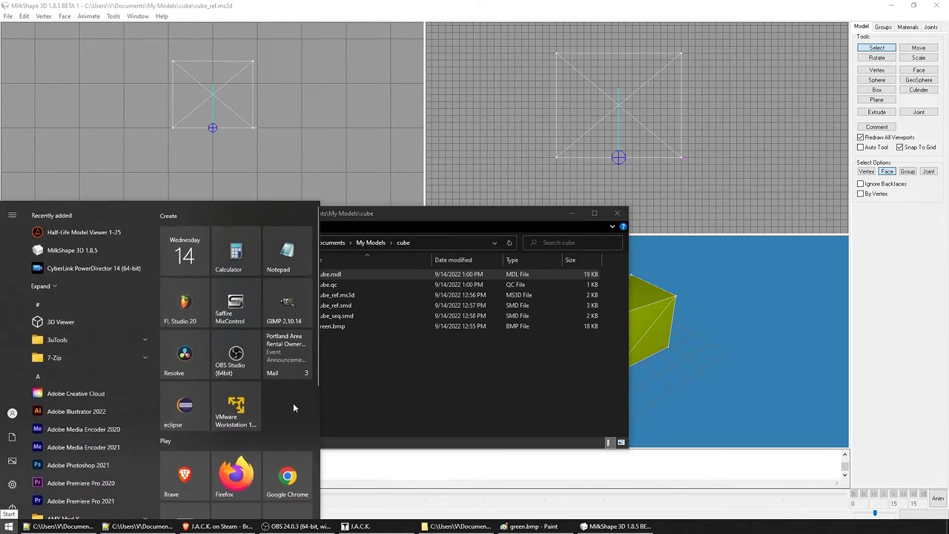
pyautogui.scroll(-3, 293, 403)
pyautogui.click(187, 468)
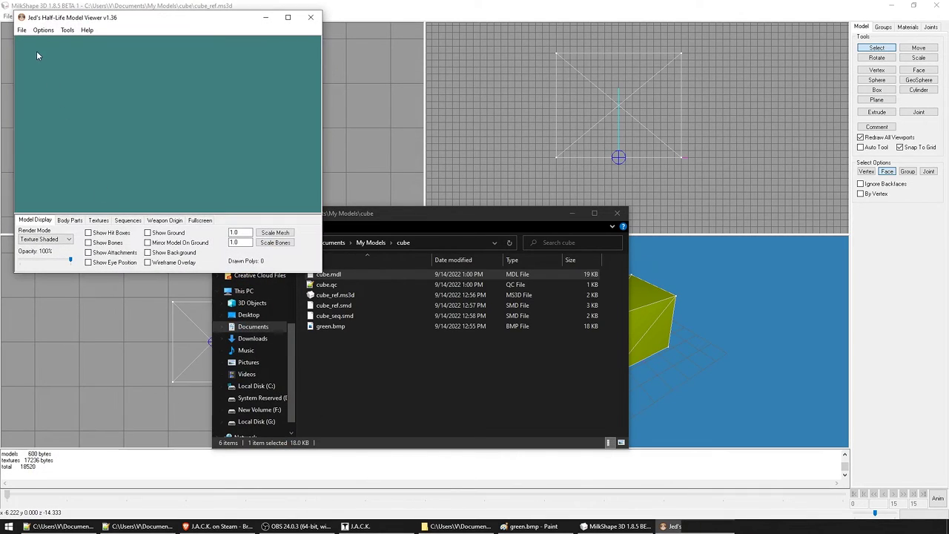
# - Open cube.mdl in the viewer and rotate it to see the whole green cube
pyautogui.click(21, 30)
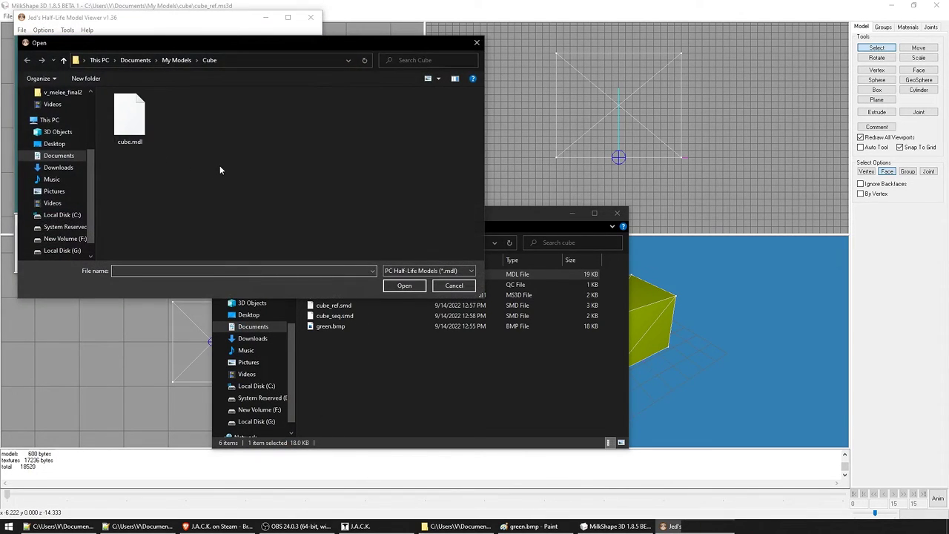
pyautogui.click(134, 128)
pyautogui.doubleClick(134, 128)
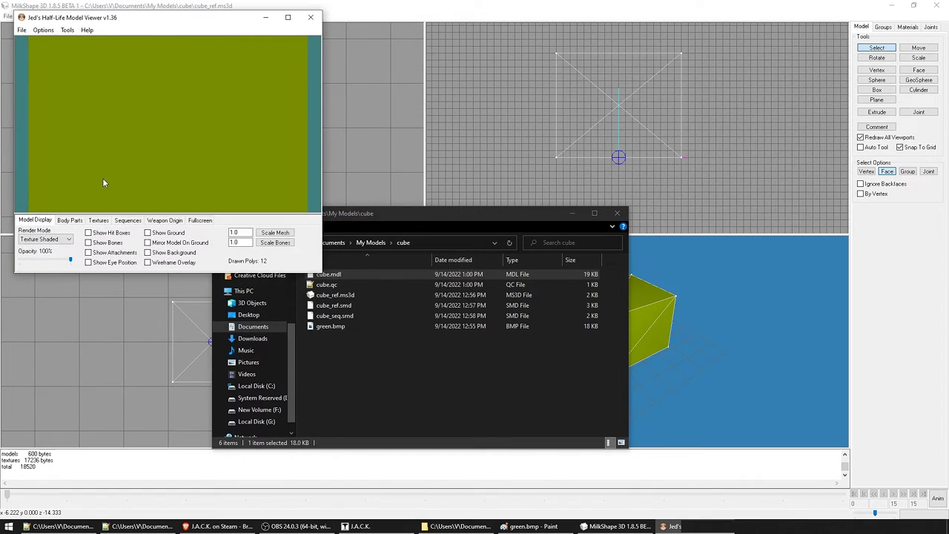
pyautogui.moveTo(130, 161)
pyautogui.mouseDown()
pyautogui.moveTo(184, 146)
pyautogui.moveTo(211, 149)
pyautogui.moveTo(178, 184)
pyautogui.moveTo(102, 183)
pyautogui.mouseUp()
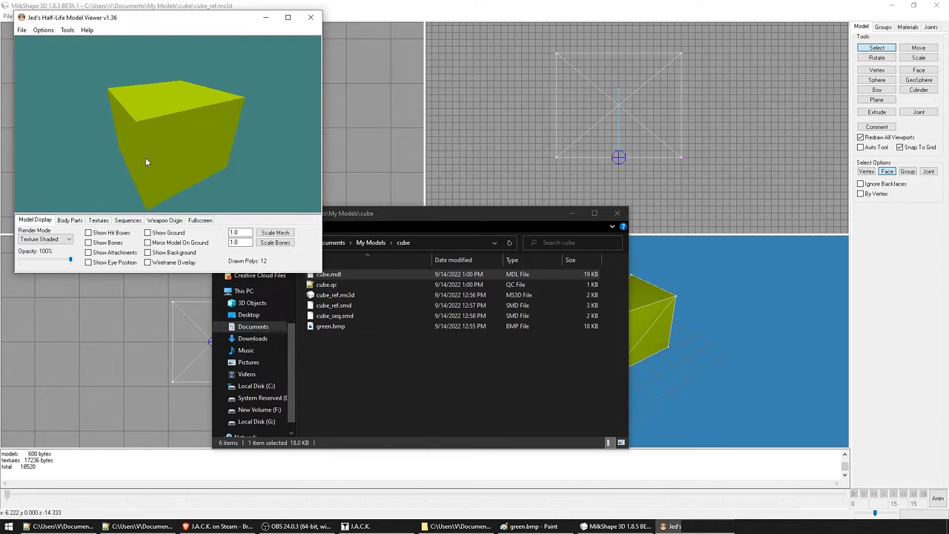
# - Close the model viewer and browse to the Half-Life game folder in File Explorer
pyautogui.click(311, 18)
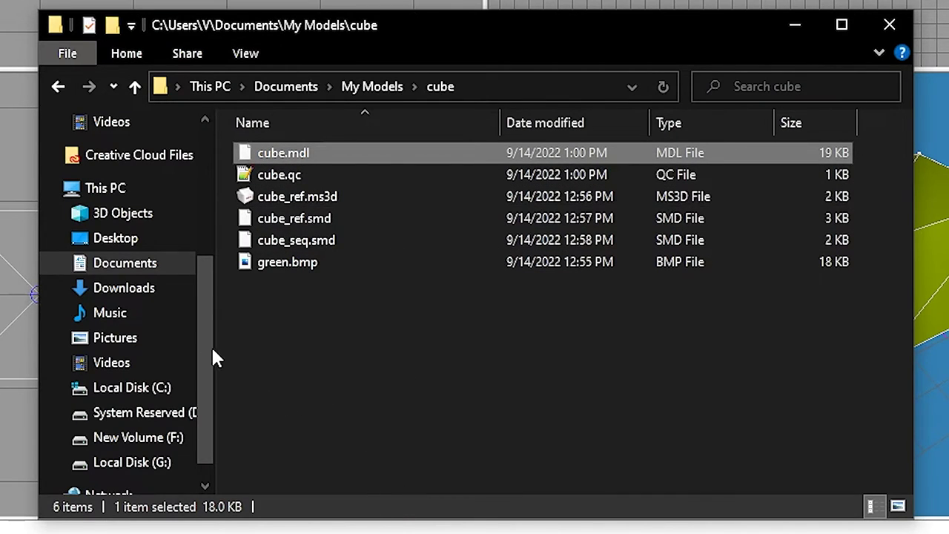
pyautogui.moveTo(212, 358); pyautogui.dragTo(216, 231)
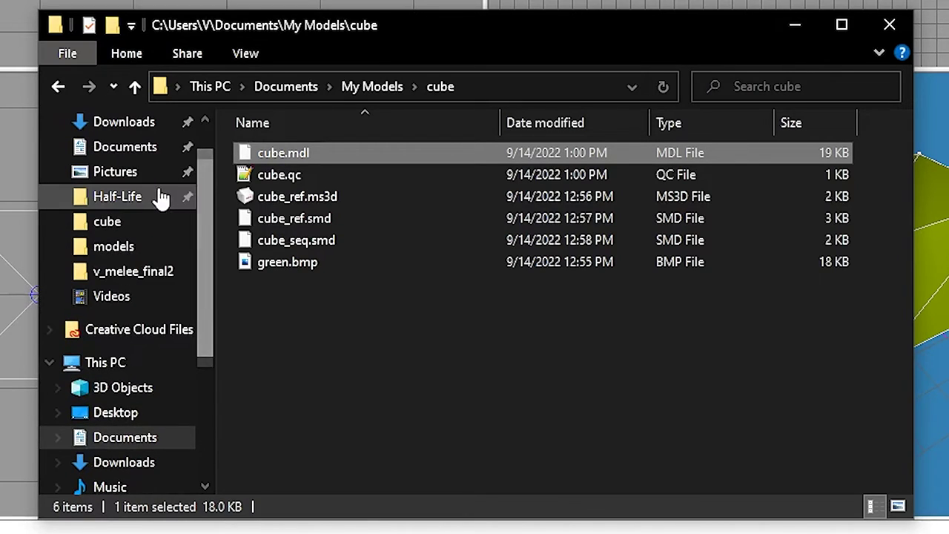
pyautogui.click(161, 199)
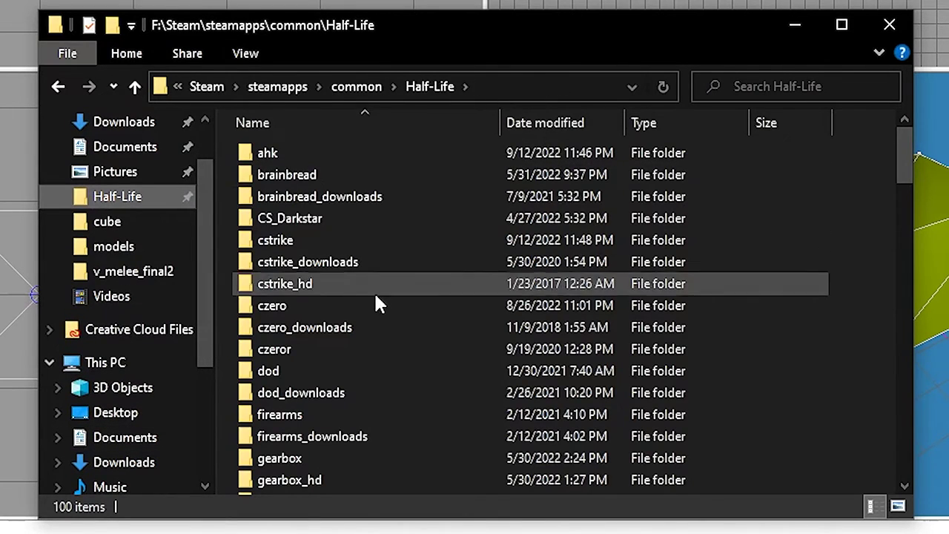
pyautogui.scroll(-1, 440, 310)
pyautogui.scroll(-1, 437, 310)
pyautogui.scroll(-2, 401, 323)
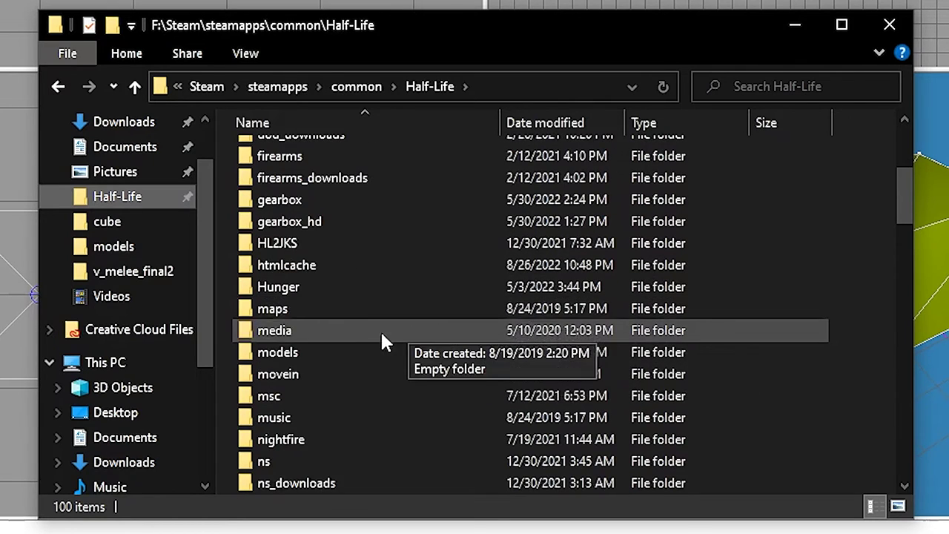
pyautogui.scroll(-3, 363, 338)
pyautogui.scroll(-2, 330, 367)
pyautogui.scroll(-2, 318, 382)
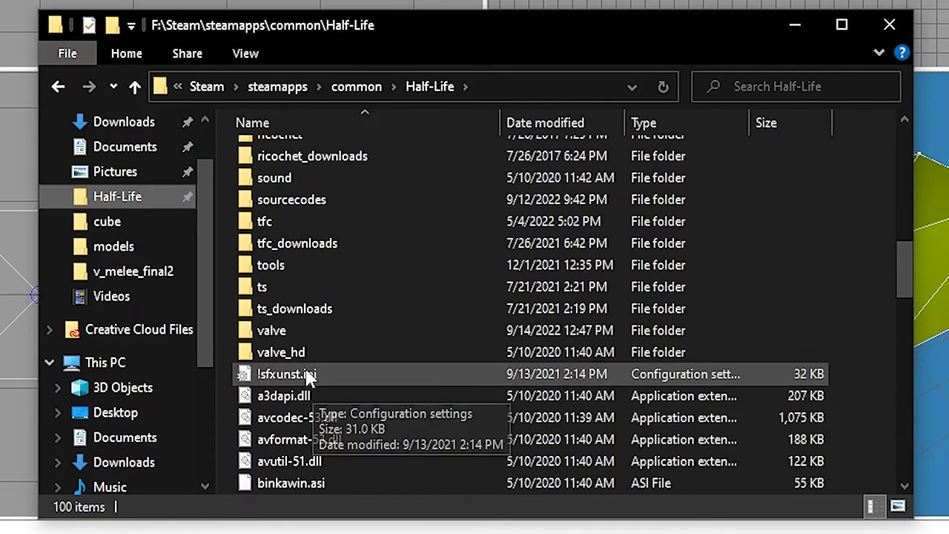
# - Paste cube.mdl into valve\models, replacing the existing file
pyautogui.doubleClick(285, 320)
pyautogui.doubleClick(300, 327)
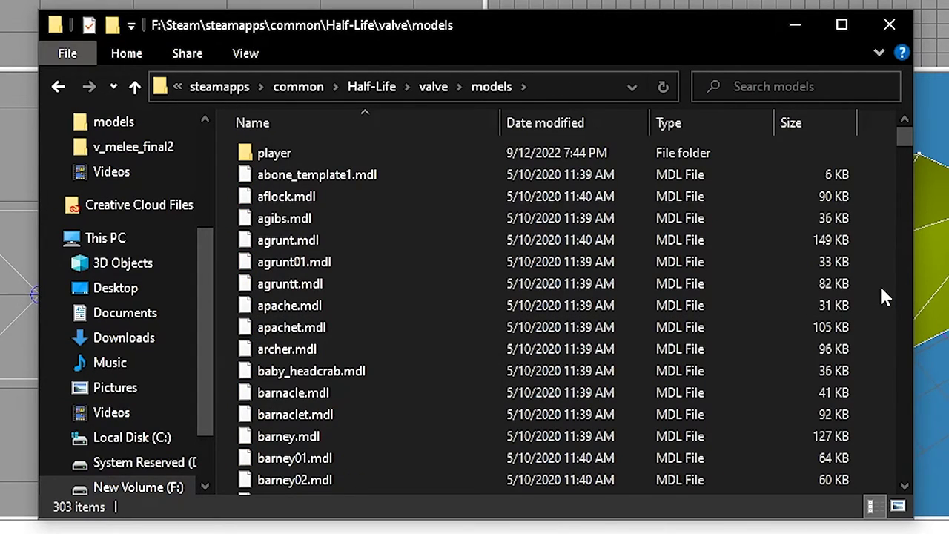
pyautogui.hotkey('ctrl', 'v')
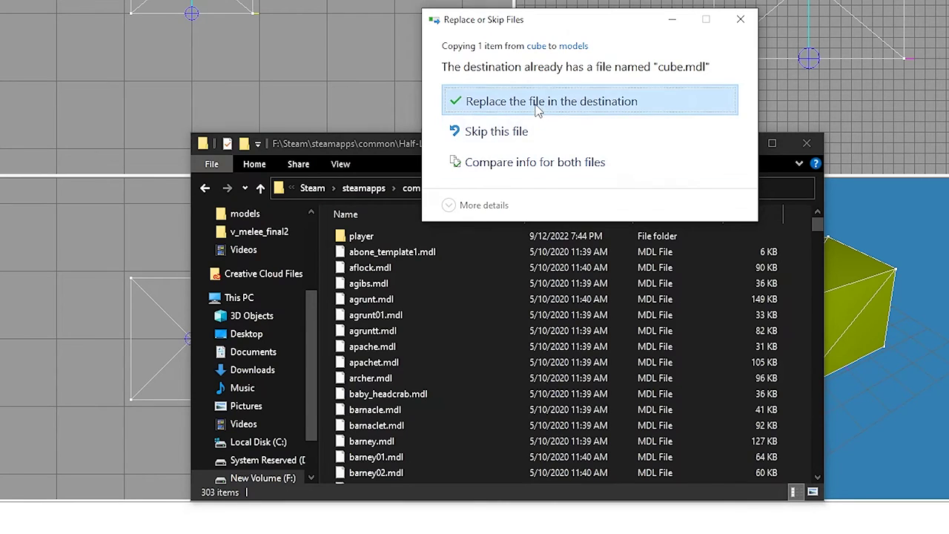
pyautogui.click(549, 99)
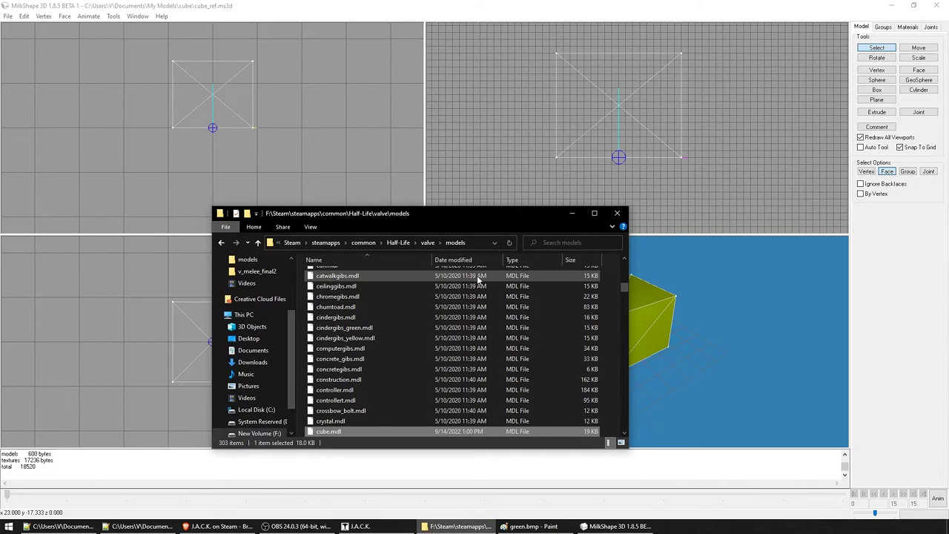
# - Switch to J.A.C.K. and create a new Half-Life map with the default room properties
pyautogui.click(571, 215)
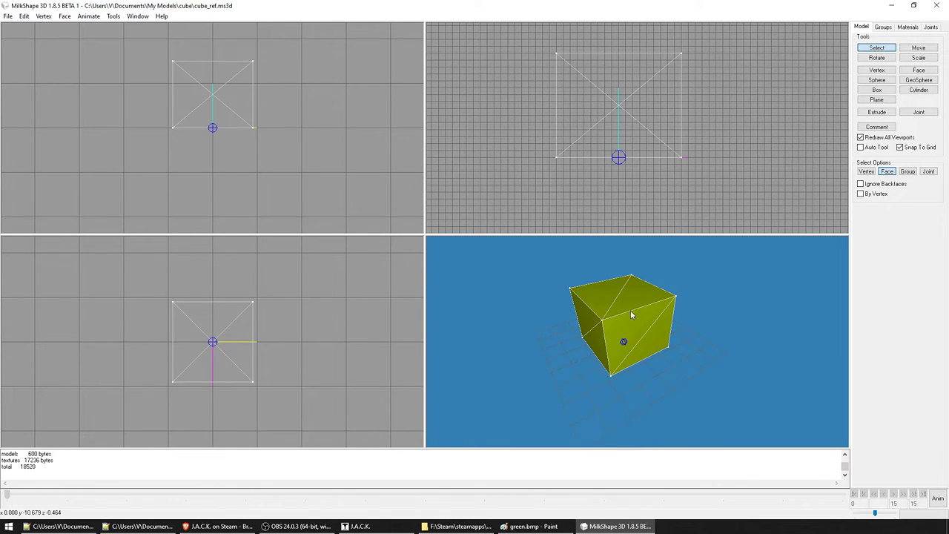
pyautogui.click(384, 528)
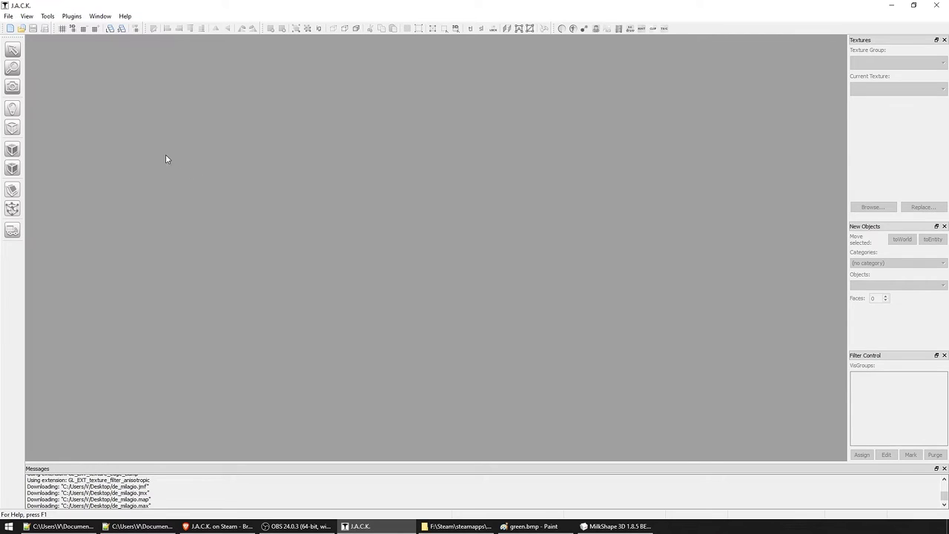
pyautogui.click(8, 16)
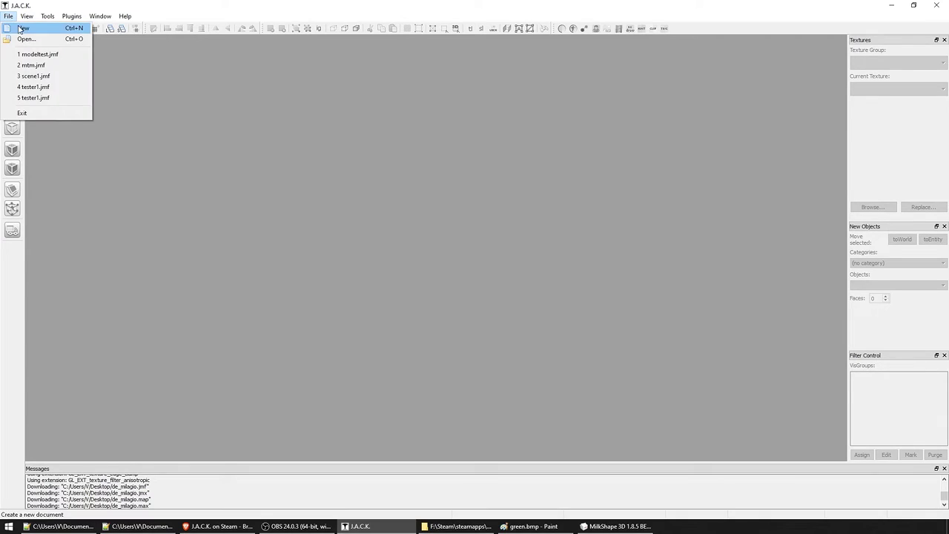
pyautogui.click(22, 28)
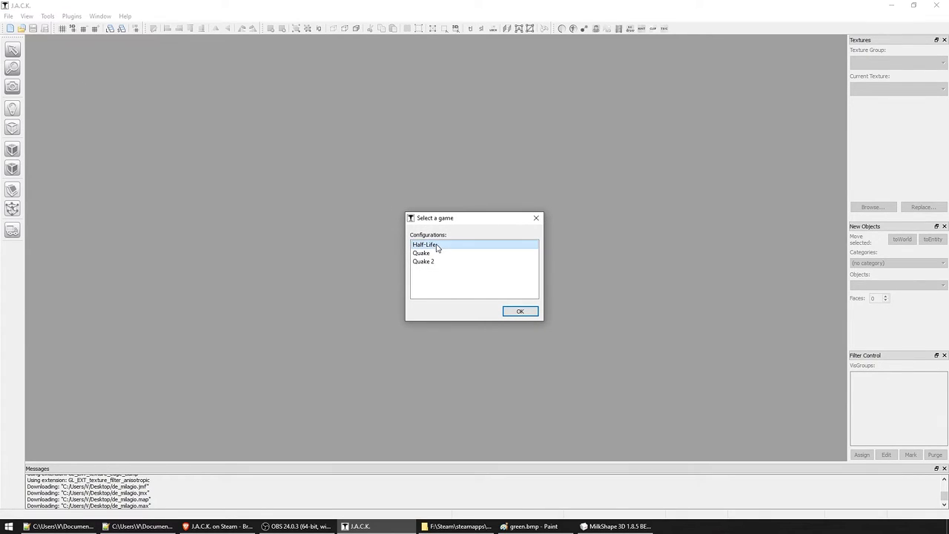
pyautogui.click(518, 312)
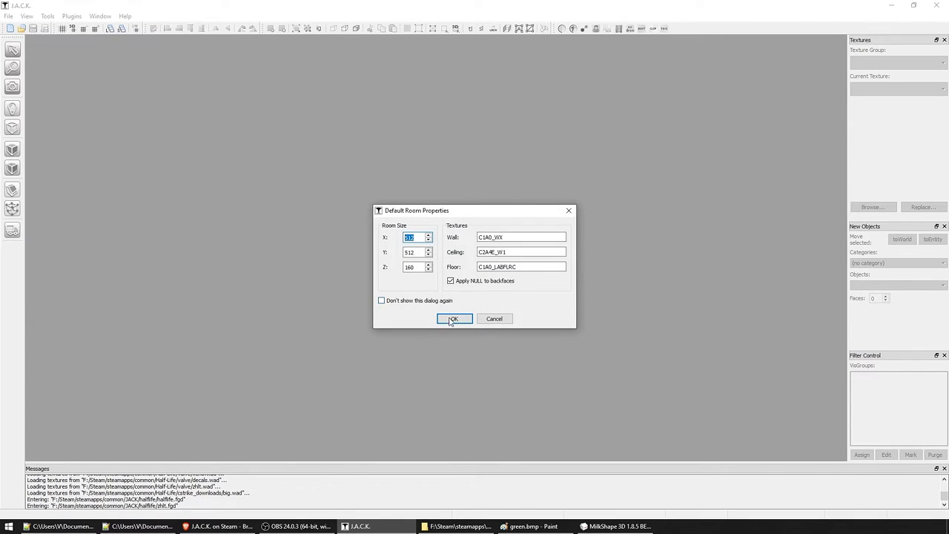
pyautogui.click(455, 320)
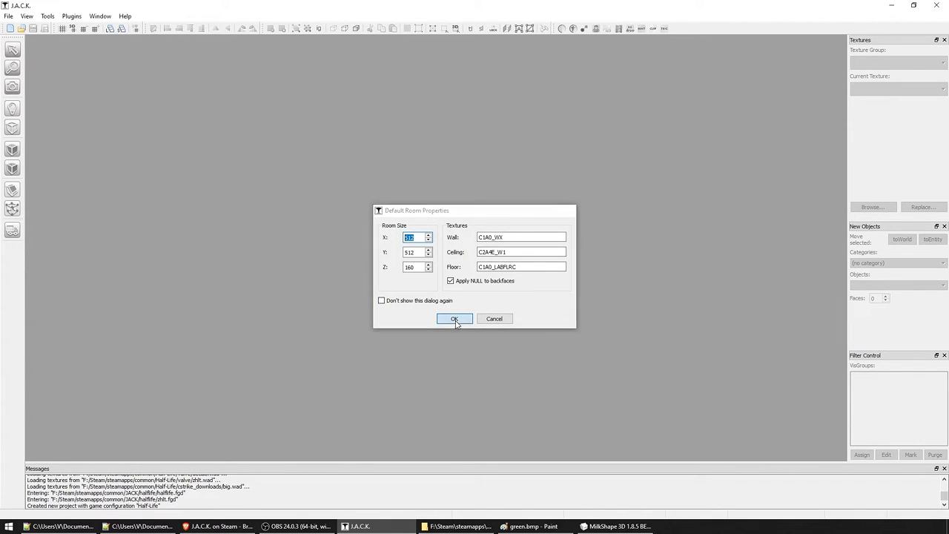
pyautogui.press('z')
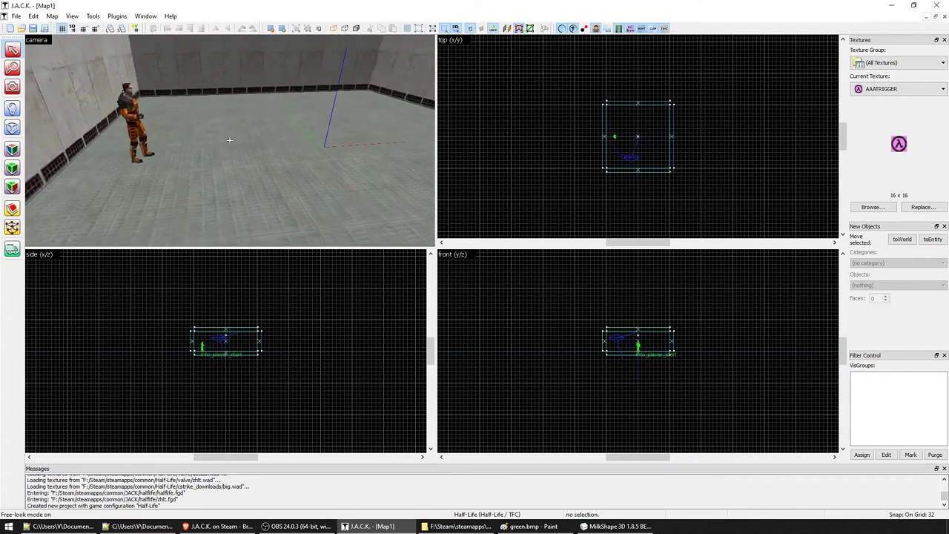
# - Place a new point entity in the room and select it
pyautogui.press('z')
pyautogui.click(12, 109)
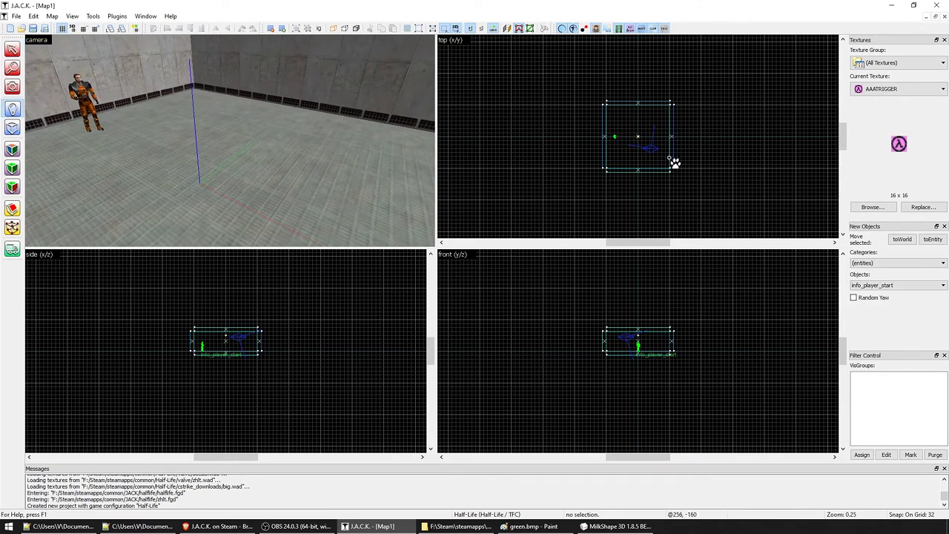
pyautogui.scroll(3, 675, 161)
pyautogui.scroll(2, 625, 161)
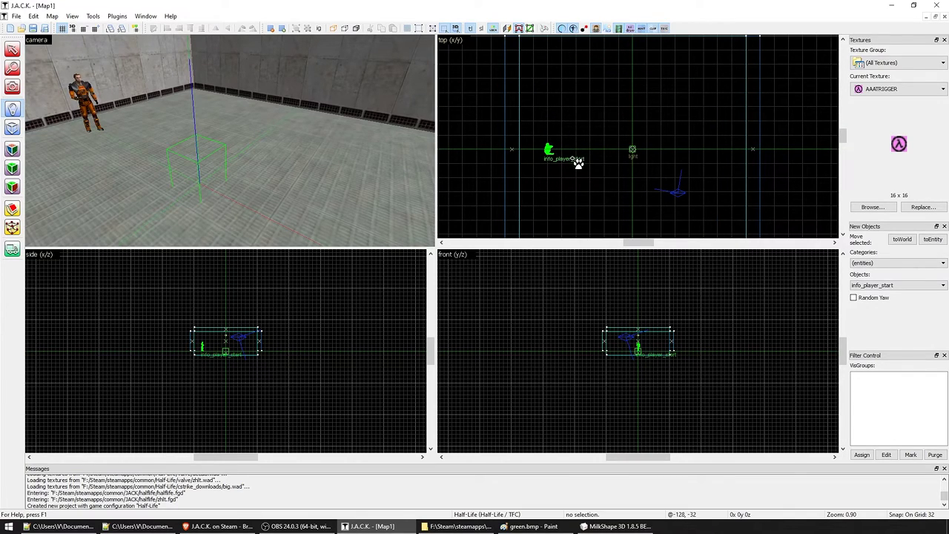
pyautogui.press('Return')
pyautogui.click(12, 49)
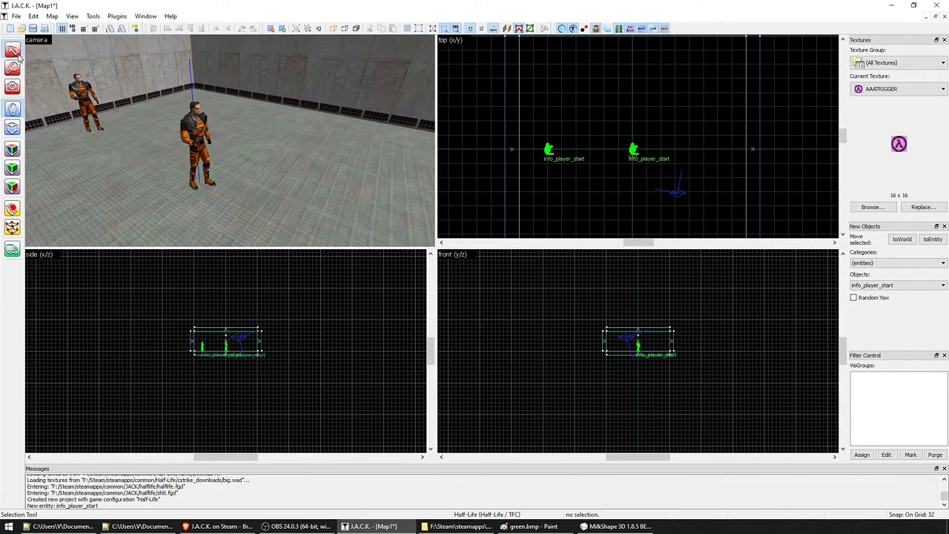
pyautogui.click(196, 137)
pyautogui.scroll(3, 238, 353)
# - Open the entity's properties and set its class to cycler
pyautogui.rightClick(239, 352)
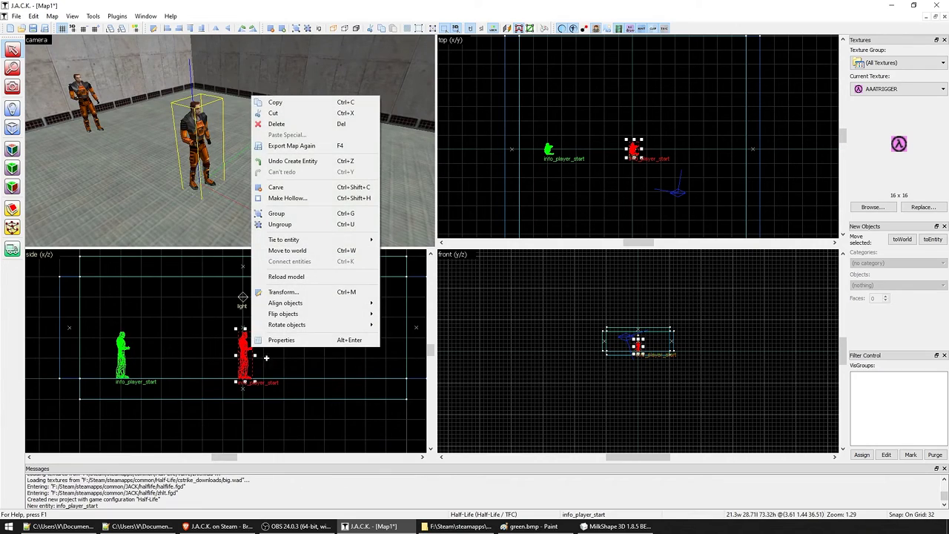
pyautogui.click(285, 342)
pyautogui.click(339, 183)
pyautogui.scroll(5, 272, 220)
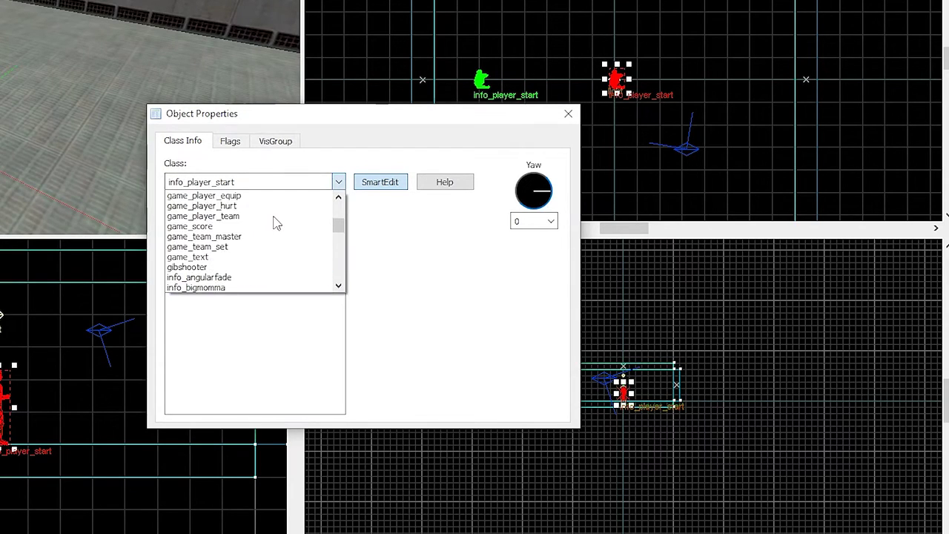
pyautogui.scroll(10, 271, 220)
pyautogui.scroll(10, 271, 223)
pyautogui.scroll(-2, 272, 226)
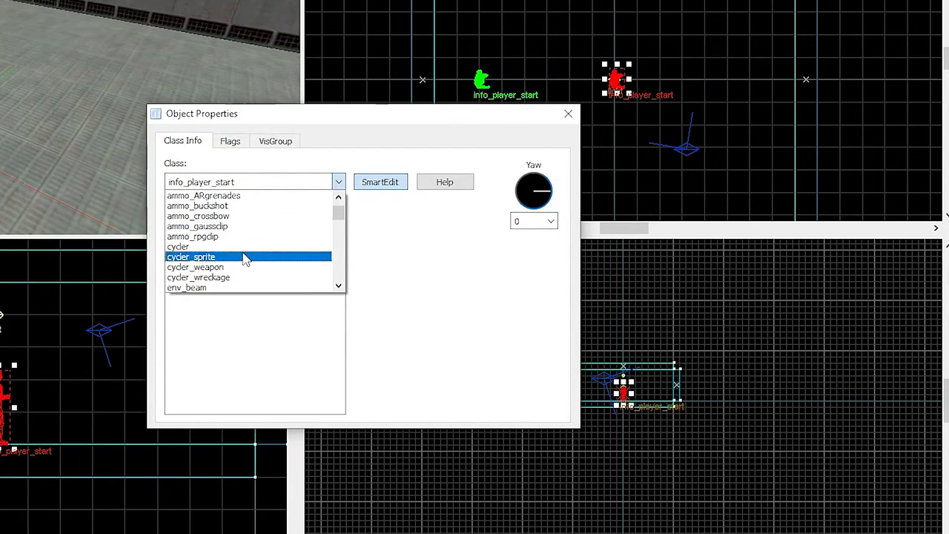
pyautogui.scroll(-1, 245, 259)
pyautogui.click(244, 212)
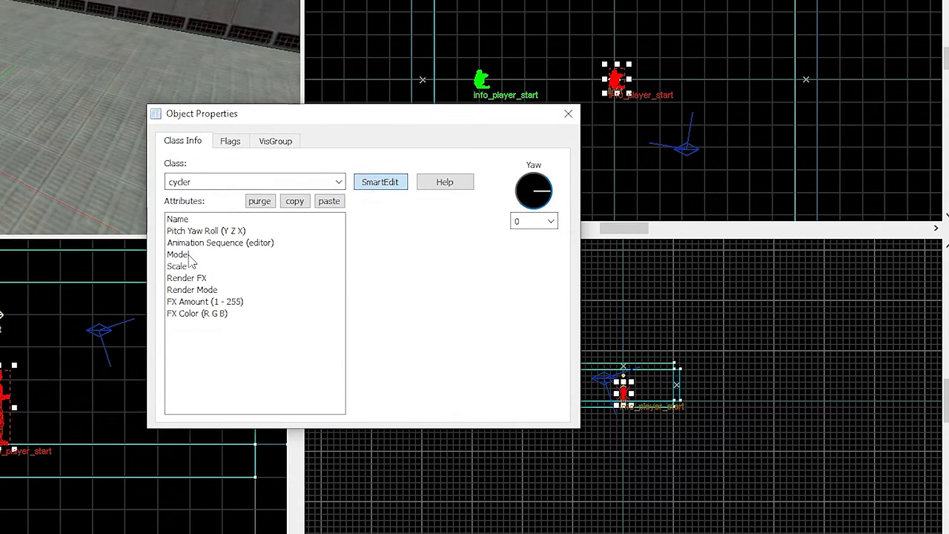
# - Set the cycler's Model attribute to cube.mdl via the model browser
pyautogui.click(188, 255)
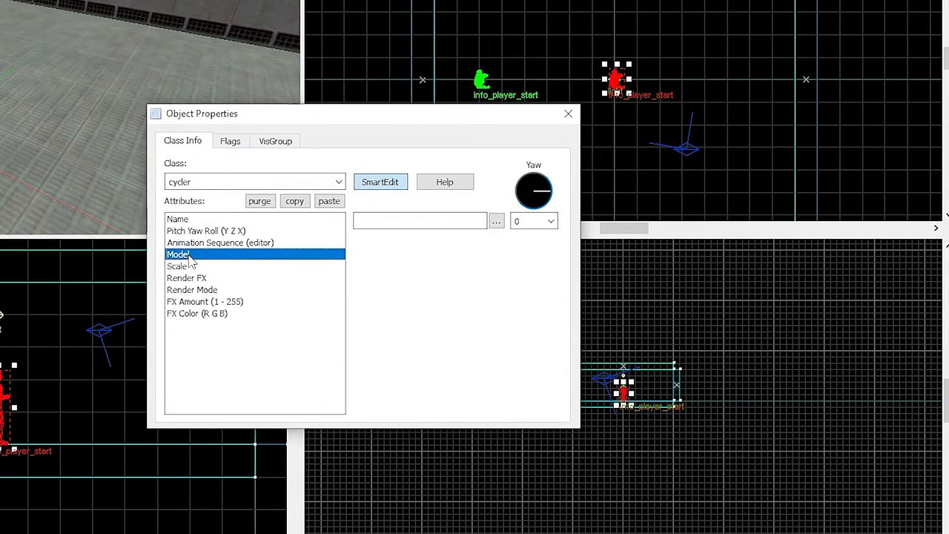
pyautogui.click(500, 222)
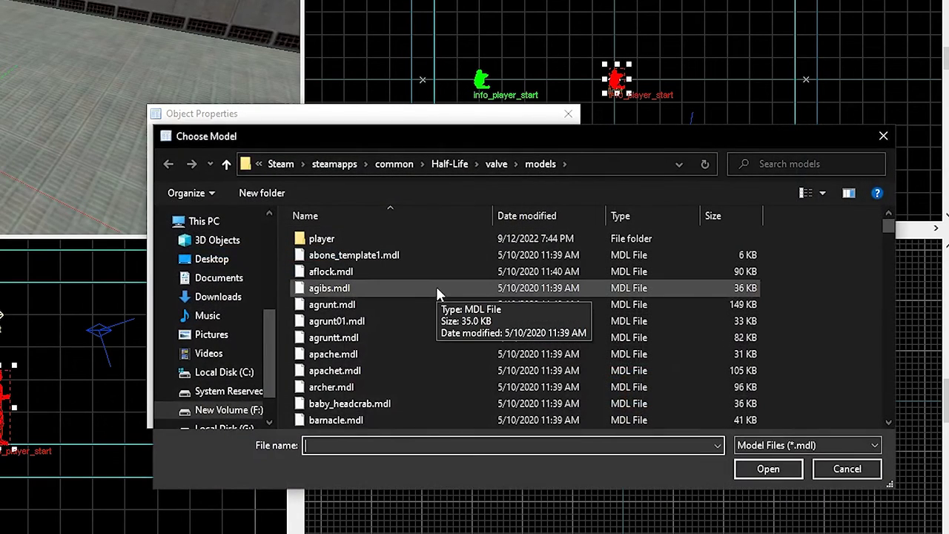
pyautogui.click(400, 302)
pyautogui.scroll(-2, 399, 303)
pyautogui.scroll(-2, 399, 303)
pyautogui.scroll(-1, 399, 303)
pyautogui.scroll(-2, 399, 303)
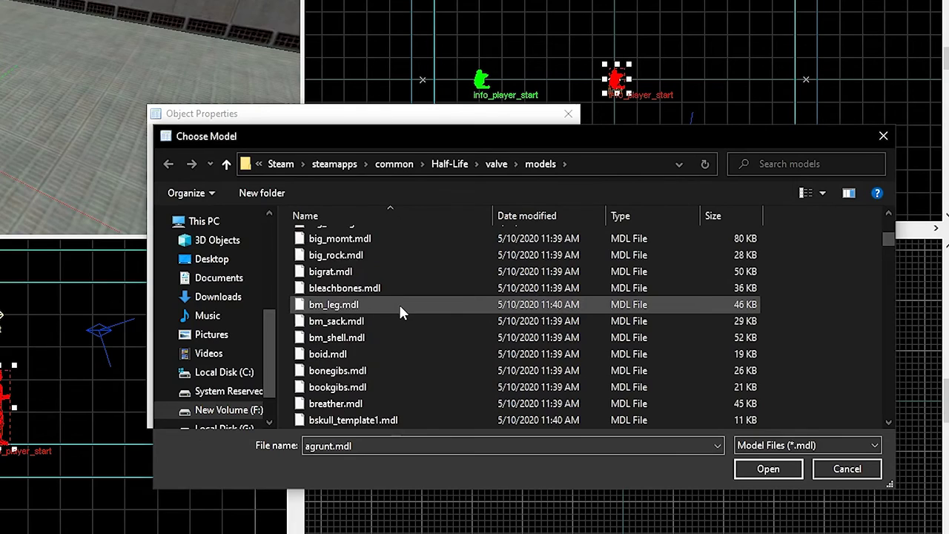
pyautogui.scroll(-3, 399, 304)
pyautogui.scroll(-1, 400, 311)
pyautogui.scroll(-2, 399, 315)
pyautogui.scroll(-1, 398, 319)
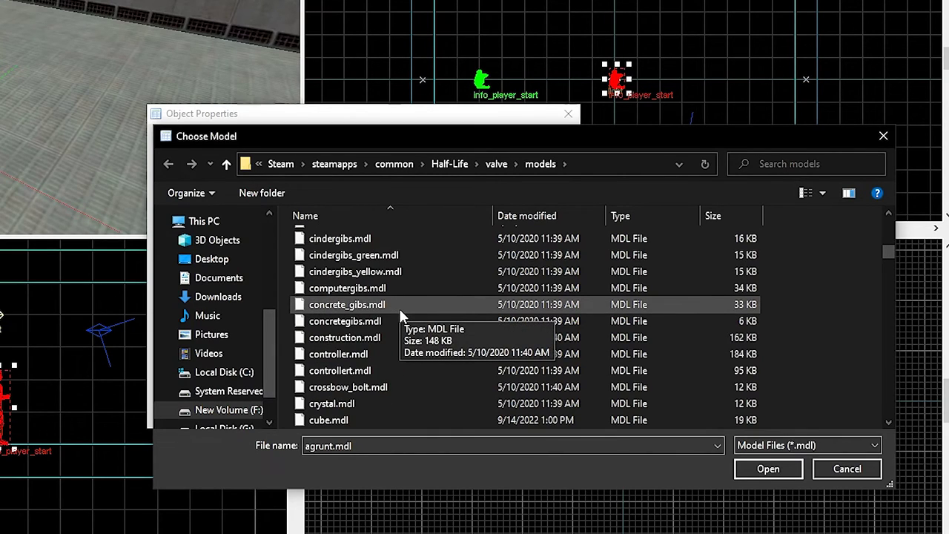
pyautogui.scroll(-1, 395, 336)
pyautogui.click(366, 370)
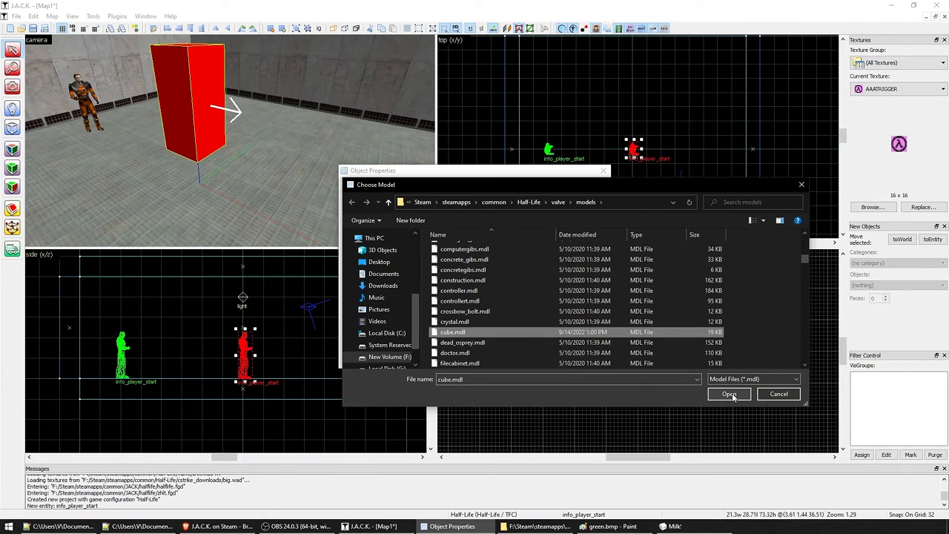
pyautogui.click(769, 469)
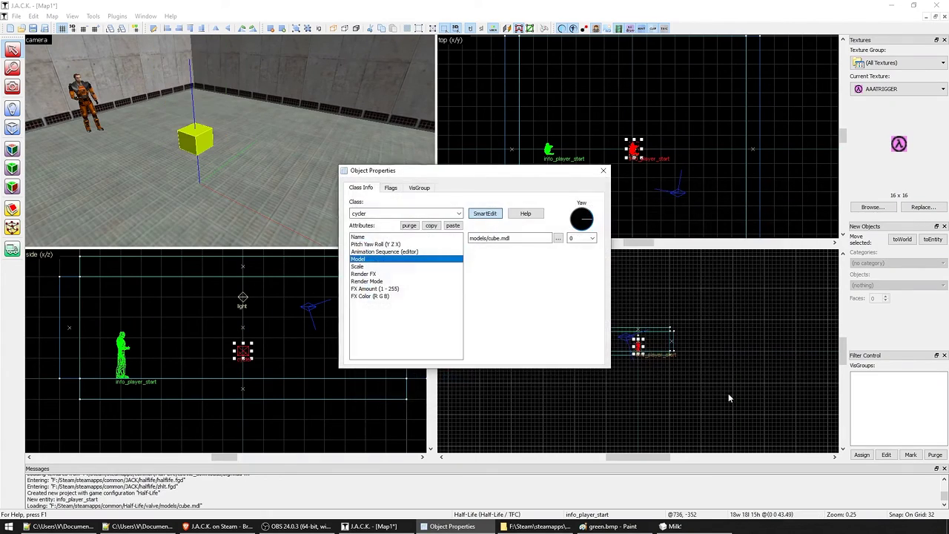
# - Close Object Properties and free-look around the cube and player start
pyautogui.click(603, 172)
pyautogui.press('z')
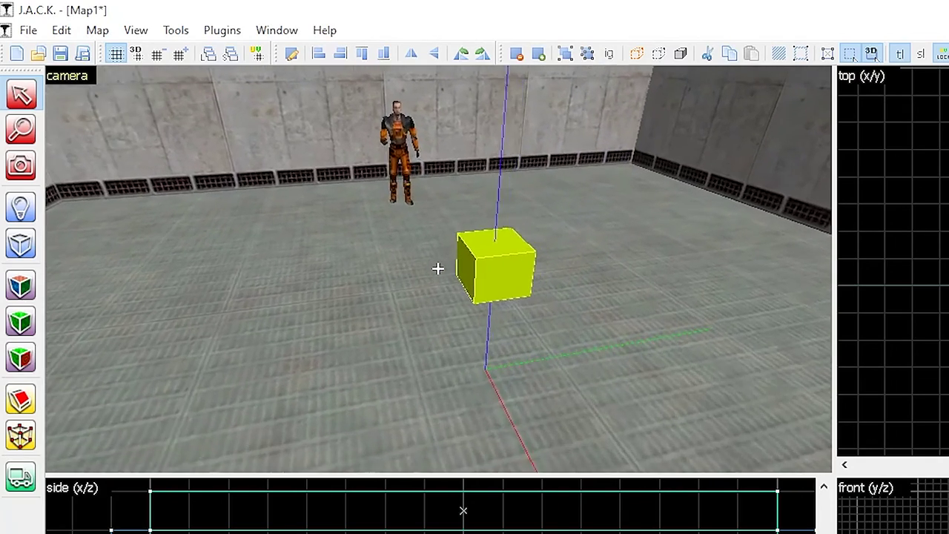
pyautogui.press('w')
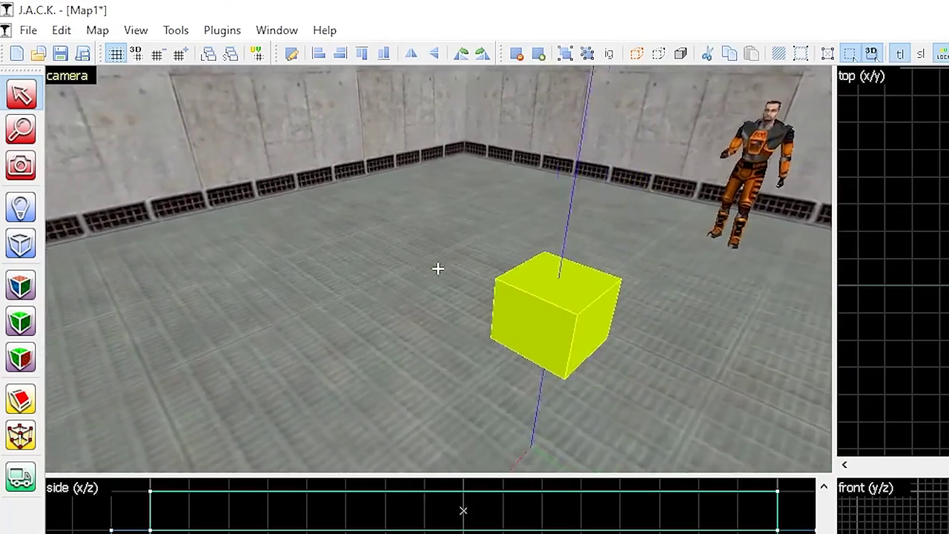
pyautogui.press('s')
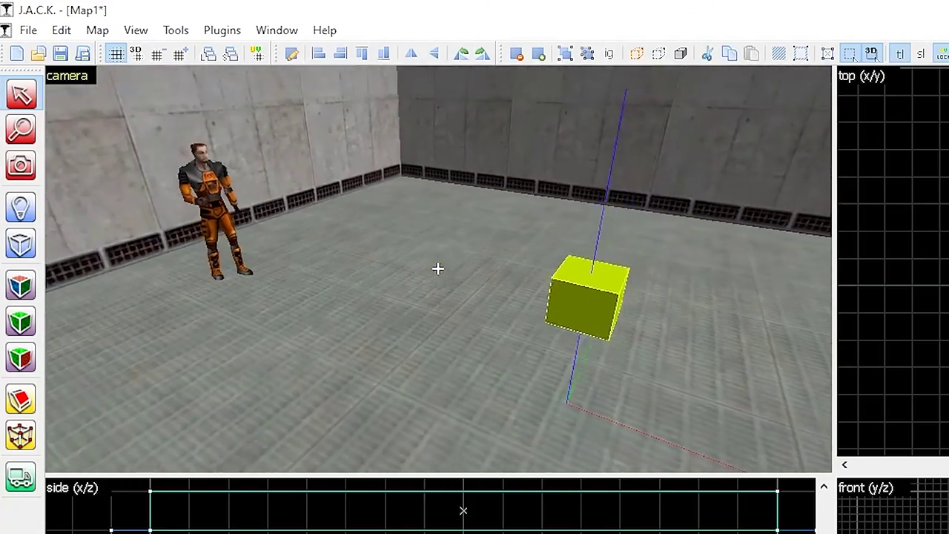
pyautogui.press('s')
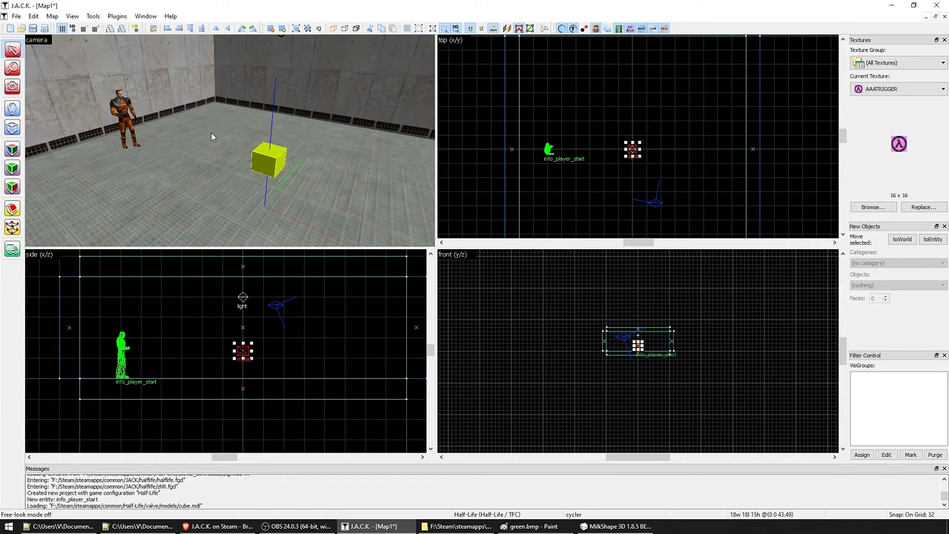
# - Save the map as model.jmf and bring up the Run Map compile options
pyautogui.hotkey('ctrl', 's')
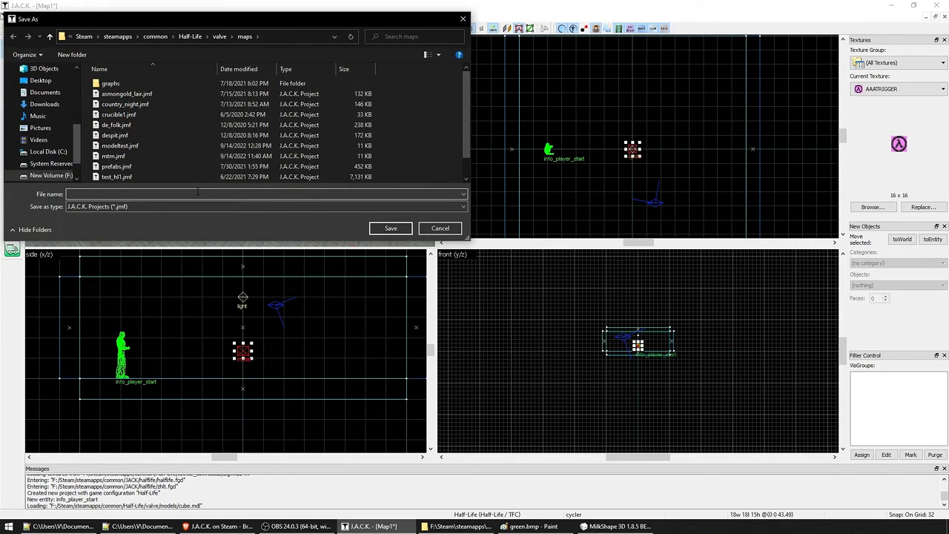
pyautogui.write('model')
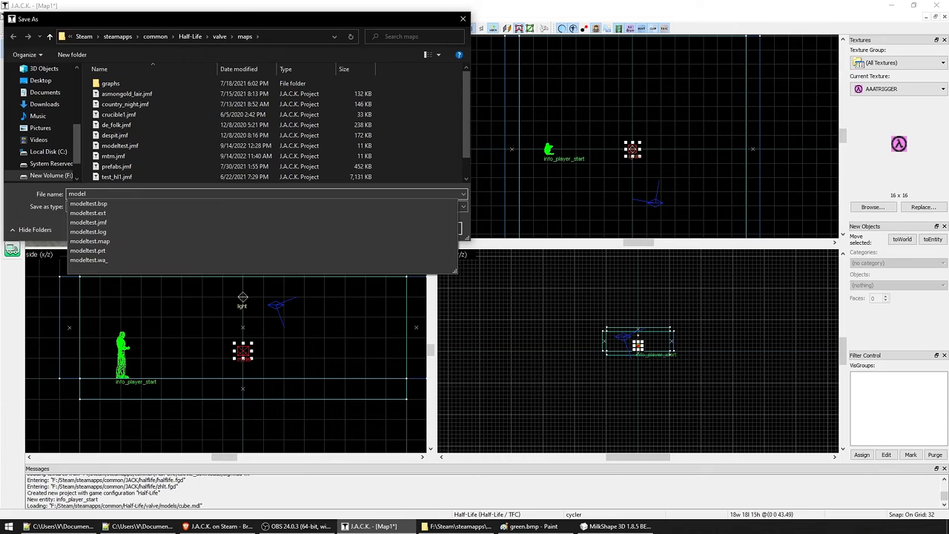
pyautogui.press('Return')
pyautogui.press('F9')
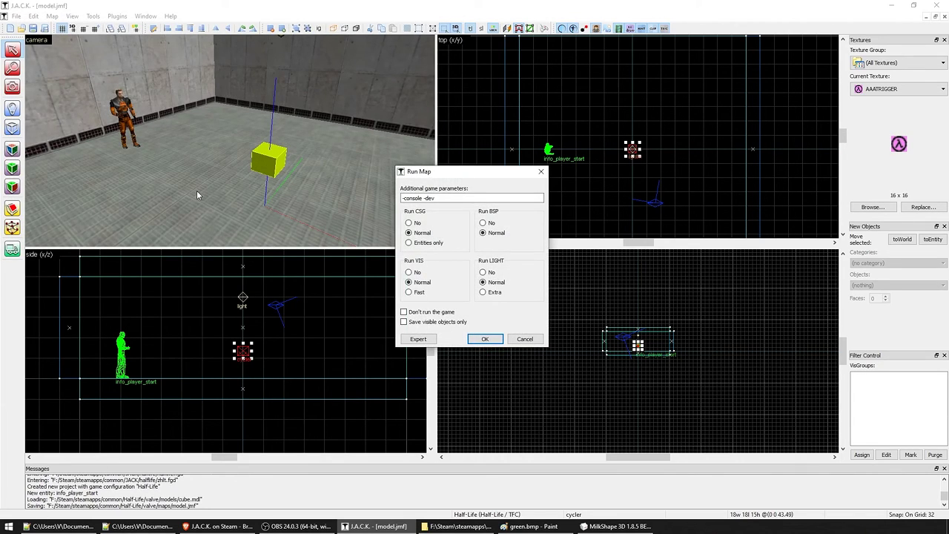
# - Compile and launch the map, then walk toward the yellow-green cube in-game
pyautogui.click(486, 339)
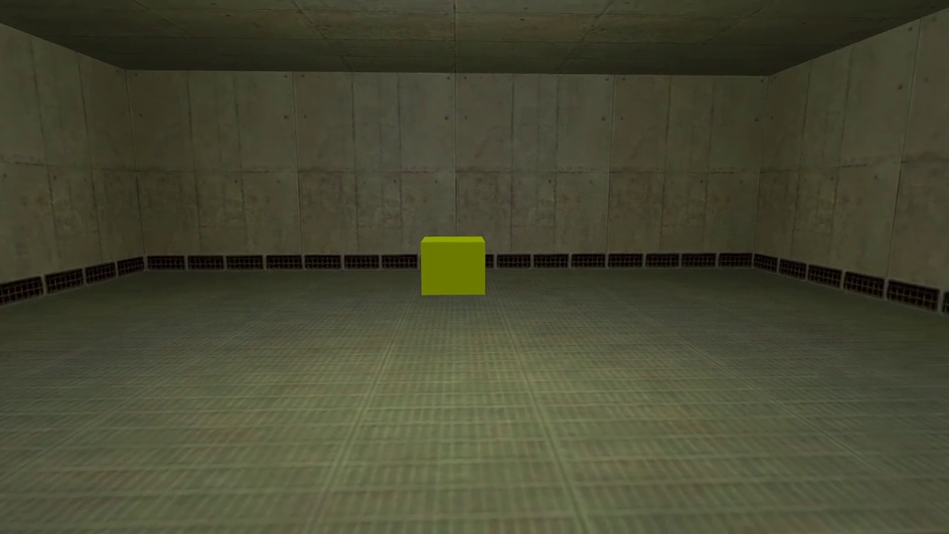
pyautogui.press('w')
pyautogui.press('w')
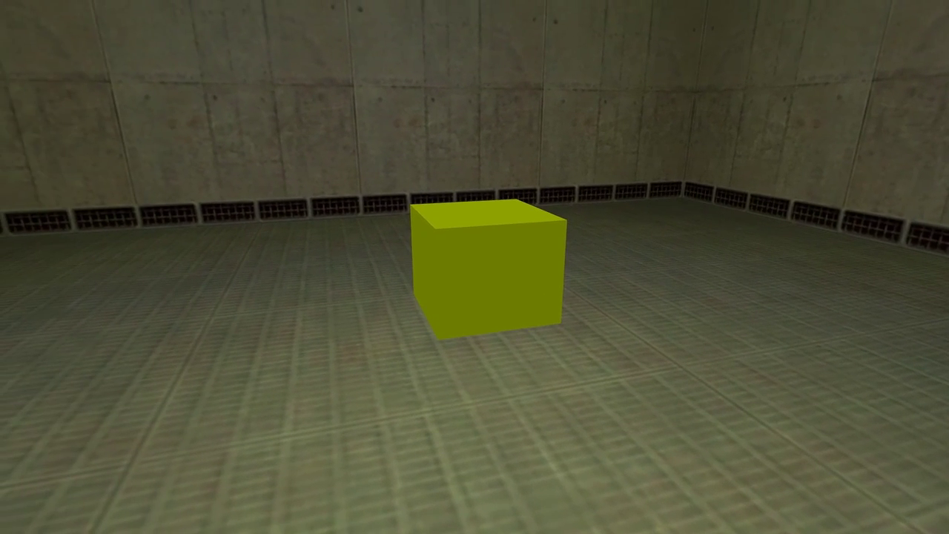